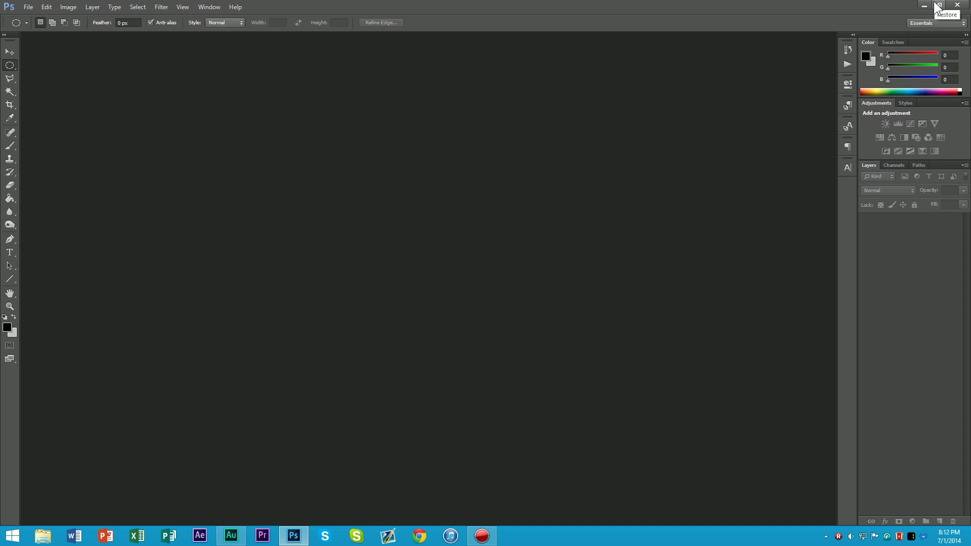
pyautogui.click(936, 5)
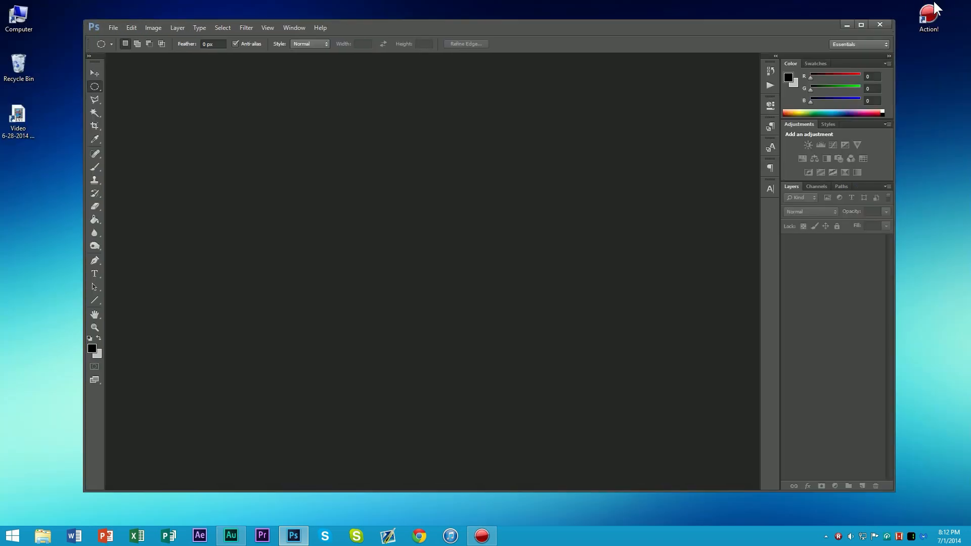
pyautogui.doubleClick(33, 124)
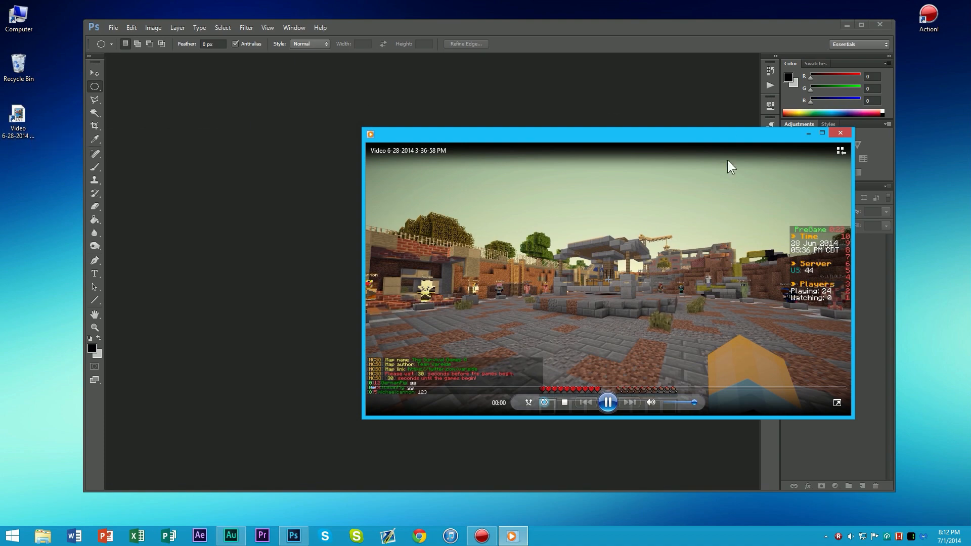
pyautogui.click(604, 402)
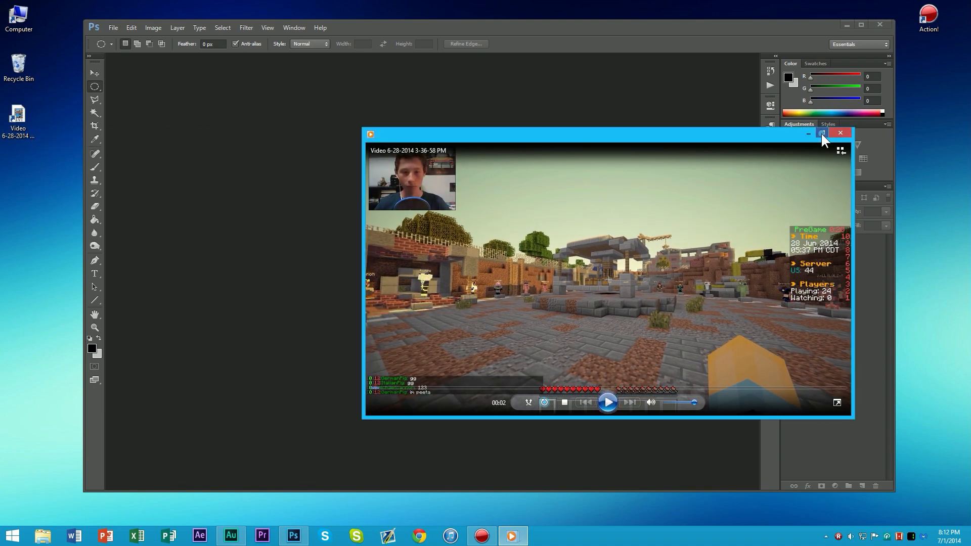
pyautogui.click(821, 133)
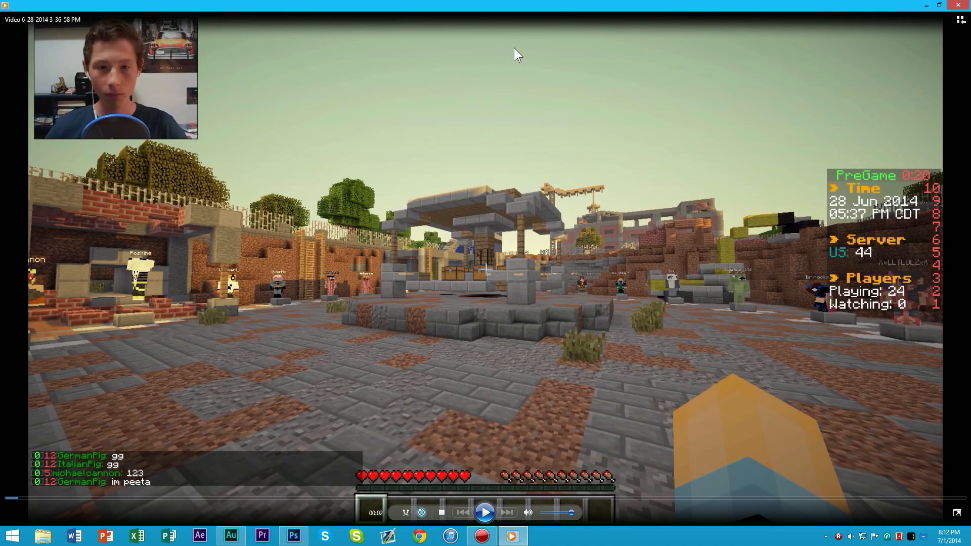
pyautogui.doubleClick(645, 160)
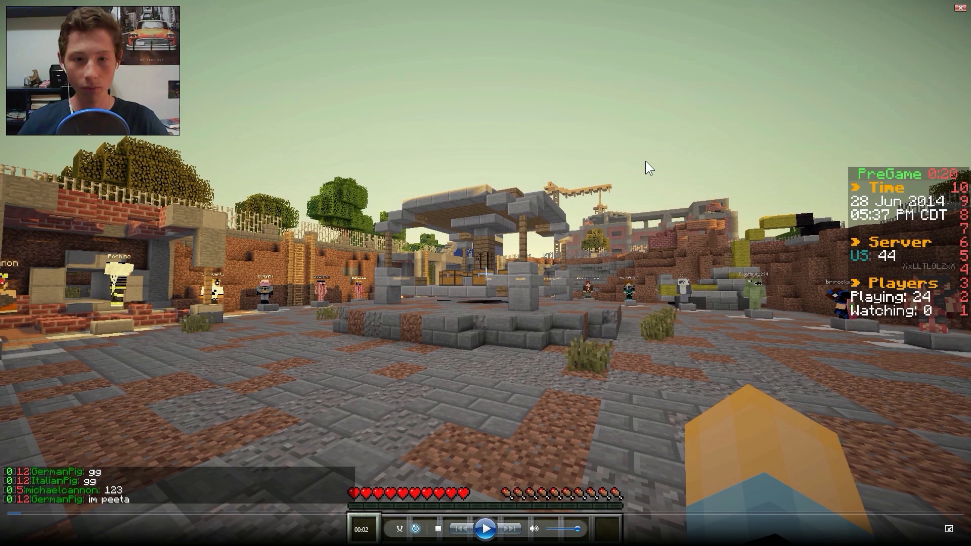
pyautogui.doubleClick(645, 161)
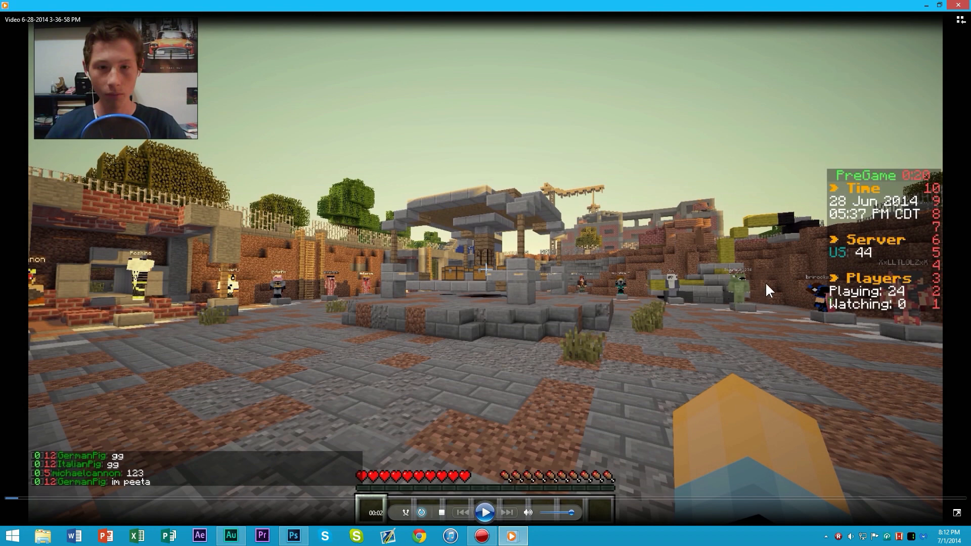
# Find and launch the Snipping Tool, and move its window clear of the middle of the paused video
pyautogui.click(15, 538)
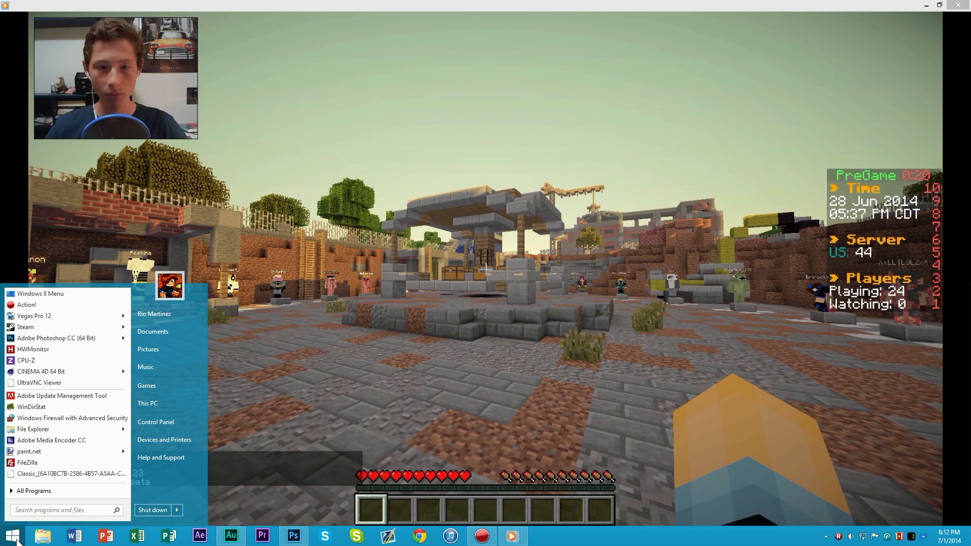
pyautogui.write('sni')
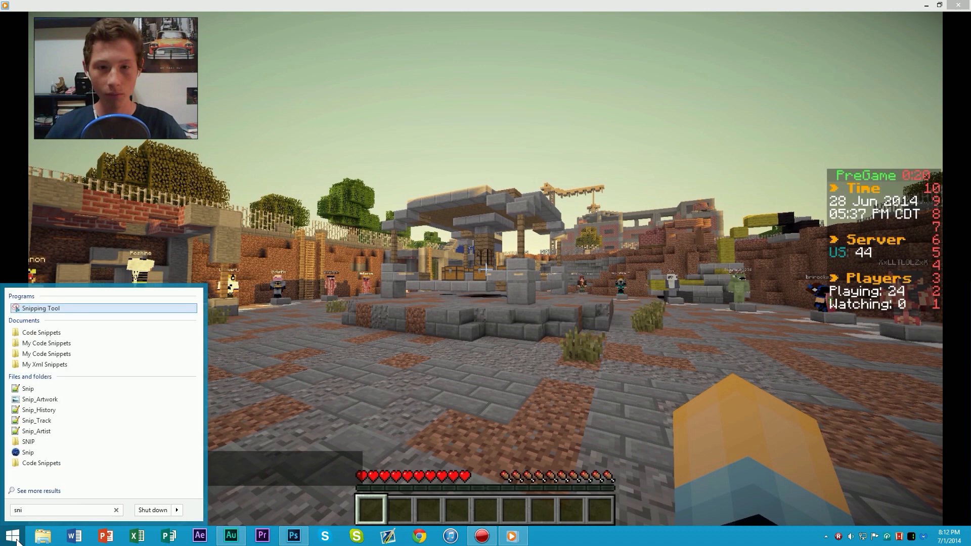
pyautogui.press('Return')
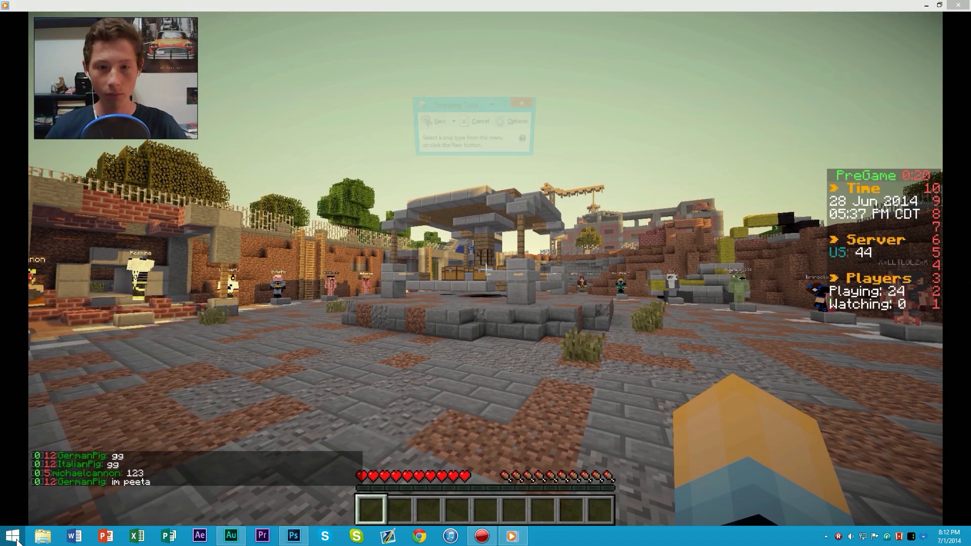
pyautogui.moveTo(475, 107); pyautogui.dragTo(248, 205)
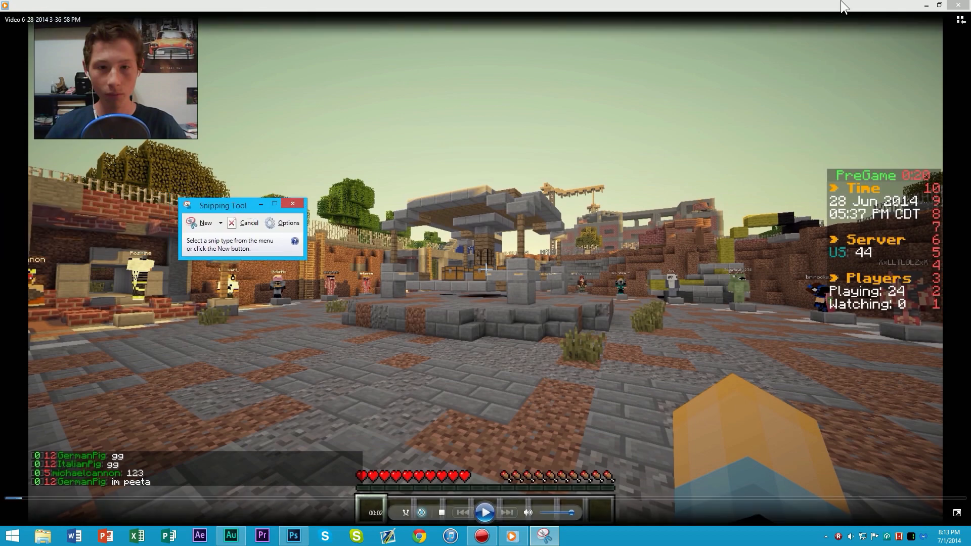
# Restore the video player from maximized and enlarge its window to about 1506 × 1035, leaving part of the desktop free
pyautogui.click(938, 5)
pyautogui.moveTo(705, 137); pyautogui.dragTo(707, 103)
pyautogui.click(368, 93)
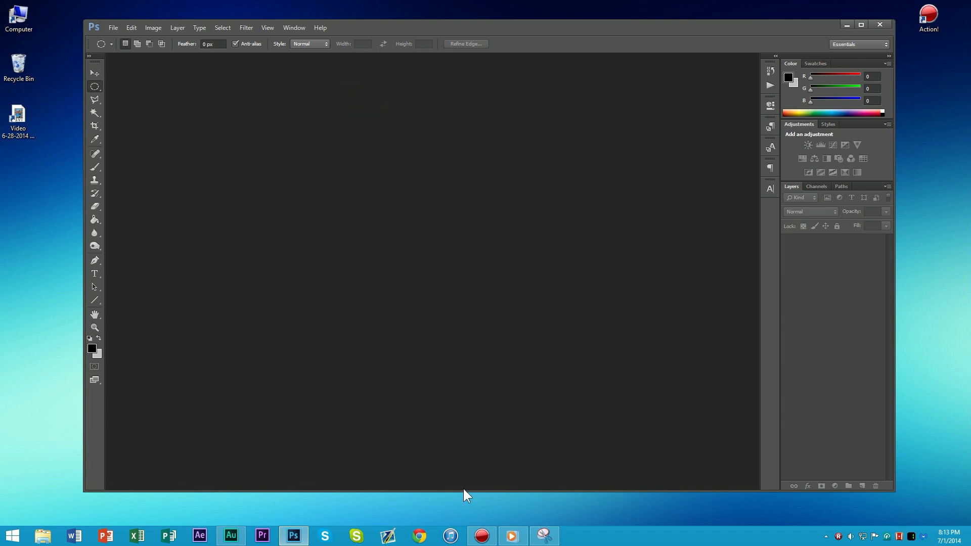
pyautogui.click(511, 535)
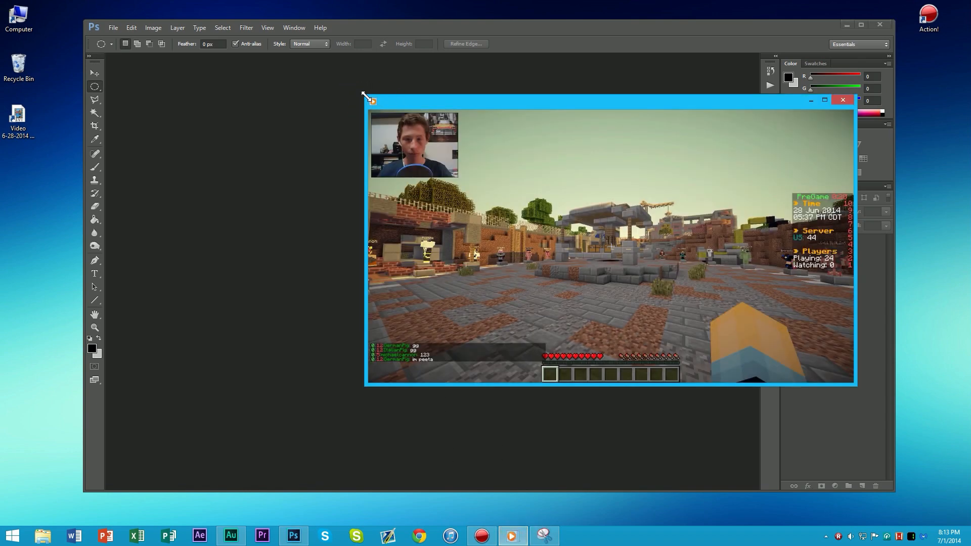
pyautogui.moveTo(364, 95); pyautogui.dragTo(225, 18)
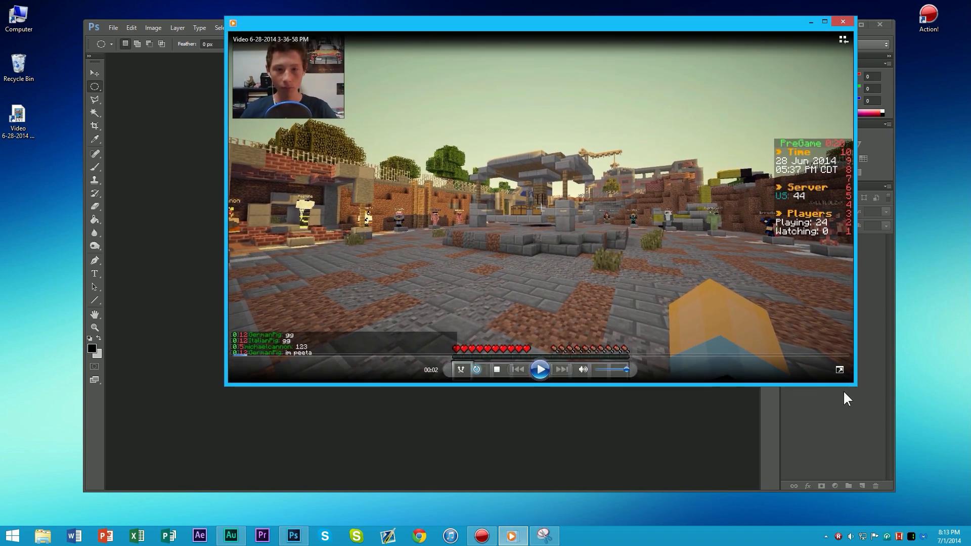
pyautogui.moveTo(855, 383); pyautogui.dragTo(966, 522)
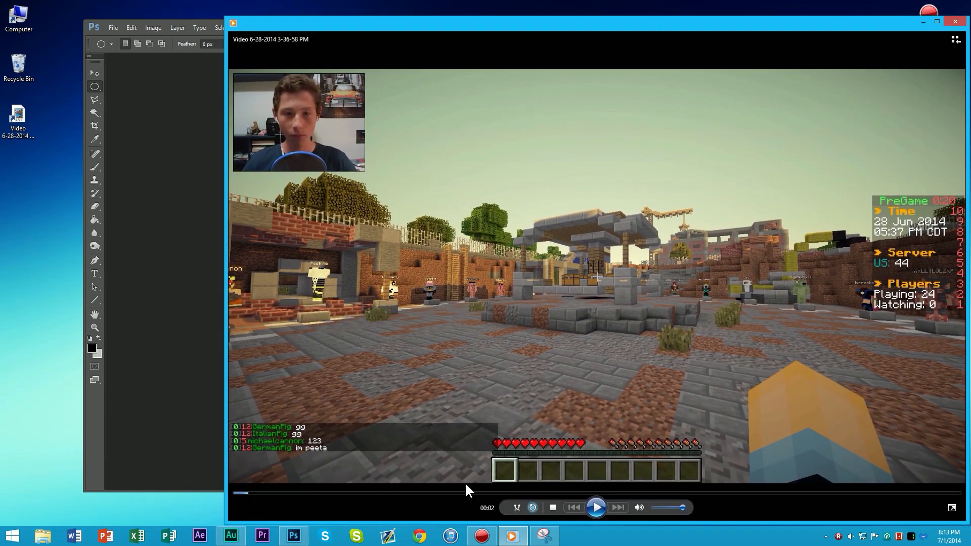
pyautogui.click(544, 535)
pyautogui.moveTo(224, 18); pyautogui.dragTo(209, 3)
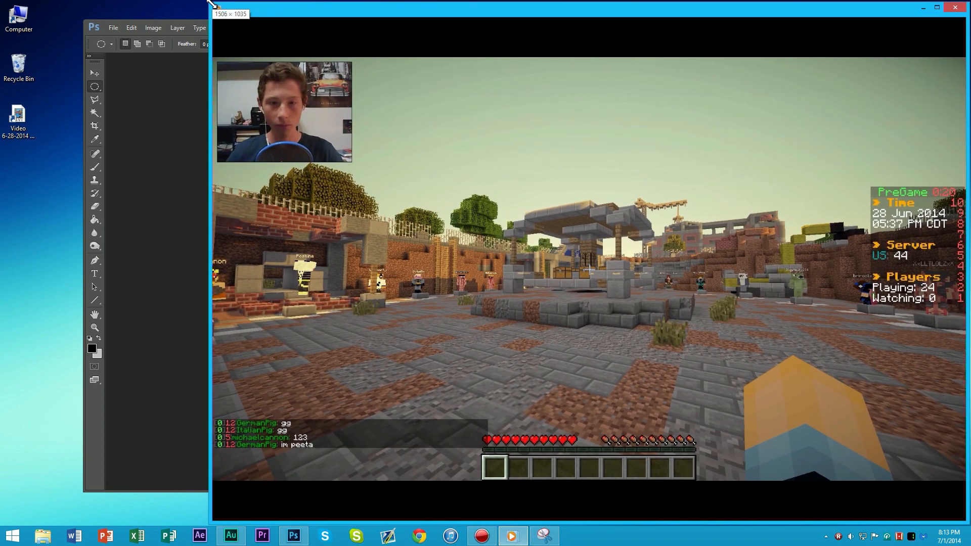
# Take a new snip in the Snipping Tool covering the whole video frame without the black bars
pyautogui.click(545, 535)
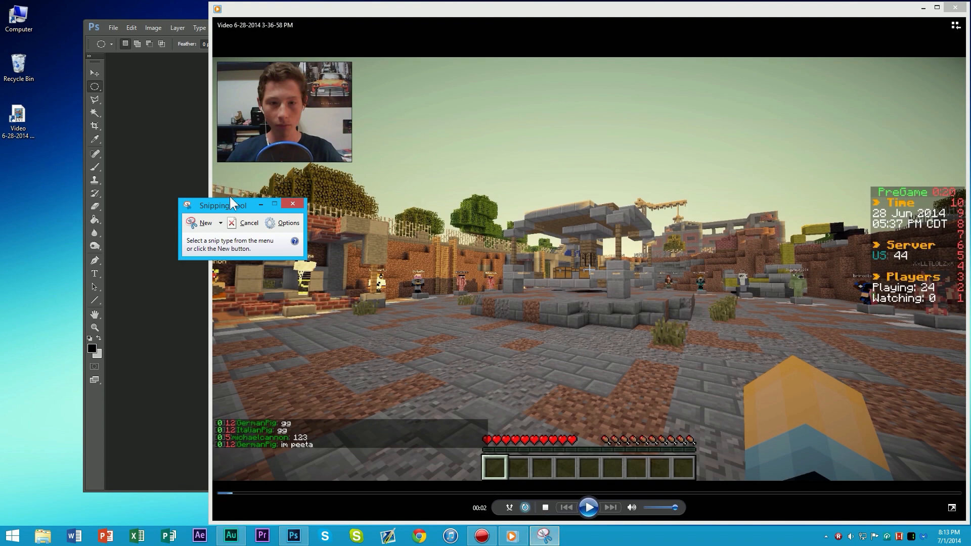
pyautogui.moveTo(229, 196); pyautogui.dragTo(105, 241)
pyautogui.click(80, 258)
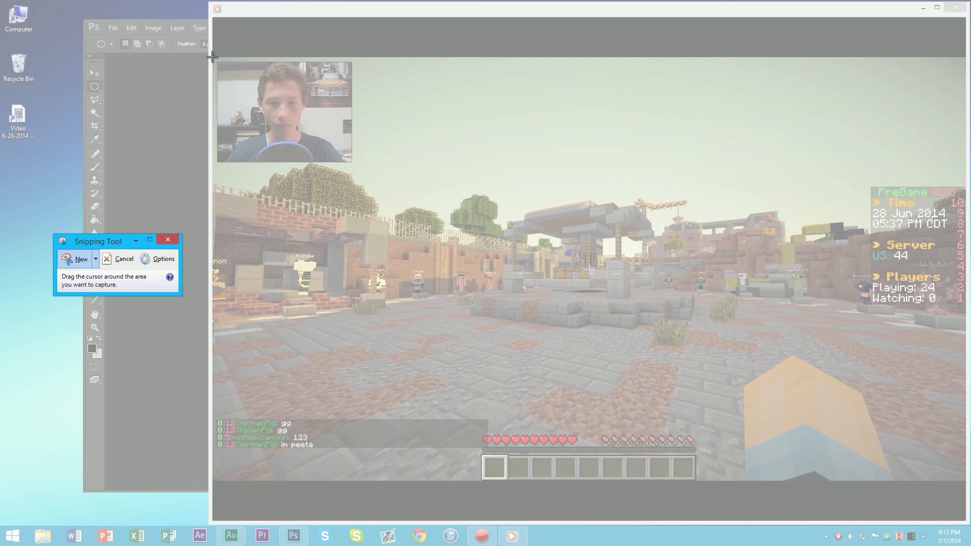
pyautogui.moveTo(211, 56); pyautogui.dragTo(965, 481)
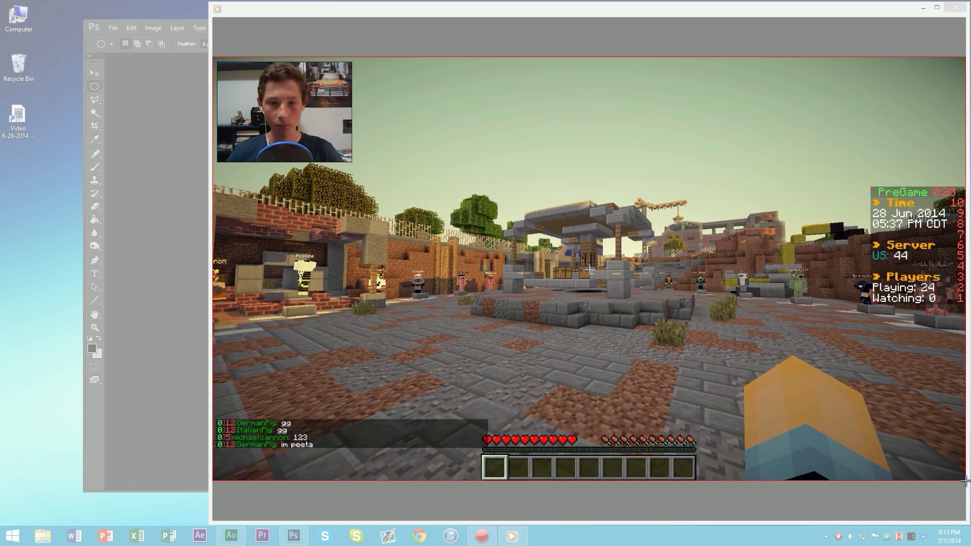
pyautogui.moveTo(965, 480); pyautogui.dragTo(965, 481)
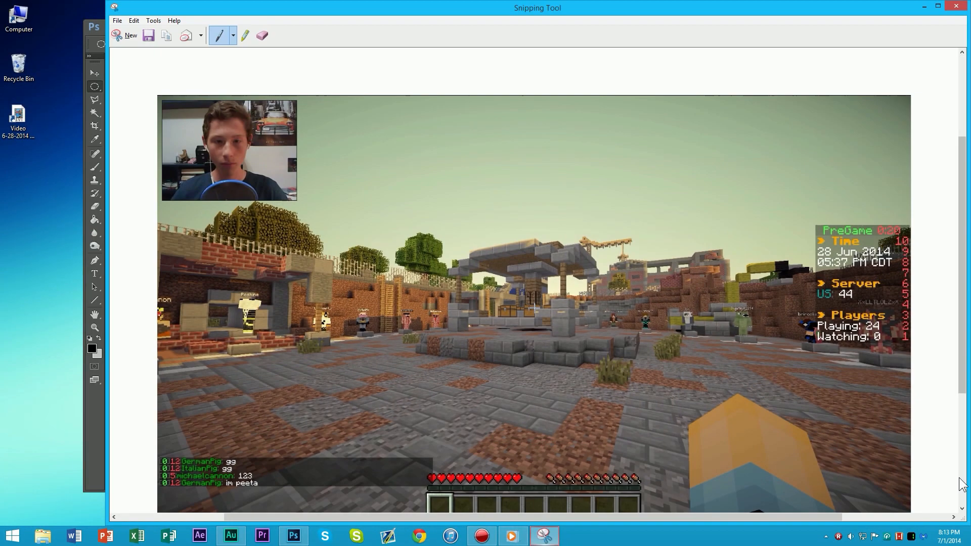
# Save the snip to the Desktop as a PNG named Capture and close the Snipping Tool
pyautogui.scroll(-3, 803, 236)
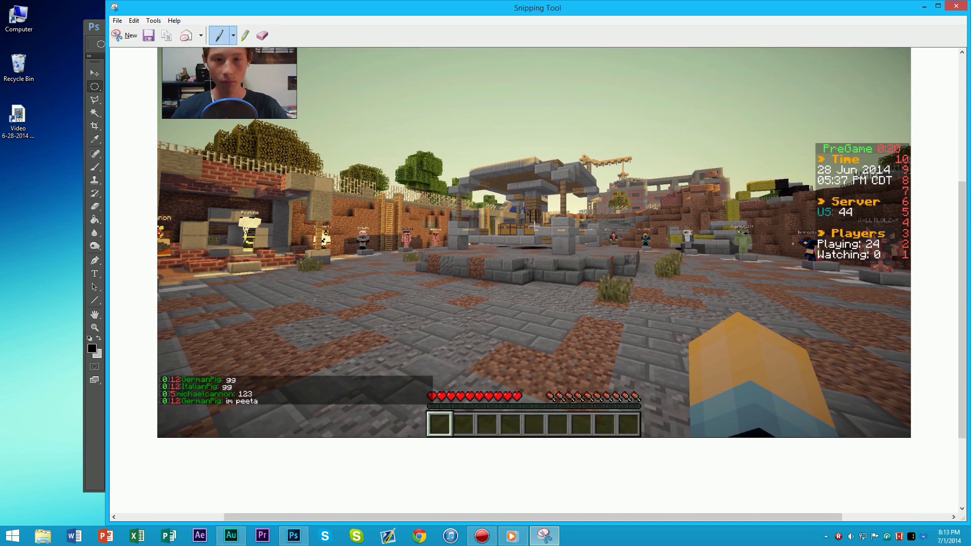
pyautogui.scroll(6, 759, 223)
pyautogui.scroll(-6, 693, 202)
pyautogui.scroll(3, 687, 199)
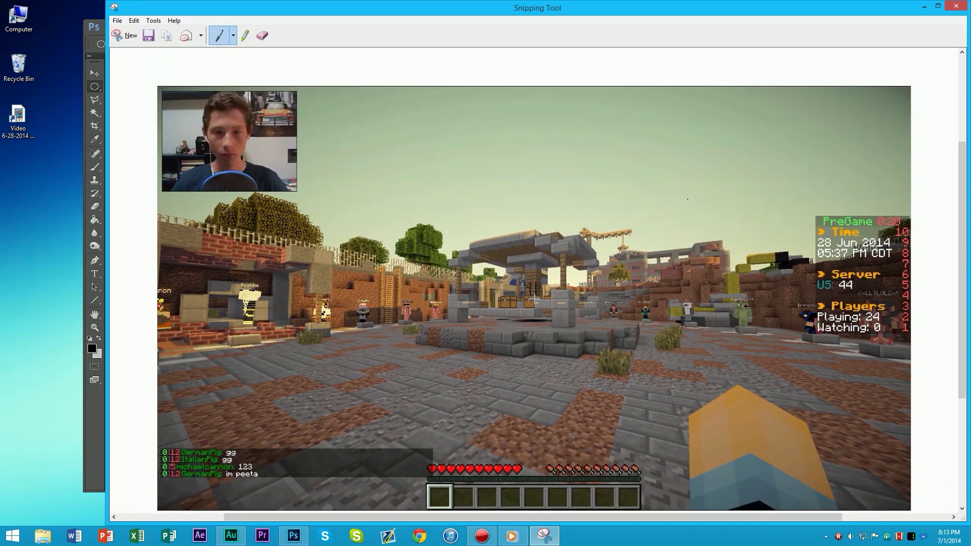
pyautogui.scroll(-2, 440, 45)
pyautogui.scroll(1, 384, 48)
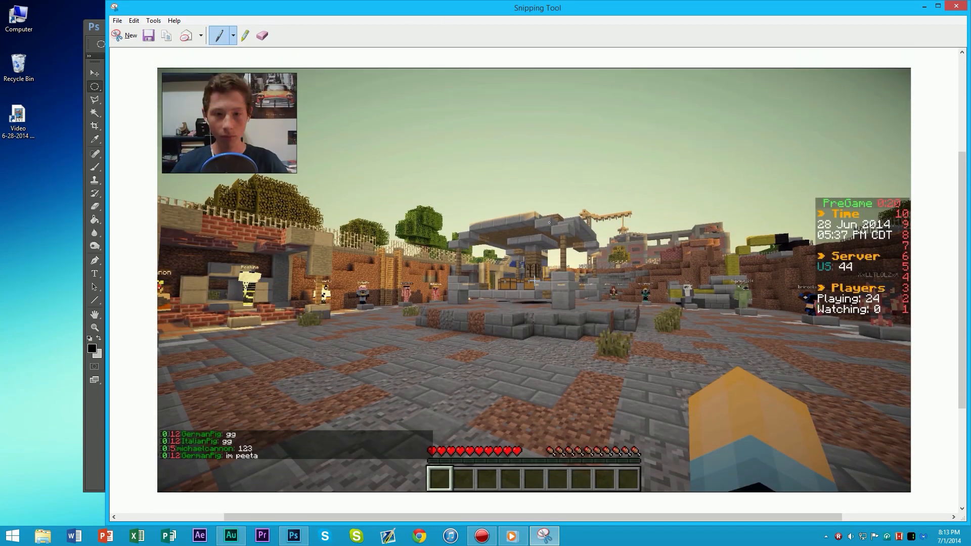
pyautogui.click(148, 35)
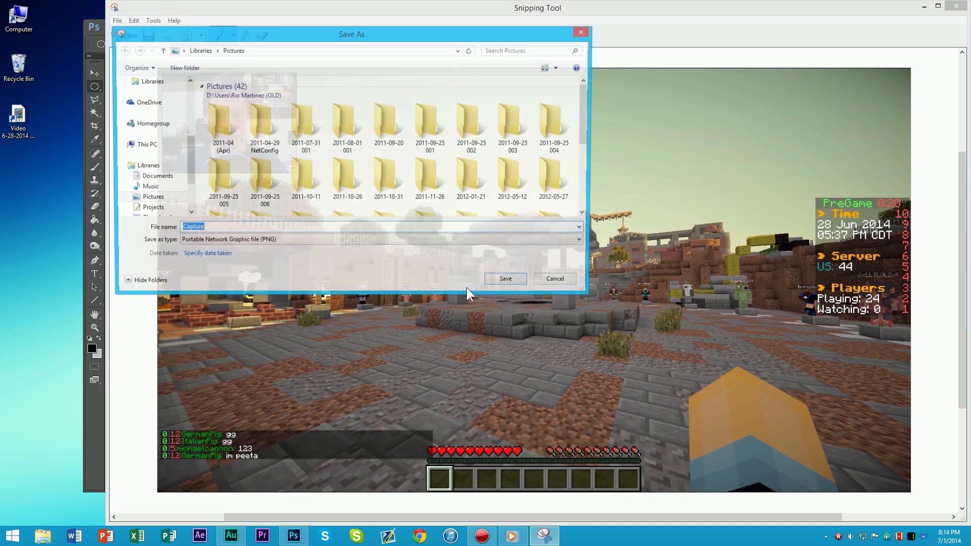
pyautogui.scroll(5, 186, 168)
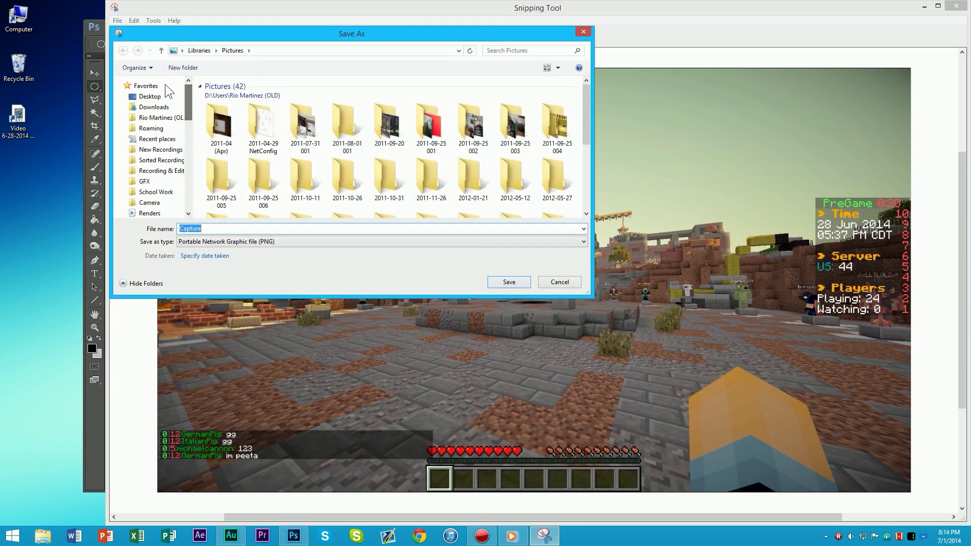
pyautogui.click(152, 97)
pyautogui.click(509, 282)
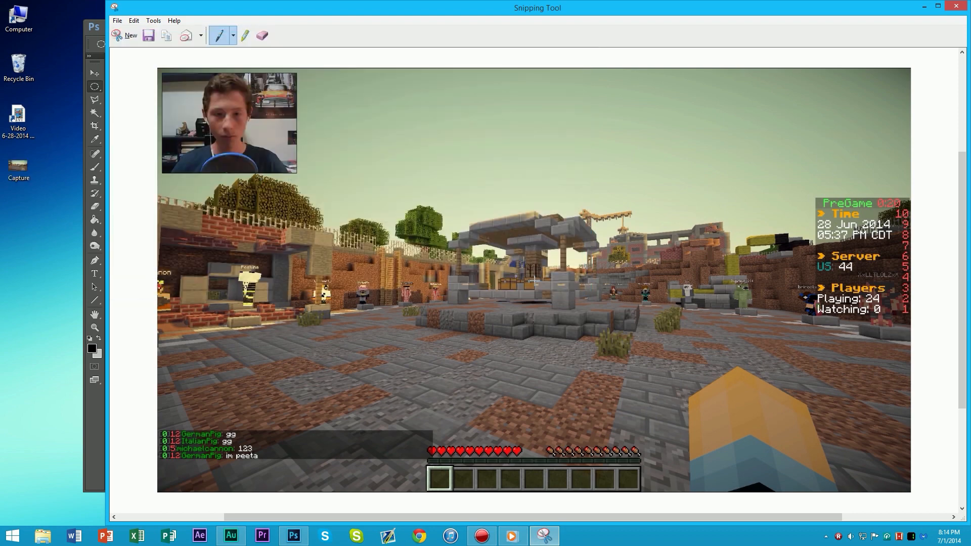
pyautogui.click(956, 6)
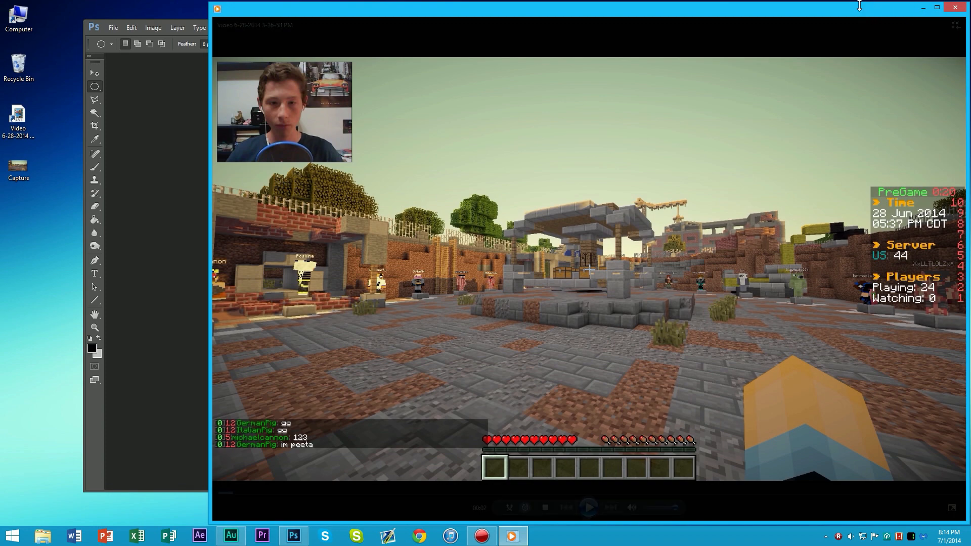
# Preview the saved Capture image from the desktop, and close both the photo viewer and the video player
pyautogui.moveTo(867, 6); pyautogui.dragTo(830, 84)
pyautogui.moveTo(662, 177)
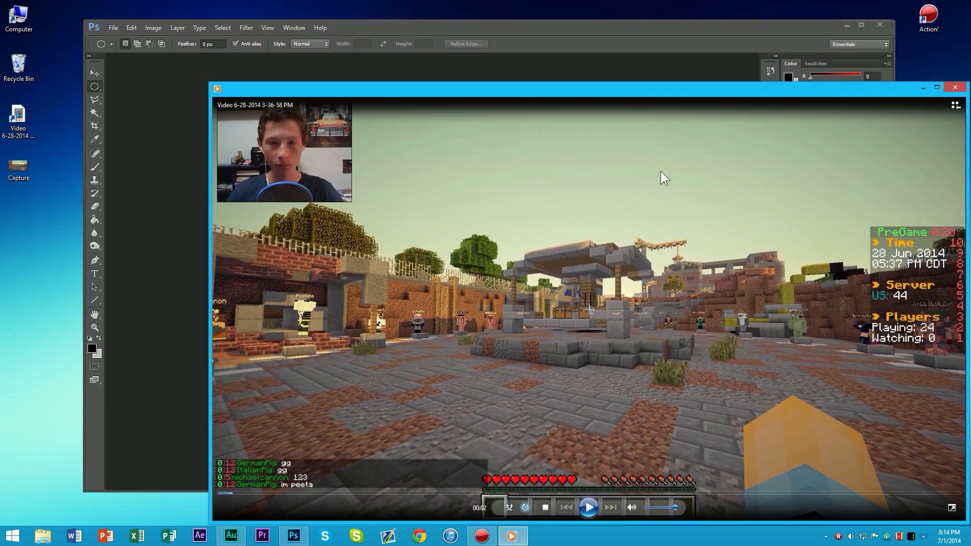
pyautogui.moveTo(766, 89); pyautogui.dragTo(678, 57)
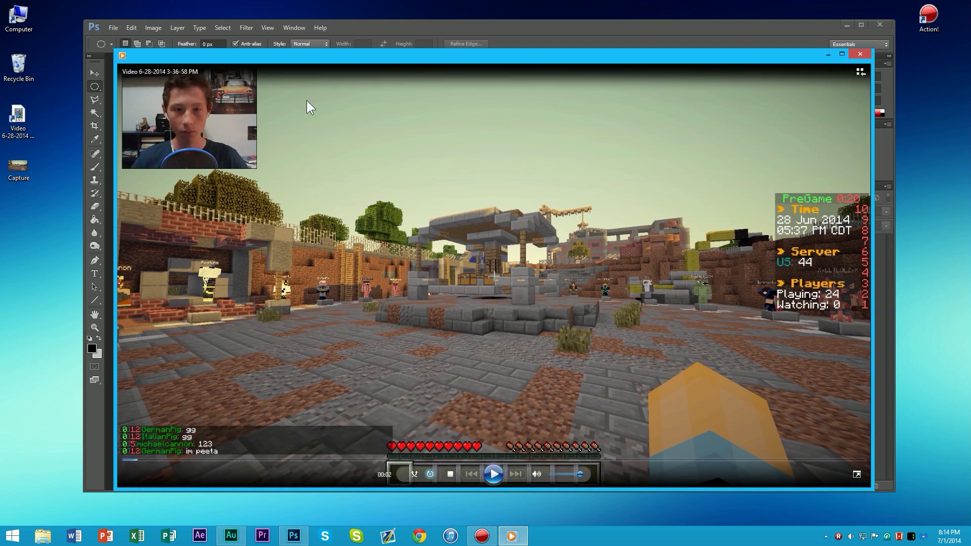
pyautogui.doubleClick(19, 166)
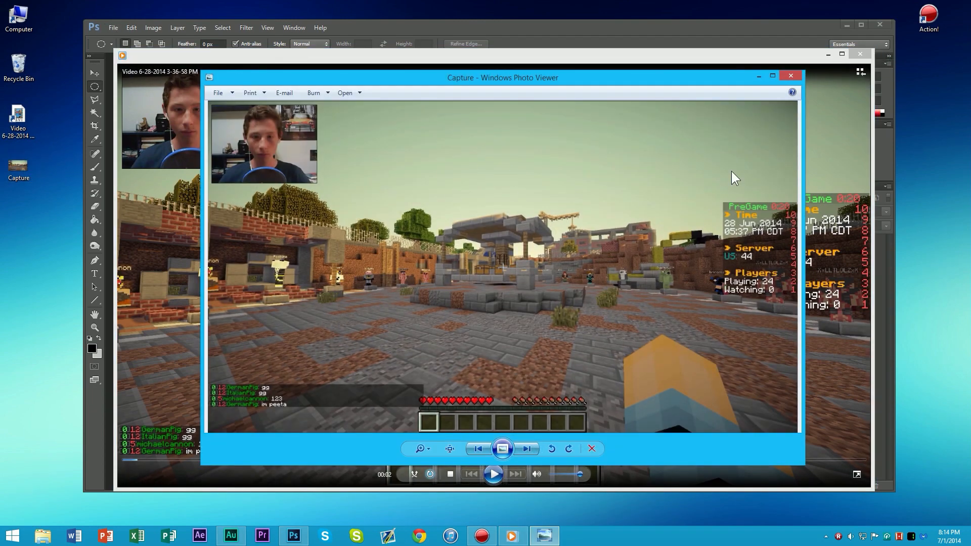
pyautogui.click(790, 75)
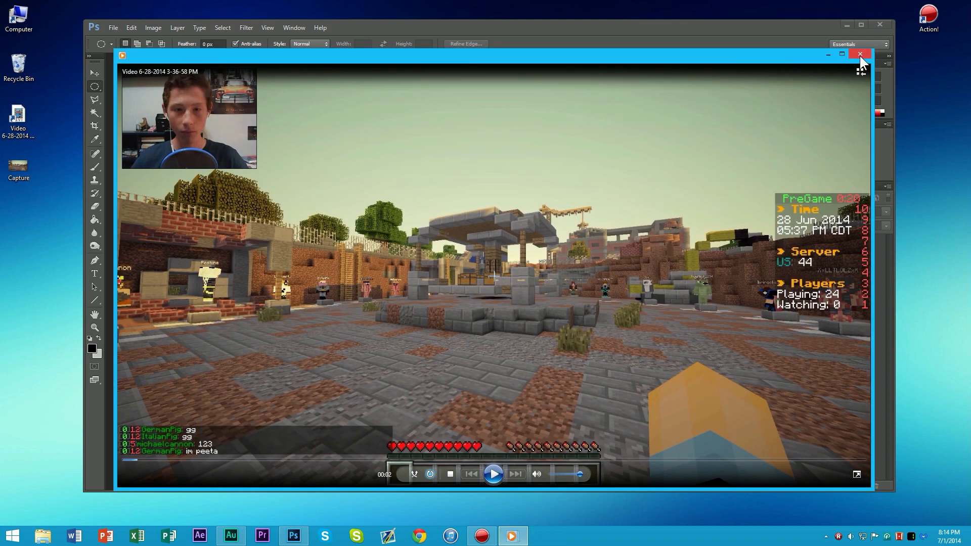
pyautogui.click(860, 55)
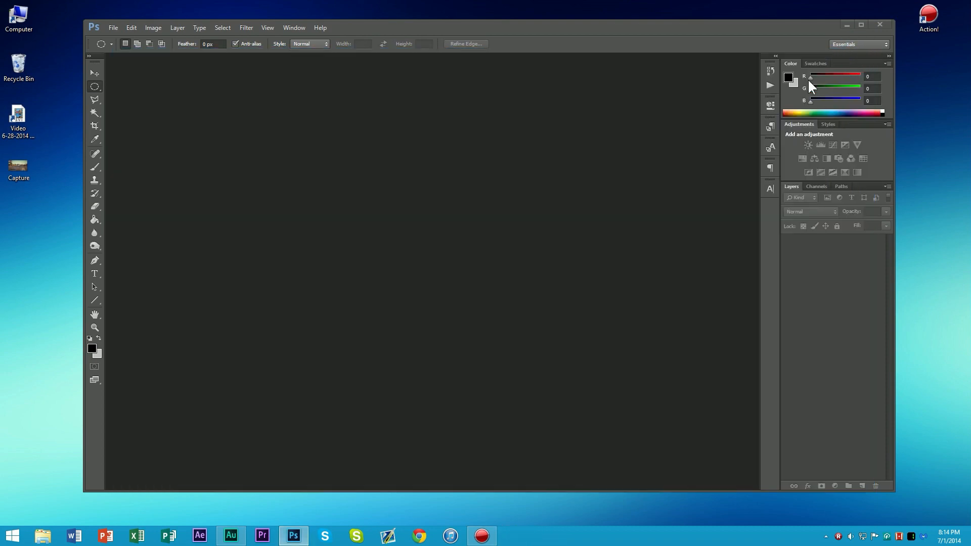
# Open the Capture image from the desktop as a document in Photoshop
pyautogui.click(23, 164)
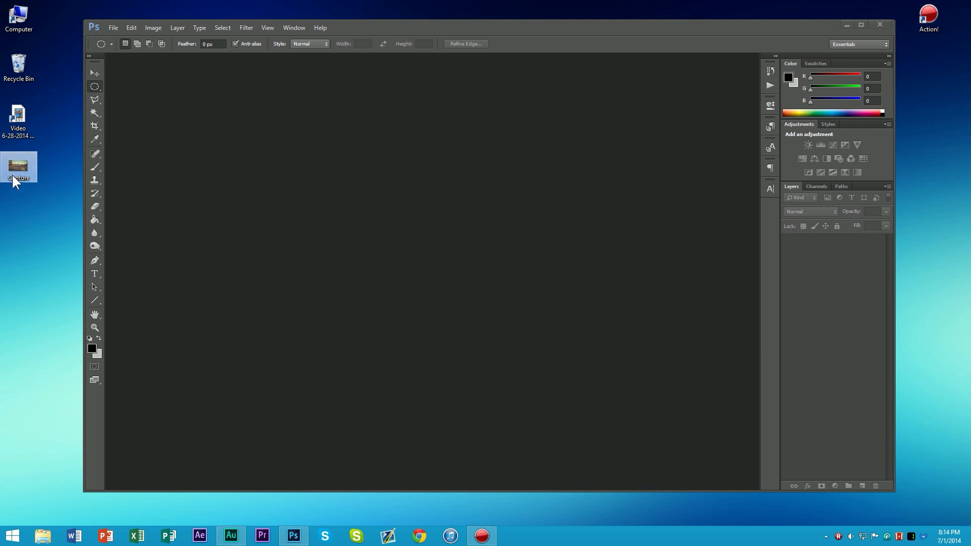
pyautogui.moveTo(114, 32); pyautogui.dragTo(116, 26)
pyautogui.click(115, 21)
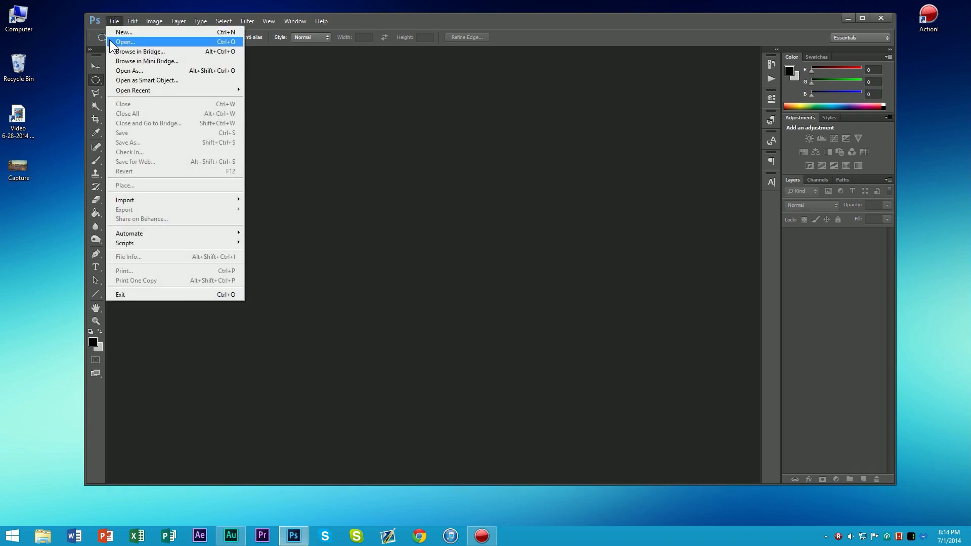
pyautogui.click(30, 172)
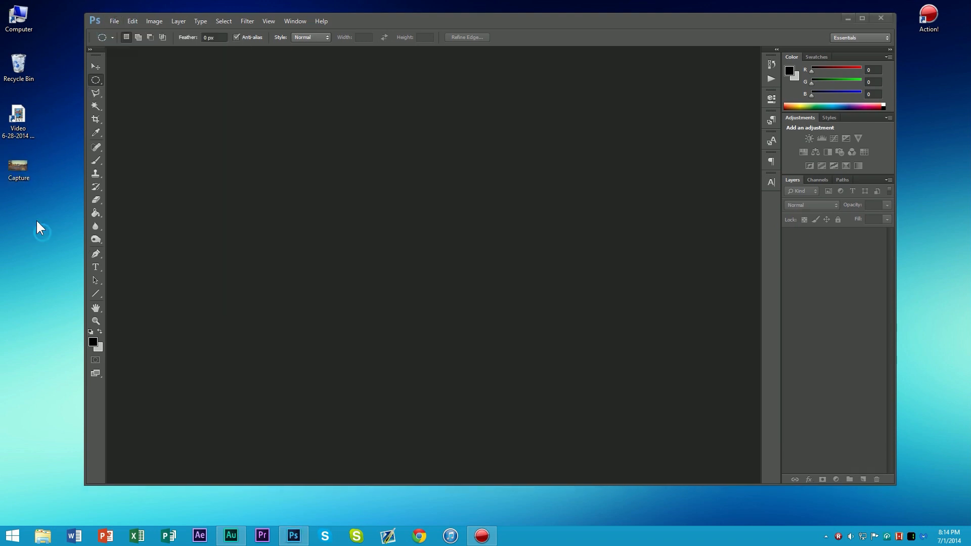
pyautogui.click(16, 168)
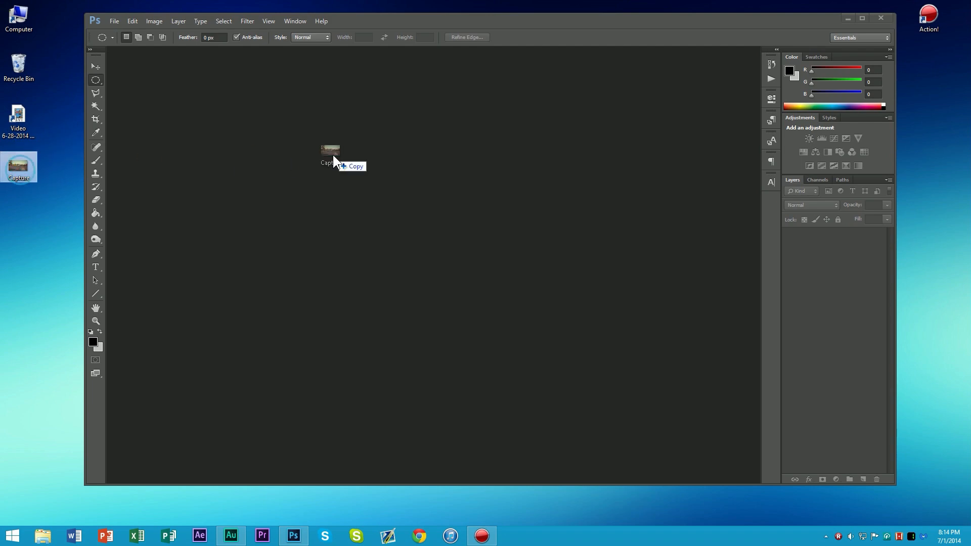
pyautogui.moveTo(333, 155); pyautogui.dragTo(380, 150)
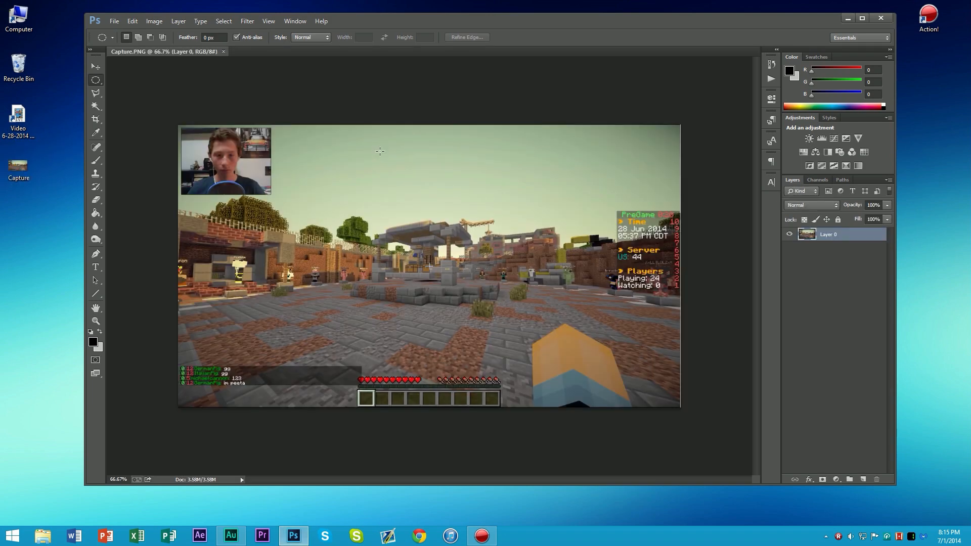
# Maximize the Photoshop window to give the opened Capture image more workspace
pyautogui.scroll(3, 601, 300)
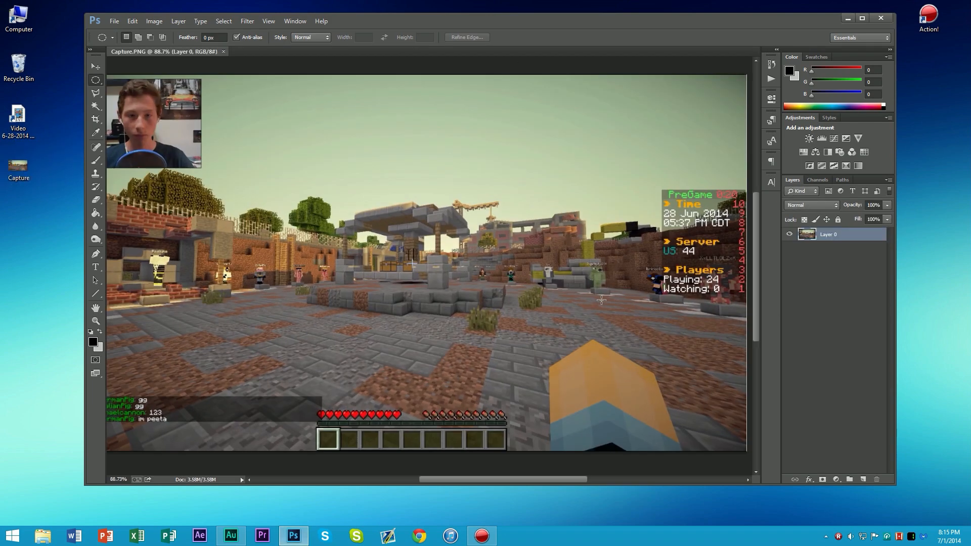
pyautogui.scroll(-2, 601, 300)
pyautogui.scroll(2, 601, 293)
pyautogui.scroll(-2, 602, 273)
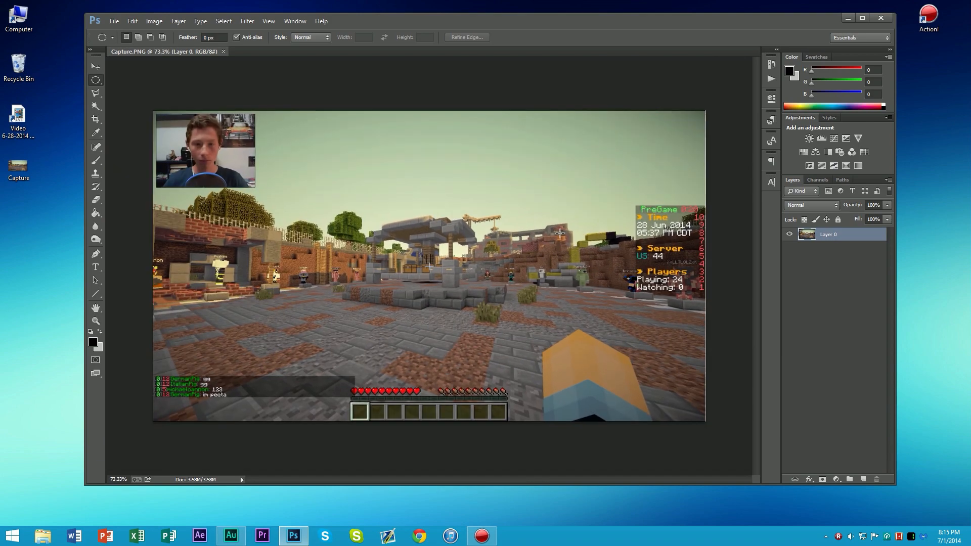
pyautogui.doubleClick(576, 23)
pyautogui.scroll(3, 154, 170)
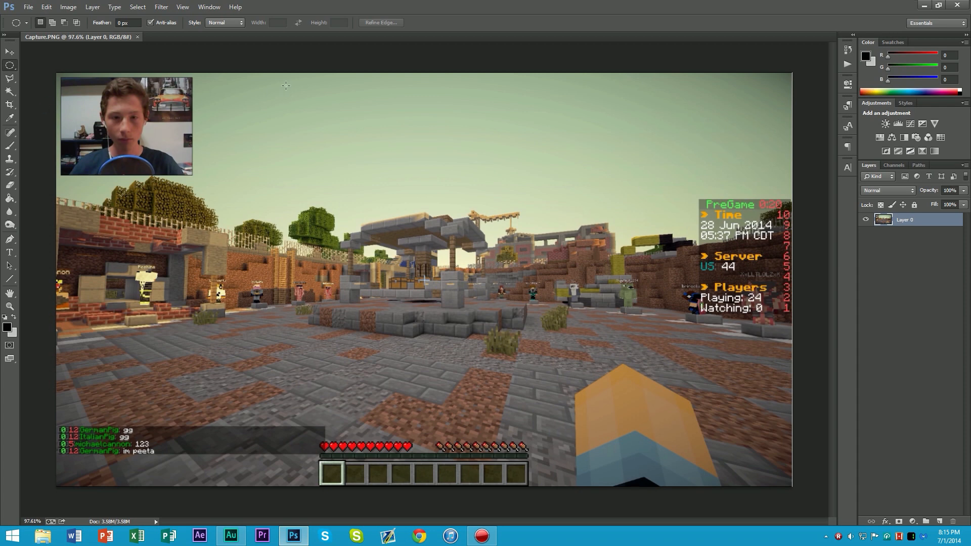
# Open the image size settings and try 1920 pixels wide by 1080 pixels high with the proportions linked
pyautogui.click(67, 8)
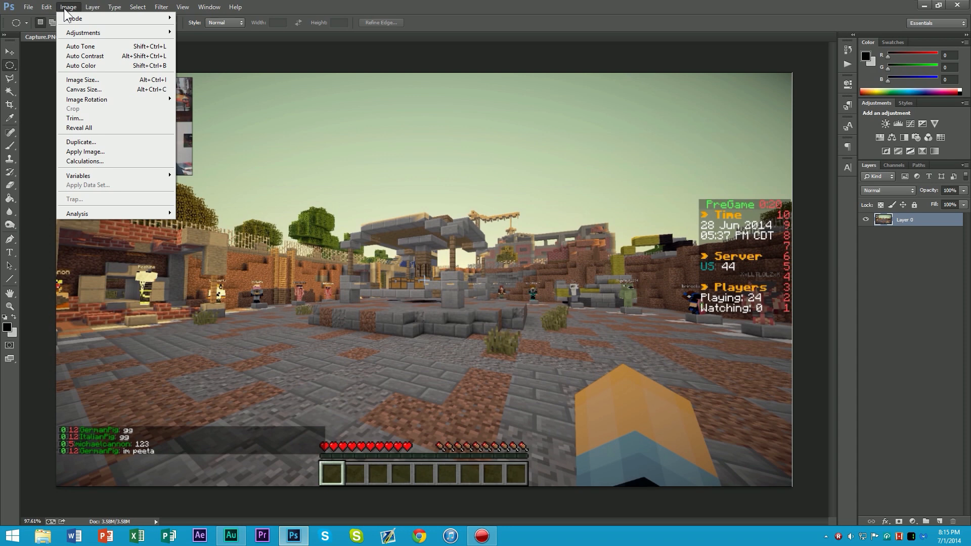
pyautogui.click(86, 80)
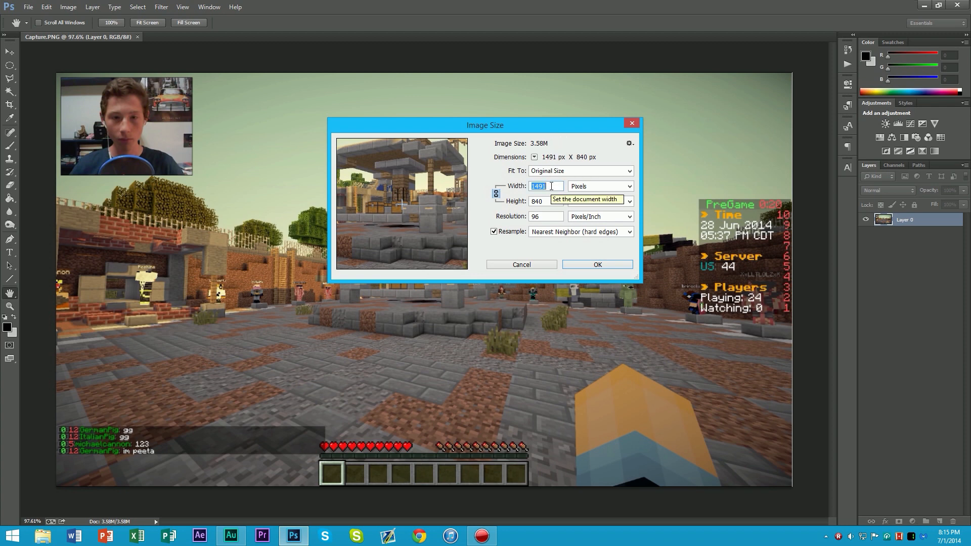
pyautogui.write('1920')
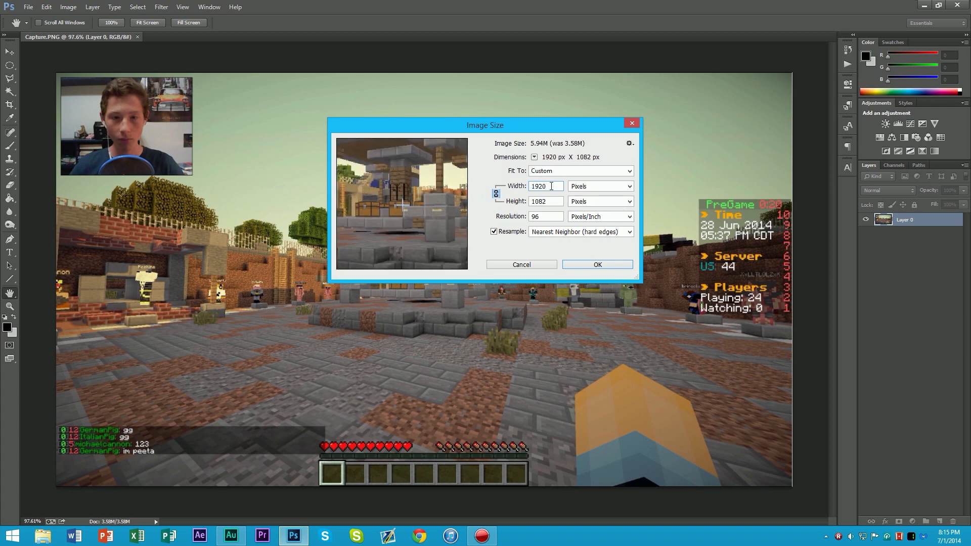
pyautogui.click(557, 202)
pyautogui.write('1080')
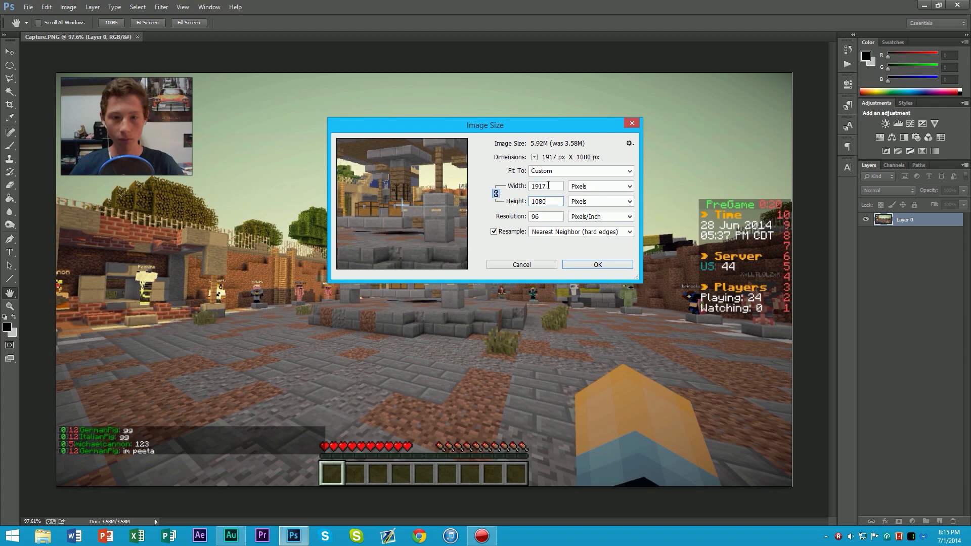
pyautogui.click(516, 189)
pyautogui.write('1920')
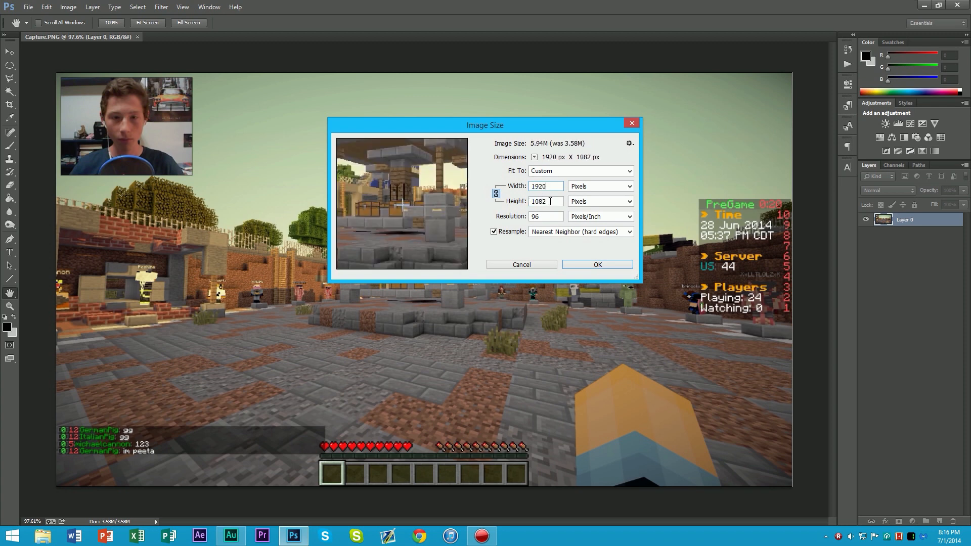
# Unlink the width from the height and set the image height to 1080 pixels
pyautogui.click(496, 194)
pyautogui.doubleClick(539, 201)
pyautogui.write('1080')
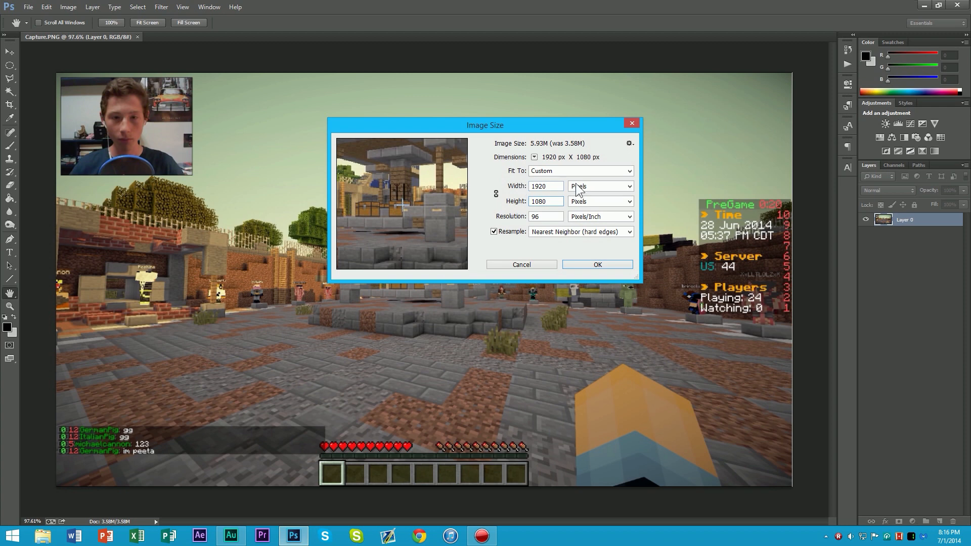
# Set the image dimensions to 1280 × 720 pixels
pyautogui.doubleClick(552, 189)
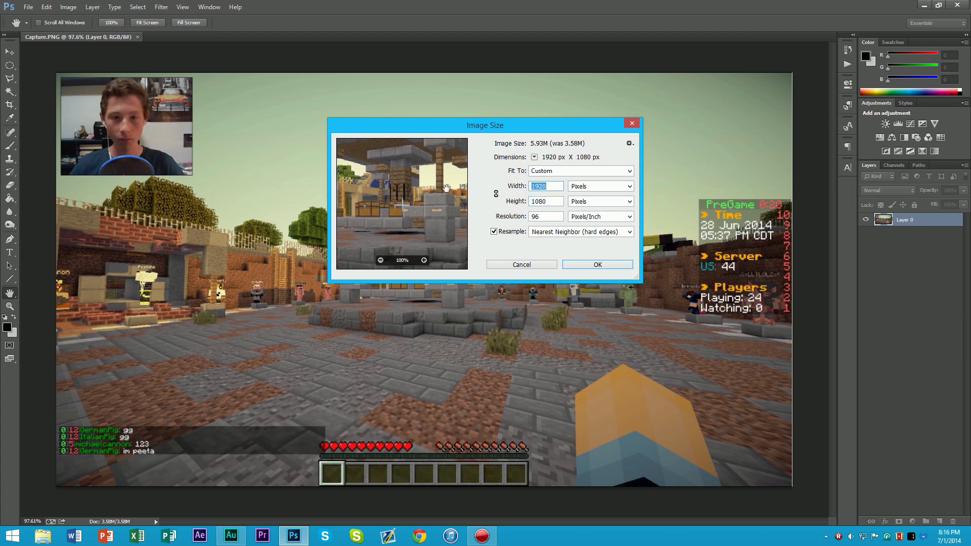
pyautogui.write('1280')
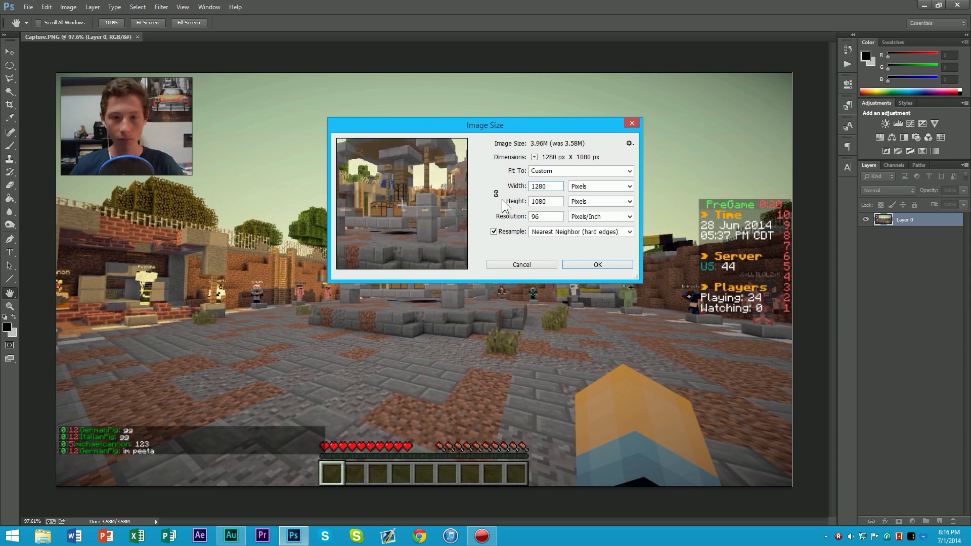
pyautogui.doubleClick(549, 201)
pyautogui.write('720')
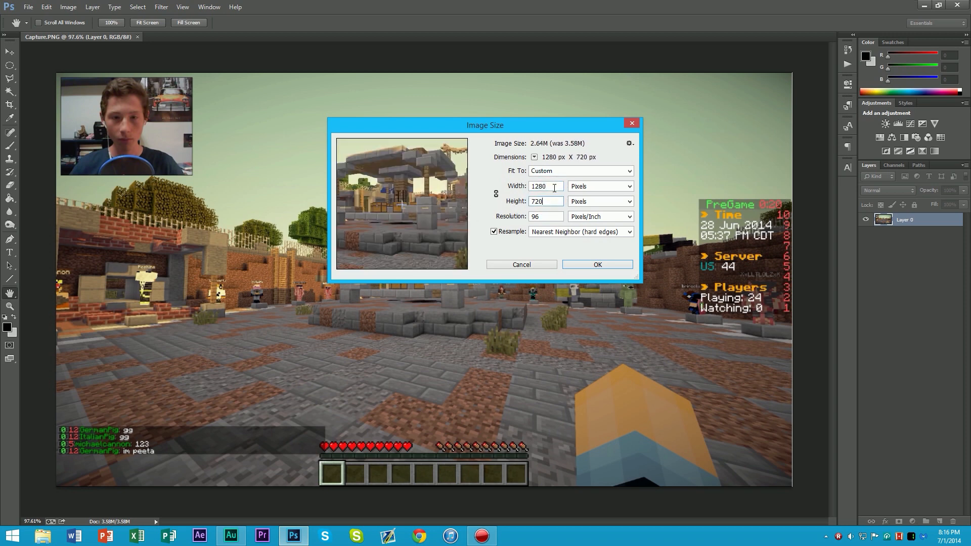
# Set the image dimensions to 1920 × 1080 pixels and apply the resize
pyautogui.doubleClick(547, 186)
pyautogui.write('1')
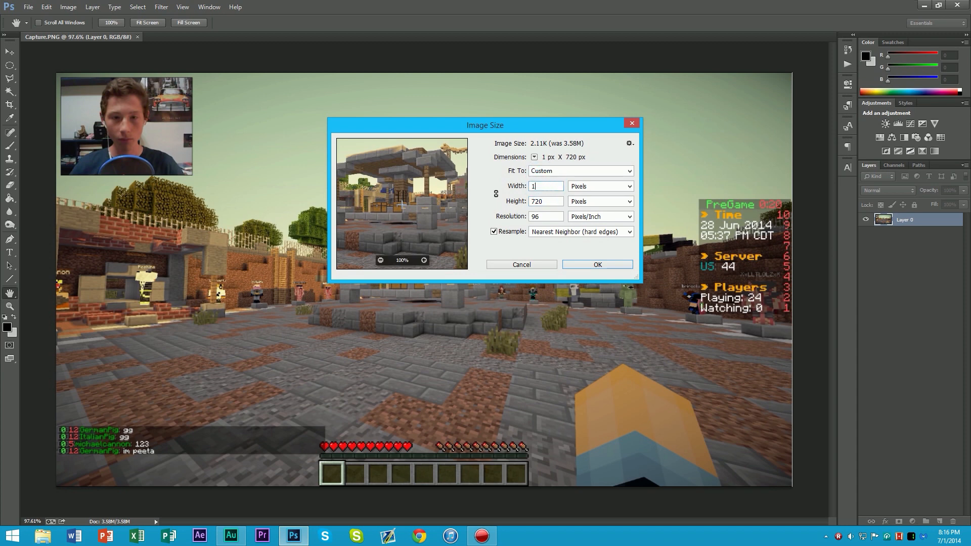
pyautogui.write('920')
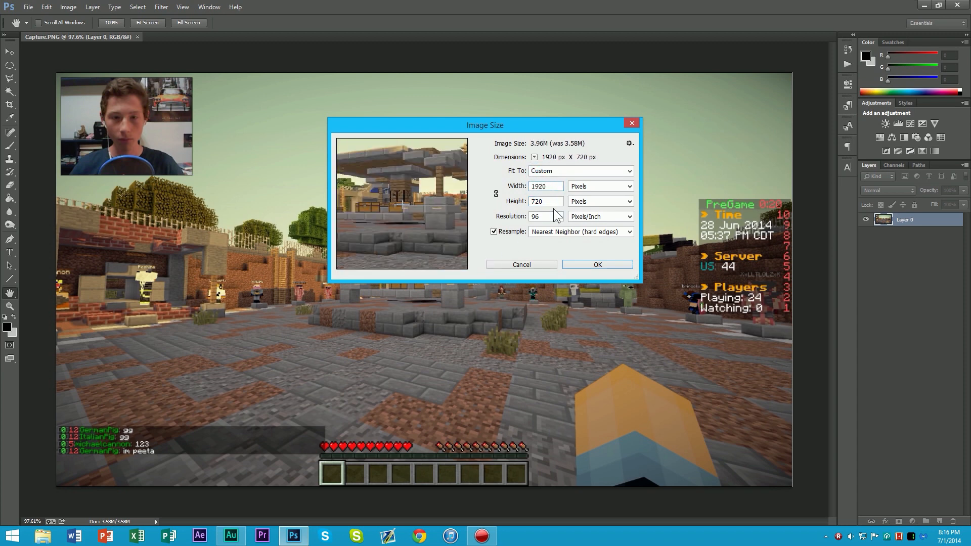
pyautogui.doubleClick(545, 201)
pyautogui.write('0')
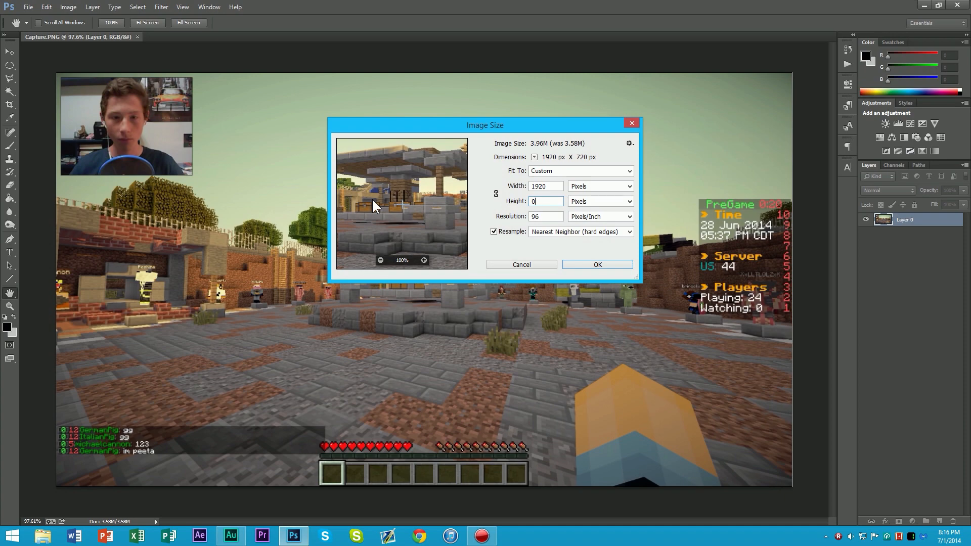
pyautogui.press('BackSpace')
pyautogui.write('1080')
pyautogui.press('Return')
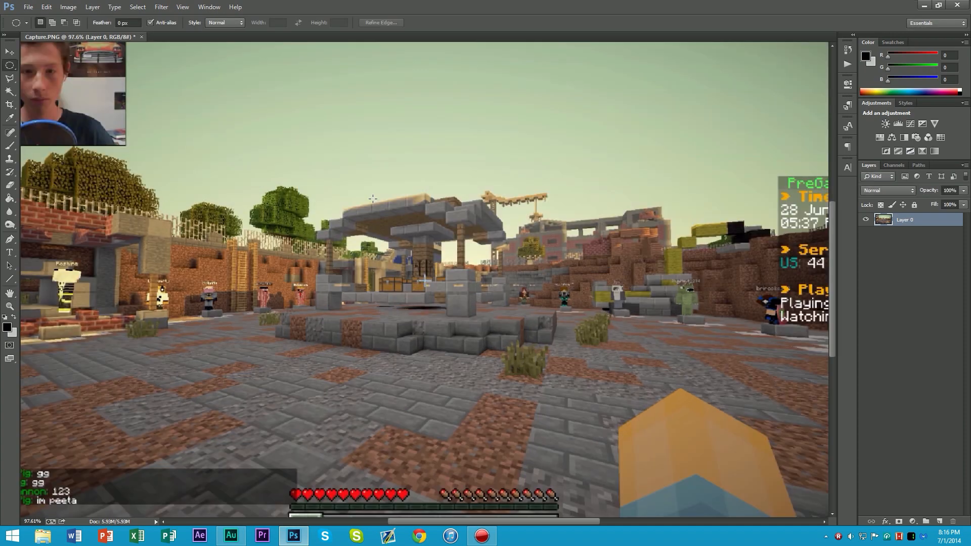
# Add a new empty layer above the screenshot layer
pyautogui.scroll(-5, 373, 199)
pyautogui.scroll(4, 243, 165)
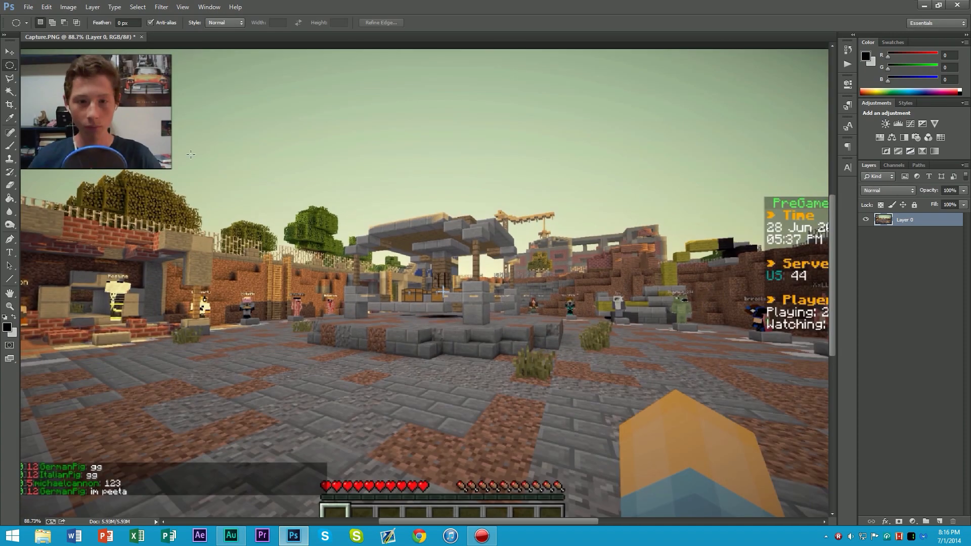
pyautogui.scroll(-2, 115, 130)
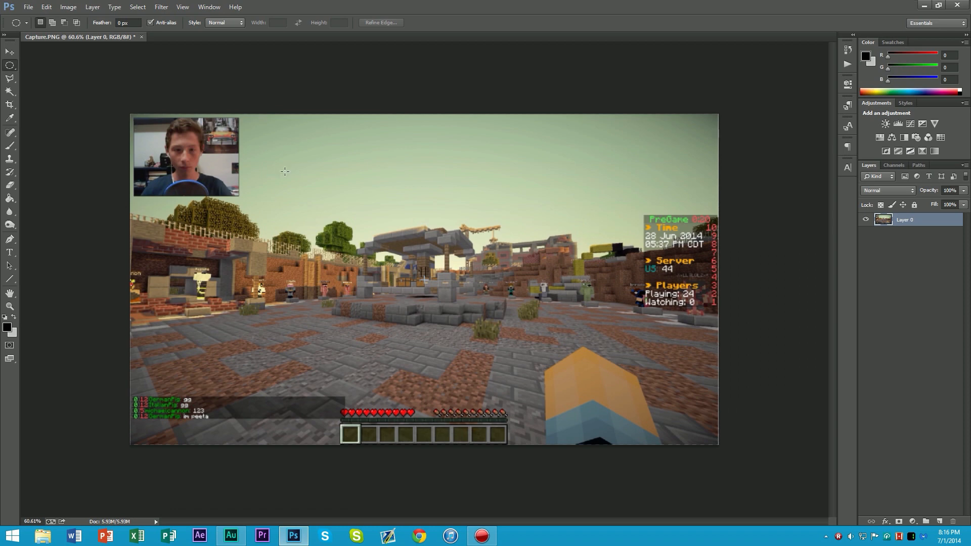
pyautogui.scroll(1, 247, 190)
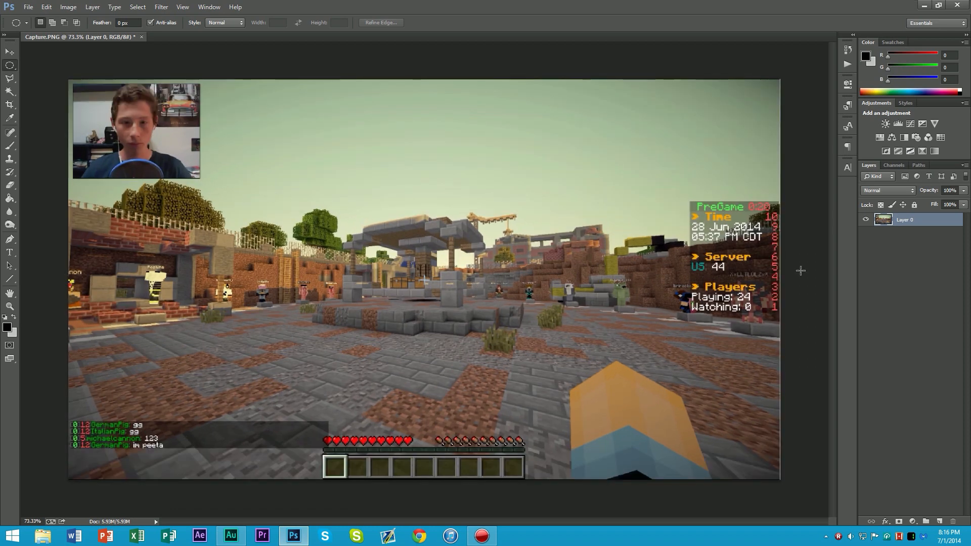
pyautogui.click(939, 521)
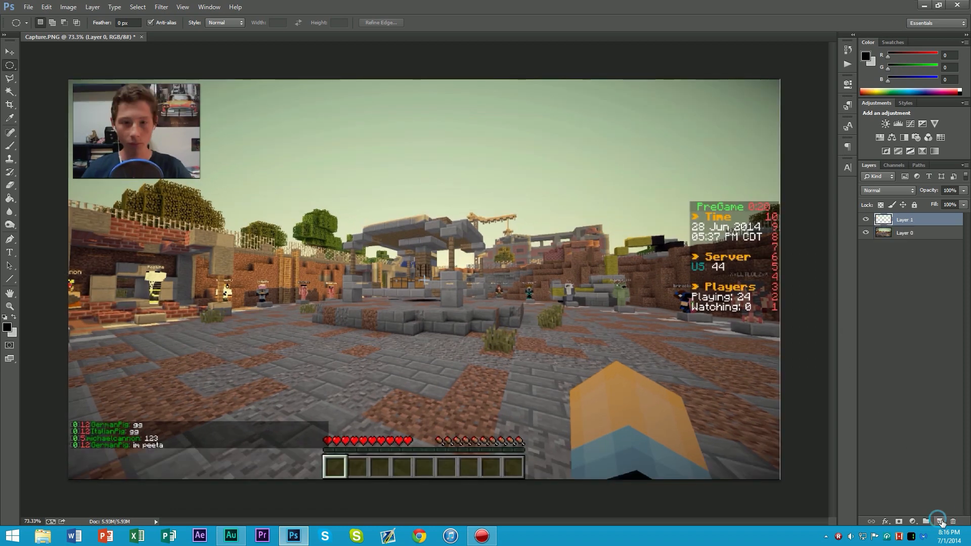
# Scribble black test strokes with the Brush tool on Layer 1, in the sky area beside the webcam overlay
pyautogui.scroll(1, 242, 161)
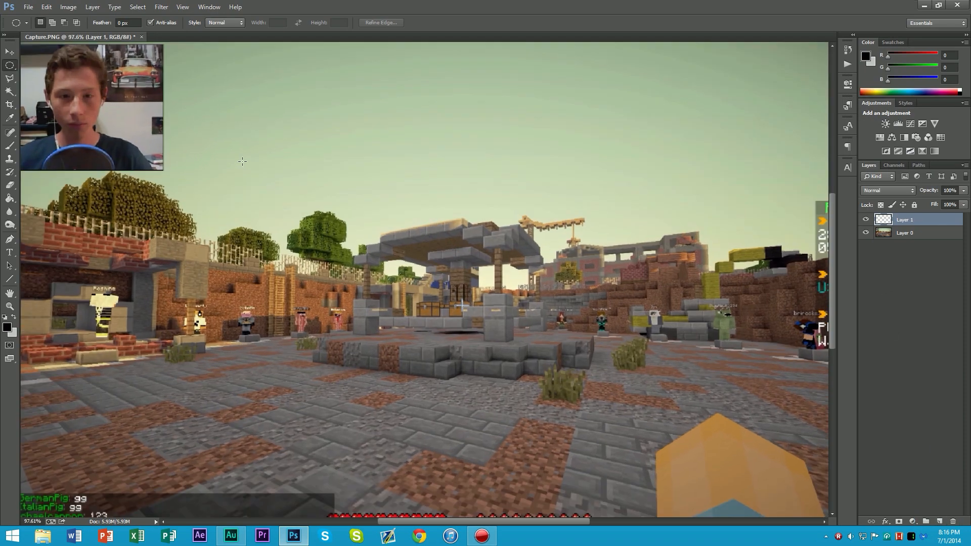
pyautogui.scroll(1, 232, 168)
pyautogui.moveTo(201, 169); pyautogui.dragTo(535, 275)
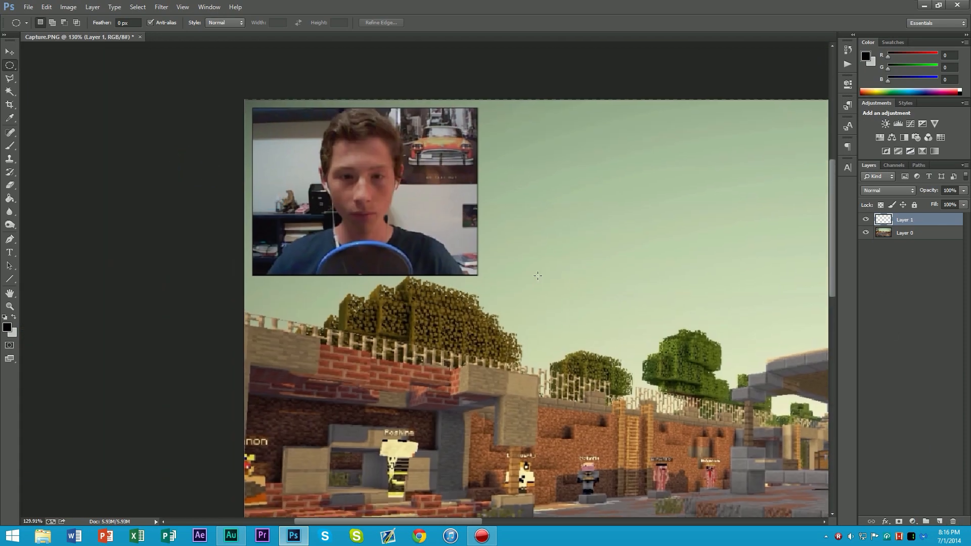
pyautogui.press('b')
pyautogui.moveTo(527, 241)
pyautogui.mouseDown()
pyautogui.moveTo(491, 331)
pyautogui.moveTo(607, 246)
pyautogui.mouseUp()
pyautogui.moveTo(552, 228)
pyautogui.mouseDown()
pyautogui.moveTo(471, 294)
pyautogui.moveTo(540, 235)
pyautogui.mouseUp()
pyautogui.moveTo(624, 205); pyautogui.dragTo(493, 265)
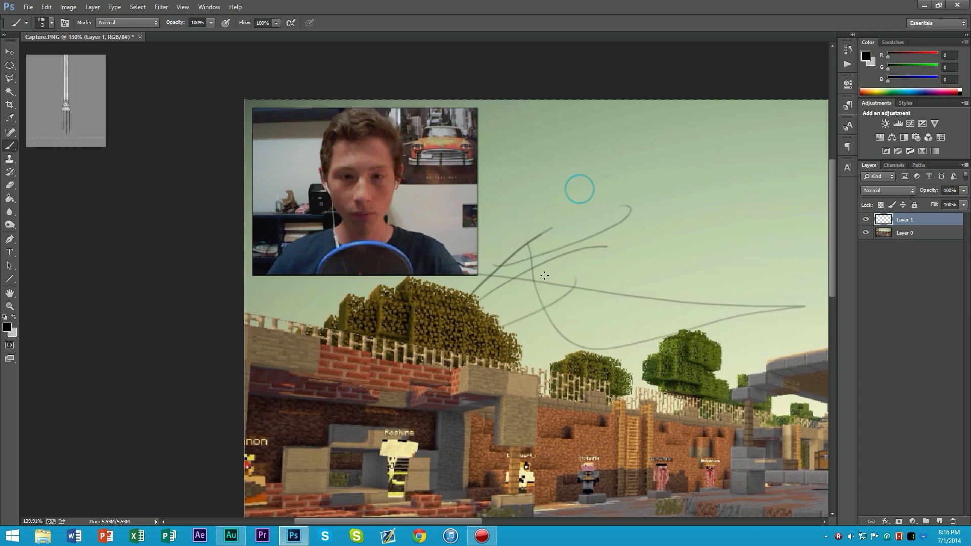
pyautogui.moveTo(579, 193); pyautogui.dragTo(606, 283)
pyautogui.moveTo(567, 238); pyautogui.dragTo(626, 196)
pyautogui.moveTo(557, 176); pyautogui.dragTo(617, 212)
pyautogui.moveTo(663, 176); pyautogui.dragTo(463, 259)
pyautogui.moveTo(608, 249); pyautogui.dragTo(700, 206)
pyautogui.moveTo(596, 202); pyautogui.dragTo(687, 264)
pyautogui.moveTo(596, 271); pyautogui.dragTo(624, 267)
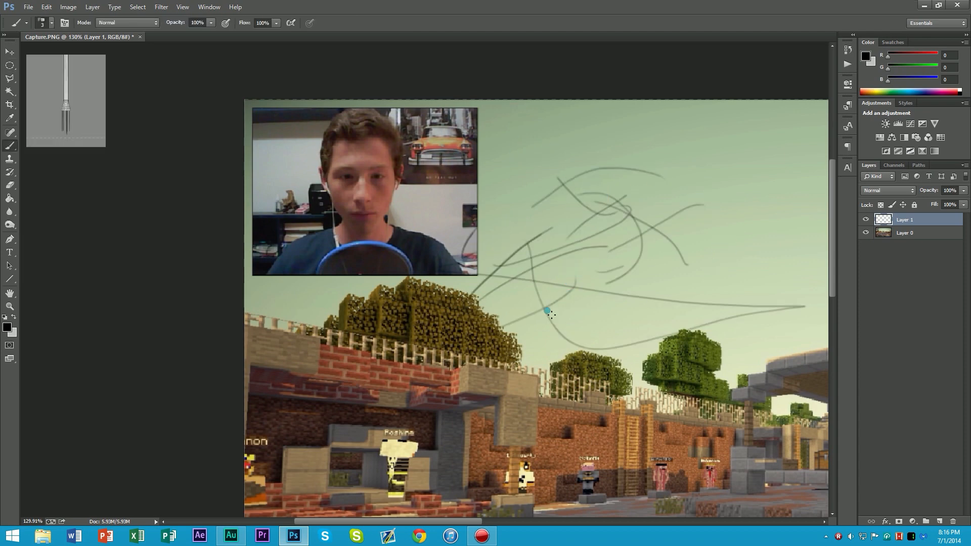
pyautogui.moveTo(727, 256); pyautogui.dragTo(620, 312)
pyautogui.moveTo(591, 219)
pyautogui.mouseDown()
pyautogui.moveTo(532, 225)
pyautogui.moveTo(613, 283)
pyautogui.mouseUp()
# Toggle the visibility of Layer 1 to compare the image with and without the scribbles
pyautogui.click(866, 220)
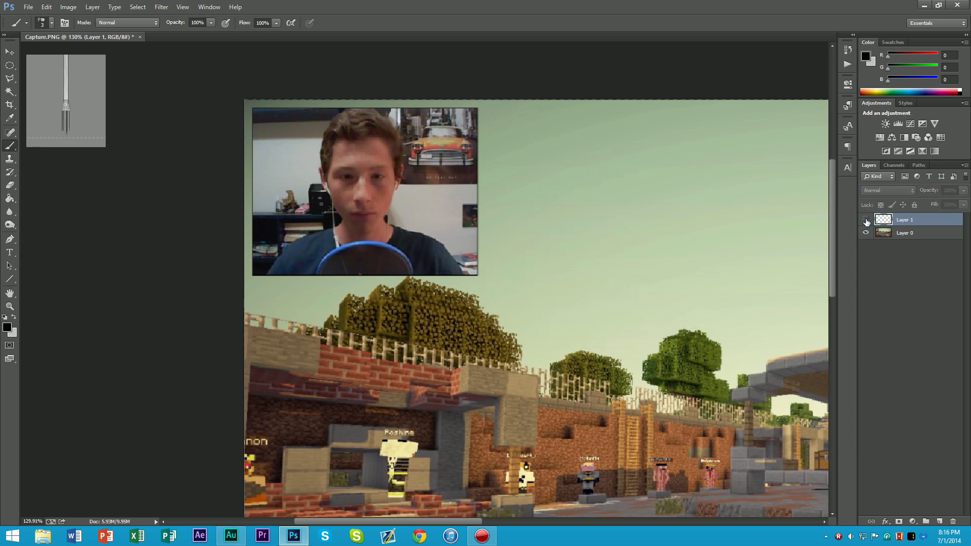
pyautogui.click(865, 220)
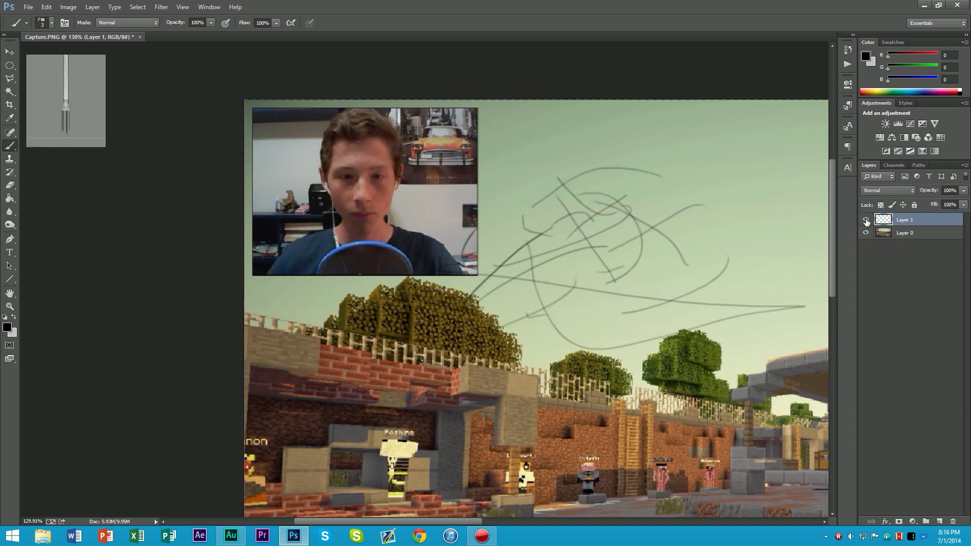
pyautogui.click(866, 220)
pyautogui.click(865, 220)
# Hide Layer 0, brush more scribbles onto Layer 1, and show Layer 0 again
pyautogui.click(866, 232)
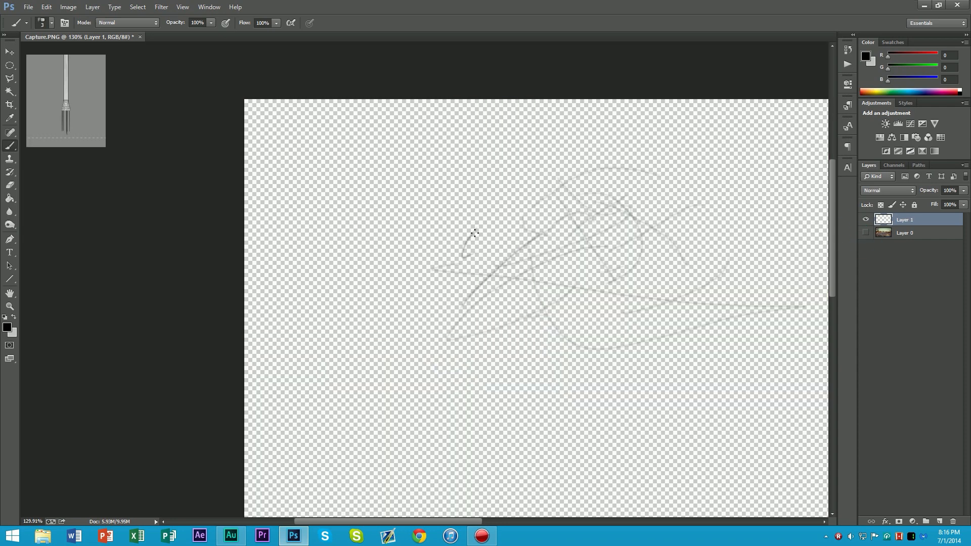
pyautogui.moveTo(475, 233)
pyautogui.mouseDown()
pyautogui.moveTo(479, 221)
pyautogui.moveTo(570, 255)
pyautogui.moveTo(576, 275)
pyautogui.moveTo(683, 277)
pyautogui.moveTo(717, 263)
pyautogui.mouseUp()
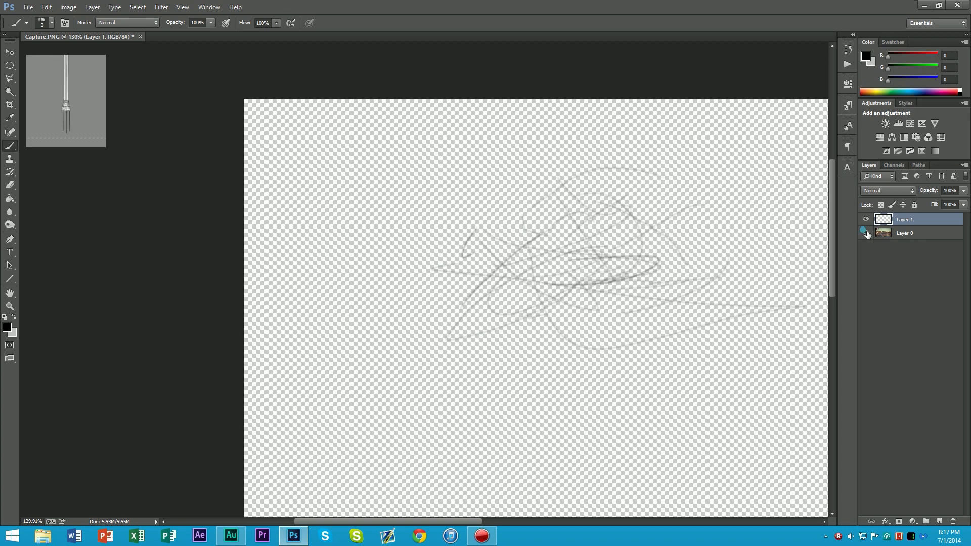
pyautogui.click(865, 232)
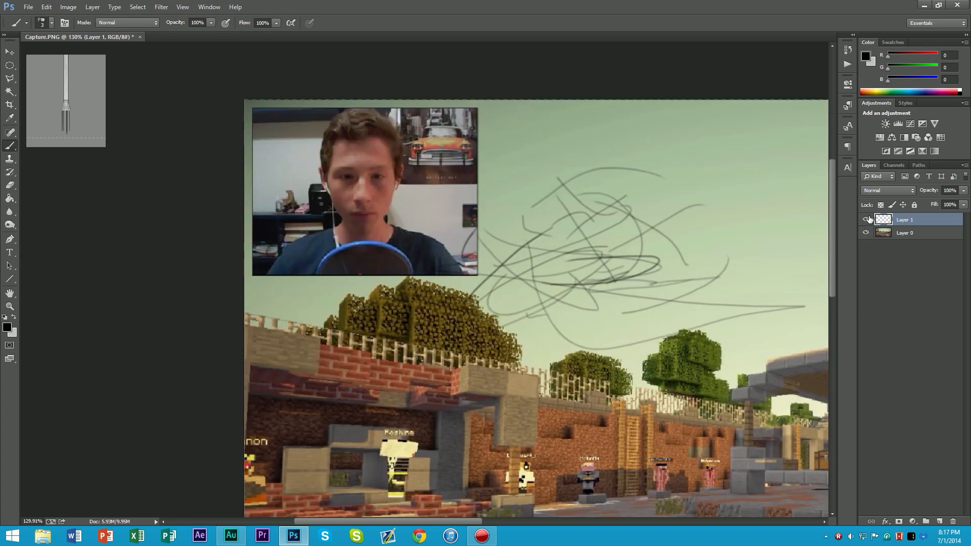
# Select the whole canvas and delete all the scribbles from Layer 1
pyautogui.hotkey('ctrl', 'a')
pyautogui.press('Delete')
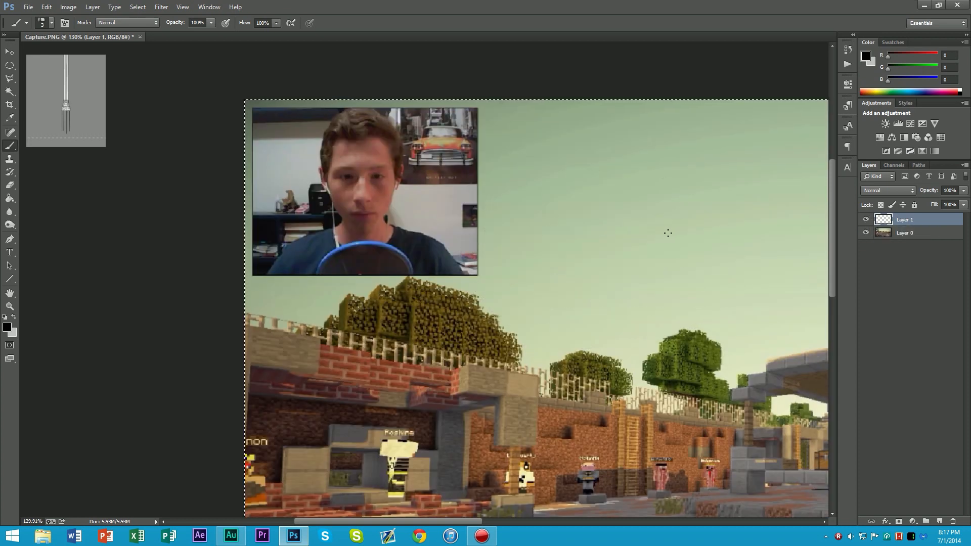
# Clear the selection around the whole canvas
pyautogui.hotkey('ctrl', 'd')
pyautogui.press('m')
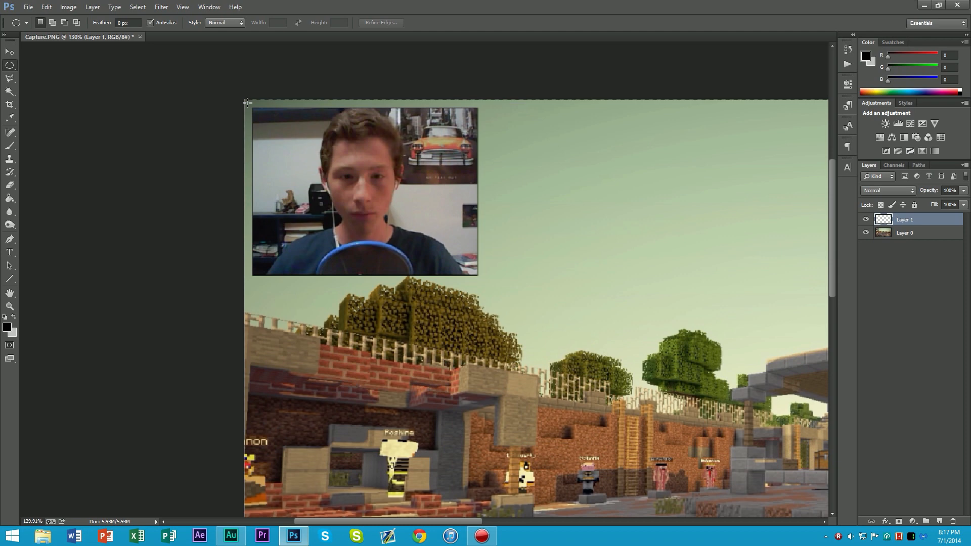
pyautogui.scroll(5, 247, 103)
pyautogui.moveTo(474, 204); pyautogui.dragTo(439, 202)
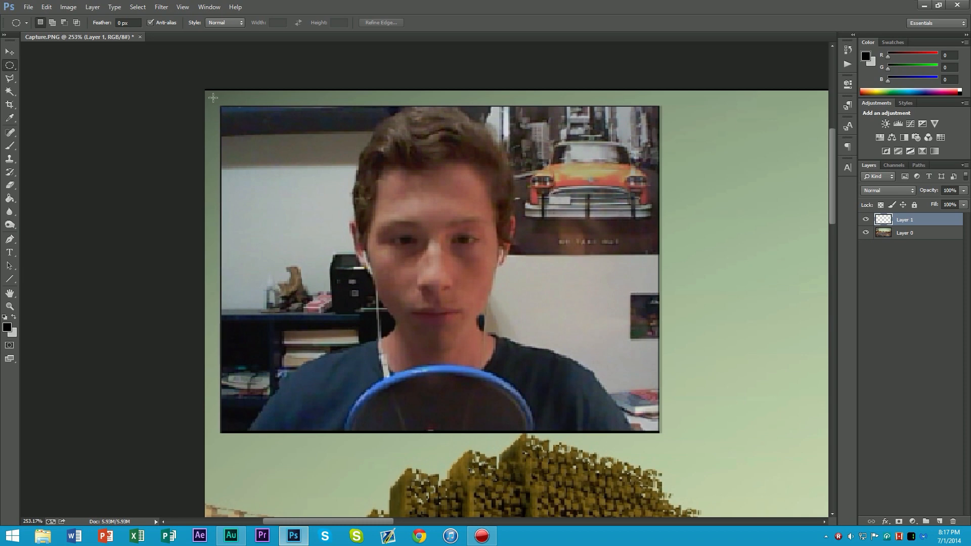
# Select a rectangle slightly larger than the webcam image, using the Rectangular Marquee with a 0 px feather
pyautogui.moveTo(213, 97); pyautogui.dragTo(245, 128)
pyautogui.click(258, 137)
pyautogui.rightClick(14, 66)
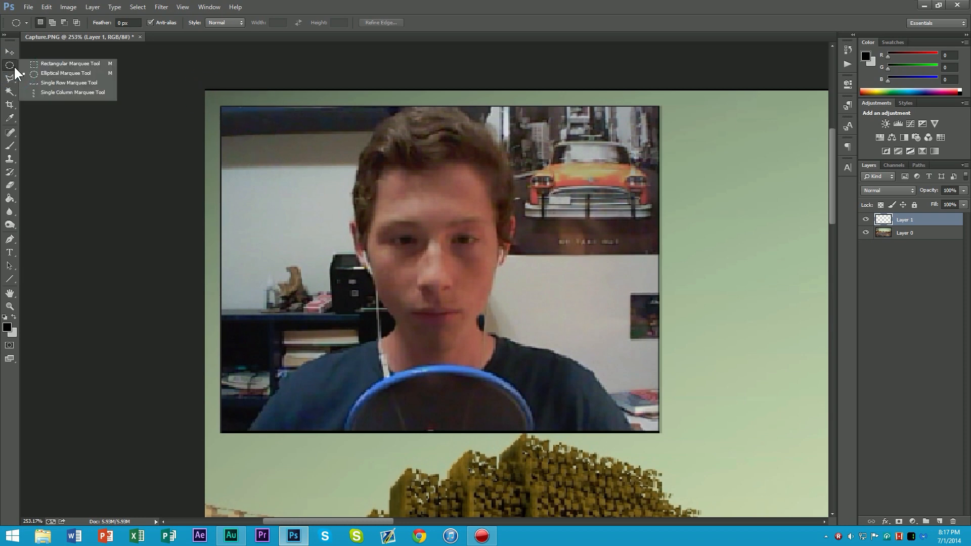
pyautogui.click(38, 64)
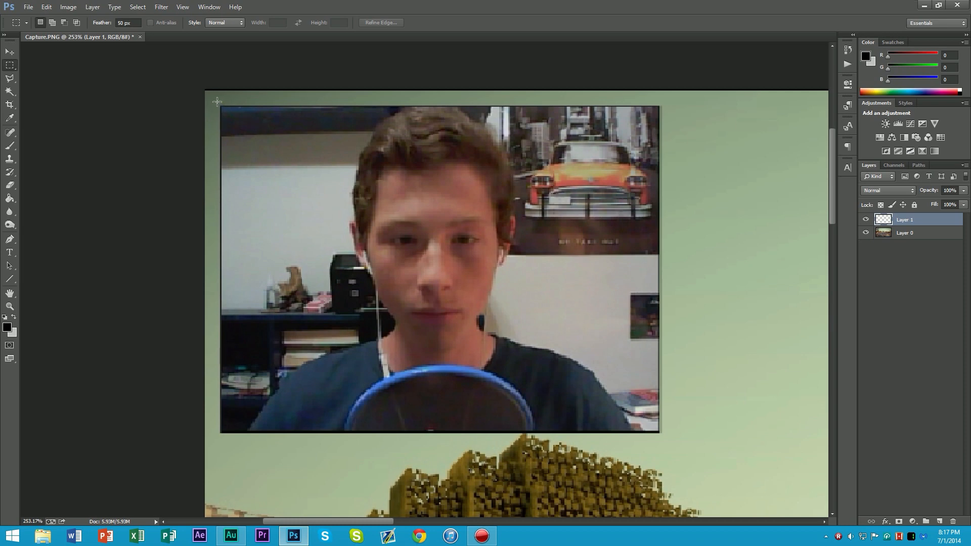
pyautogui.moveTo(212, 97); pyautogui.dragTo(668, 440)
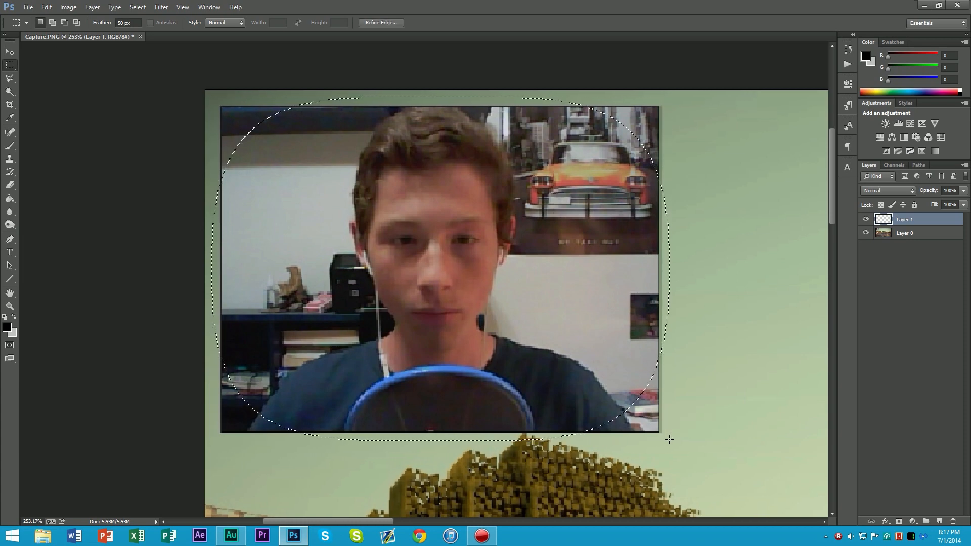
pyautogui.click(138, 23)
pyautogui.hotkey('ctrl', 'd')
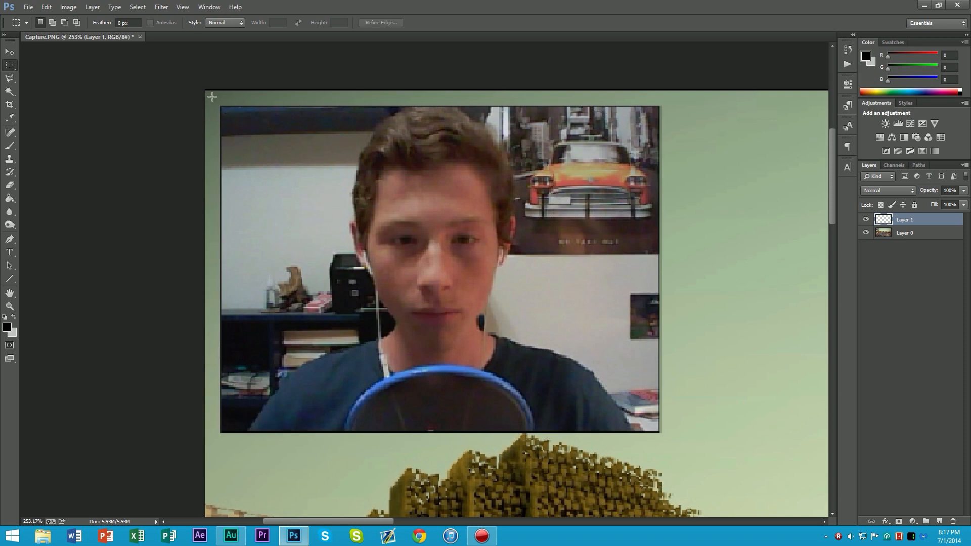
pyautogui.moveTo(211, 97); pyautogui.dragTo(669, 442)
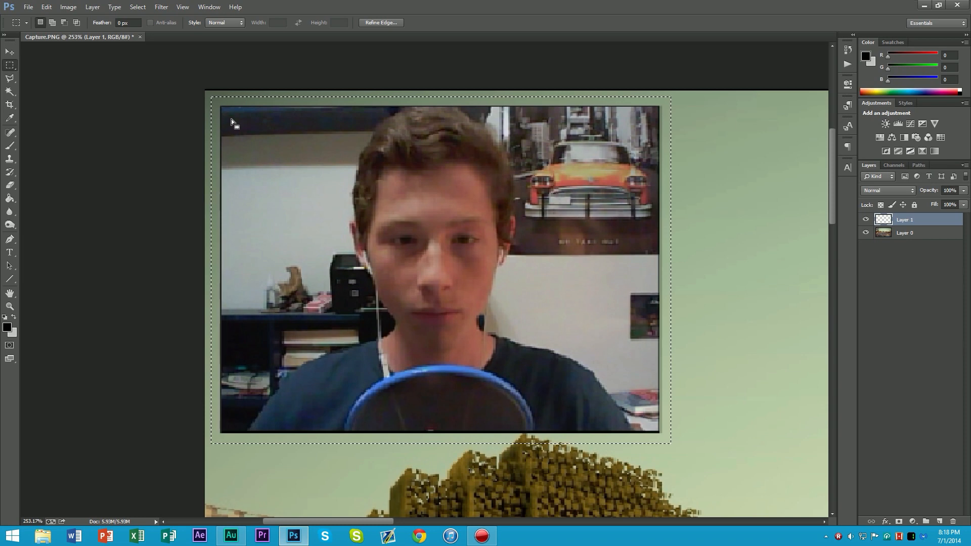
pyautogui.moveTo(231, 117); pyautogui.dragTo(640, 416)
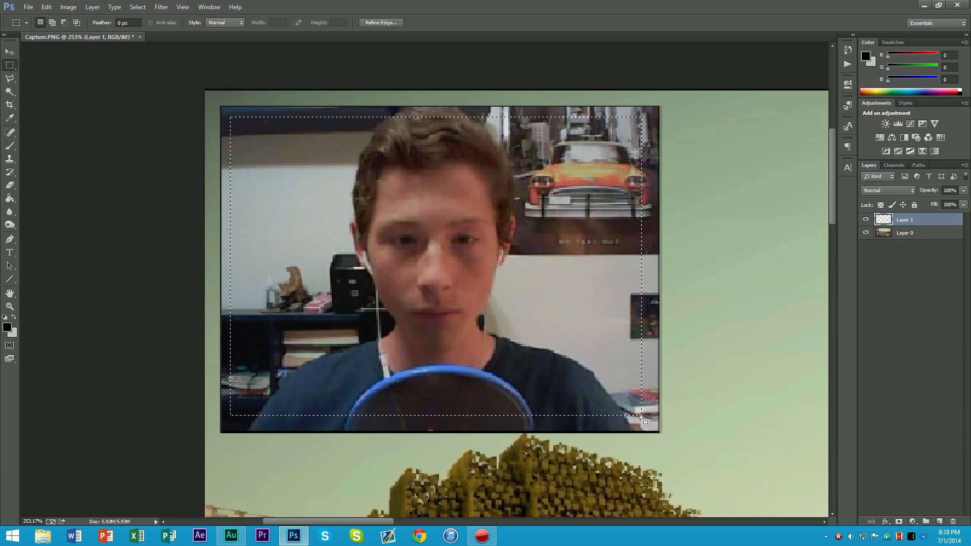
pyautogui.hotkey('ctrl', 'alt', 'z')
pyautogui.hotkey('ctrl', 'alt', 'z')
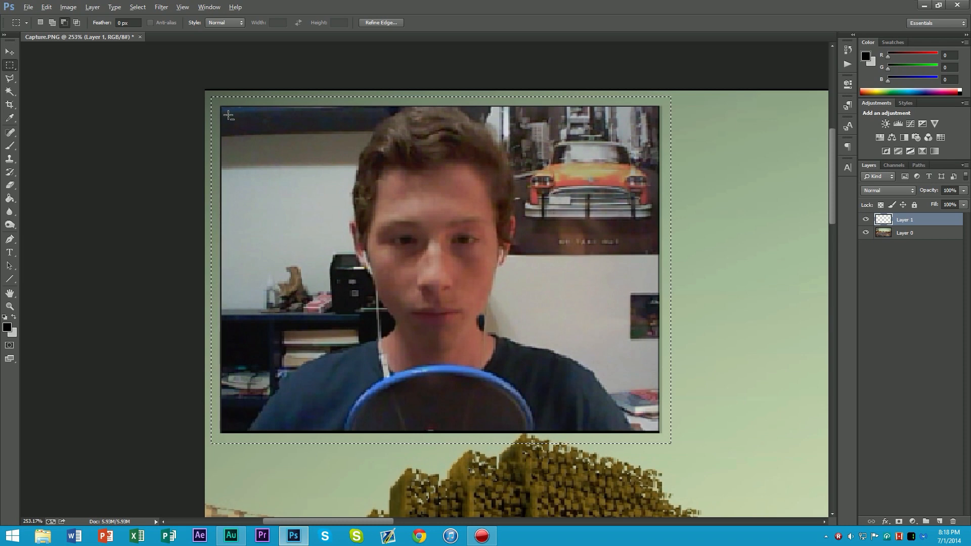
# Subtract a rectangle slightly smaller than the webcam image from the selection, leaving a thin frame along the webcam's edges
pyautogui.moveTo(228, 115); pyautogui.dragTo(652, 423)
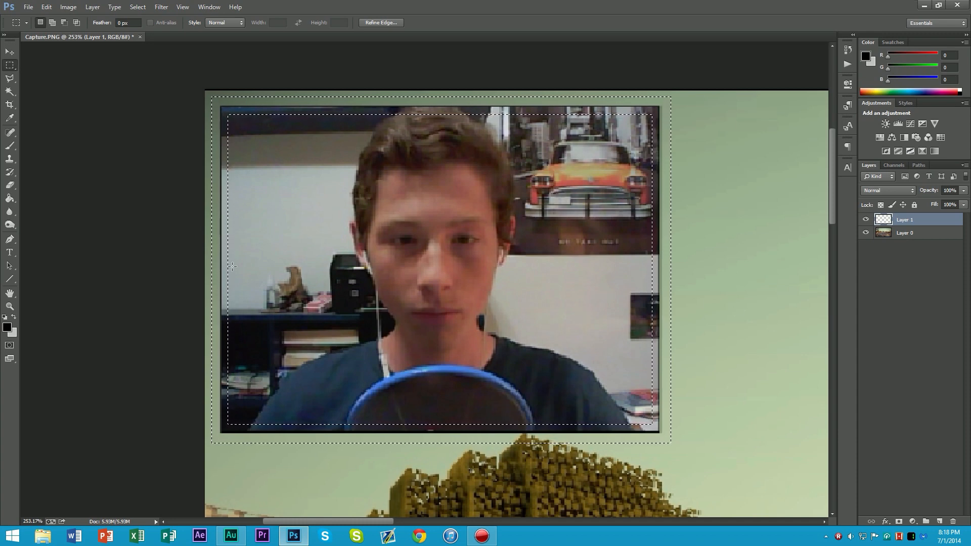
# Set the foreground color to orange, hex ff6600
pyautogui.click(7, 329)
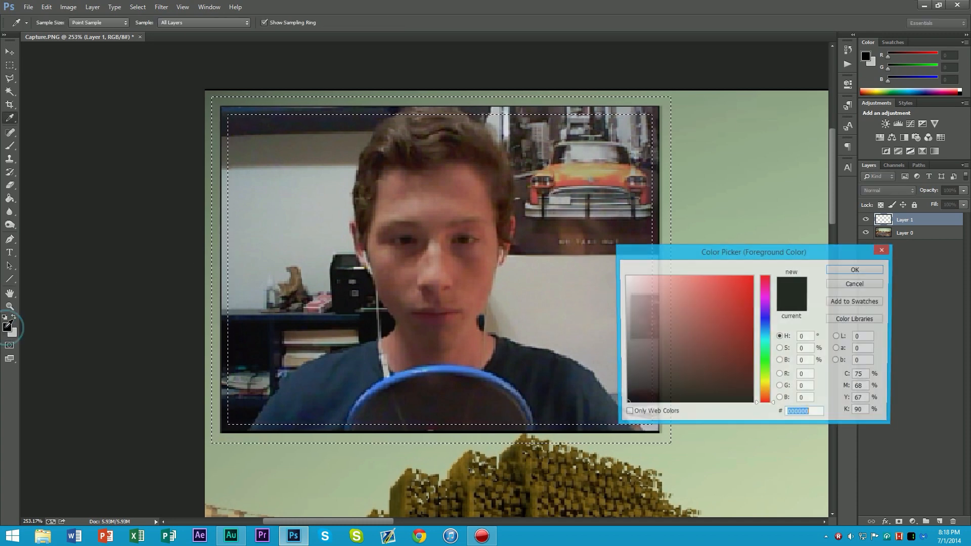
pyautogui.moveTo(769, 359); pyautogui.dragTo(767, 395)
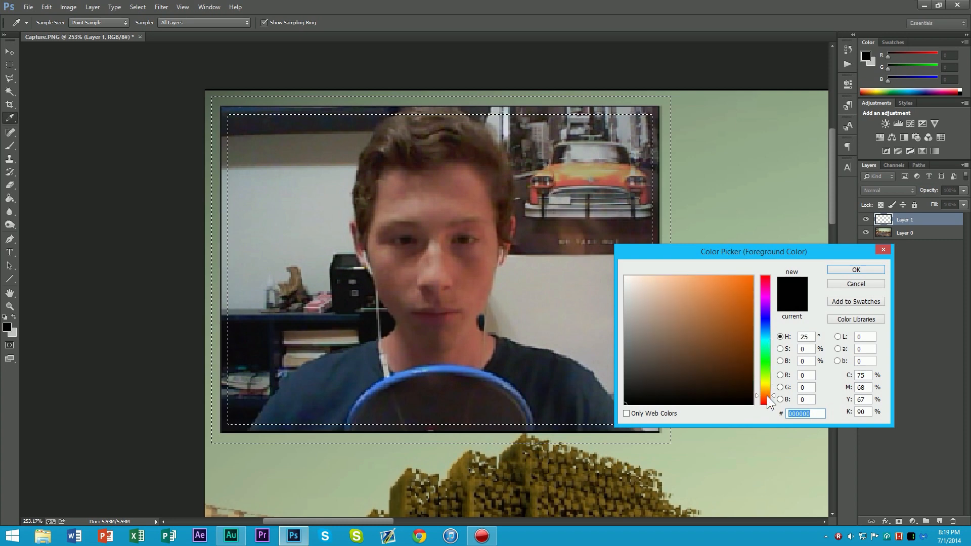
pyautogui.write('ff6600')
pyautogui.click(853, 269)
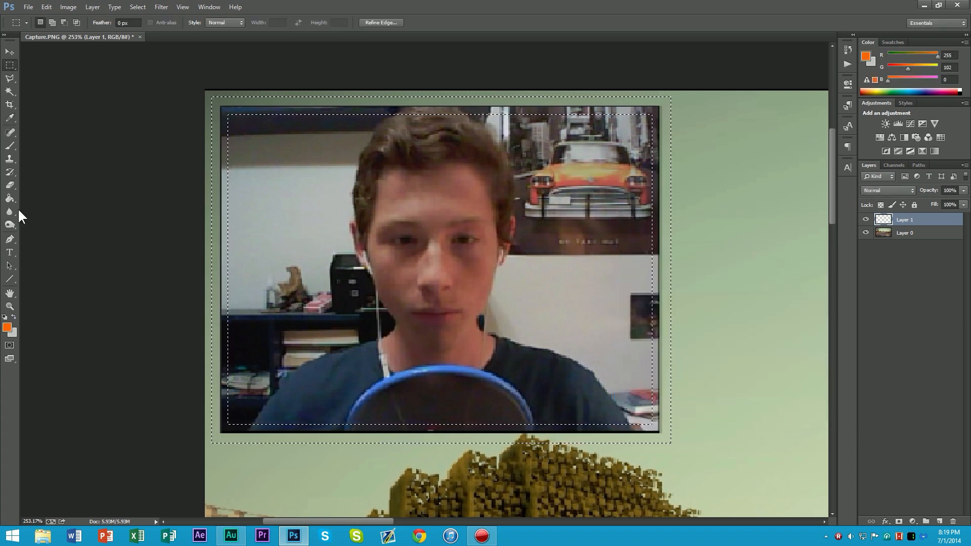
# Fill the selected frame around the webcam with the orange foreground color using the Paint Bucket, and deselect it
pyautogui.click(8, 198)
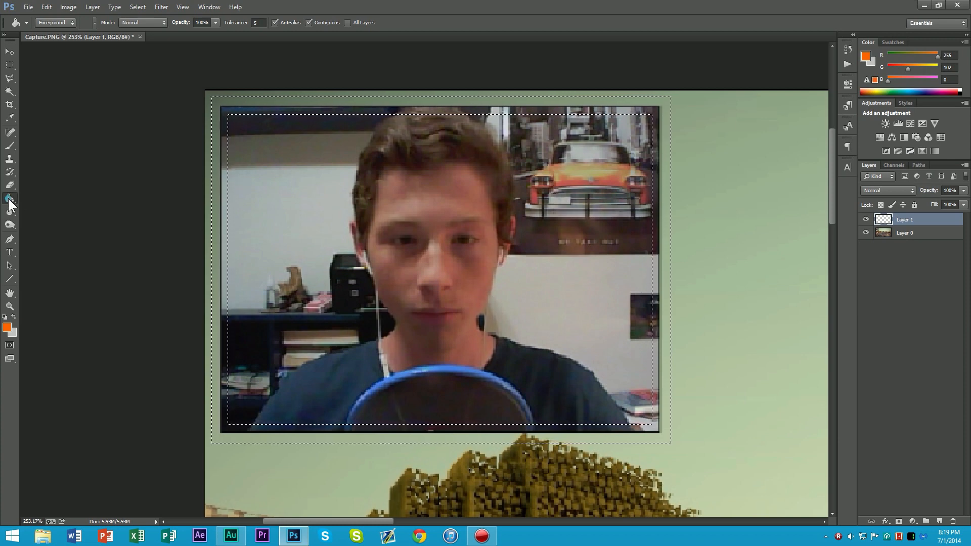
pyautogui.rightClick(8, 198)
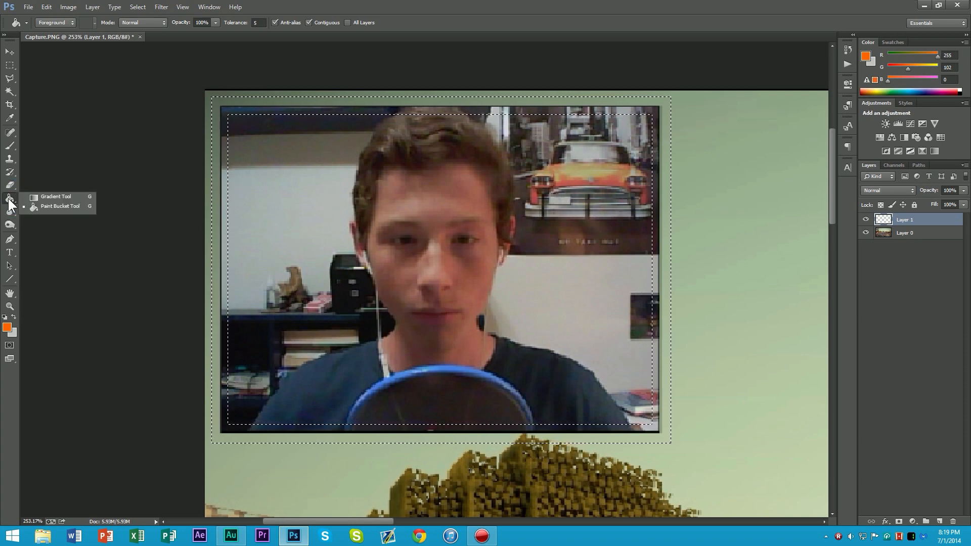
pyautogui.click(57, 206)
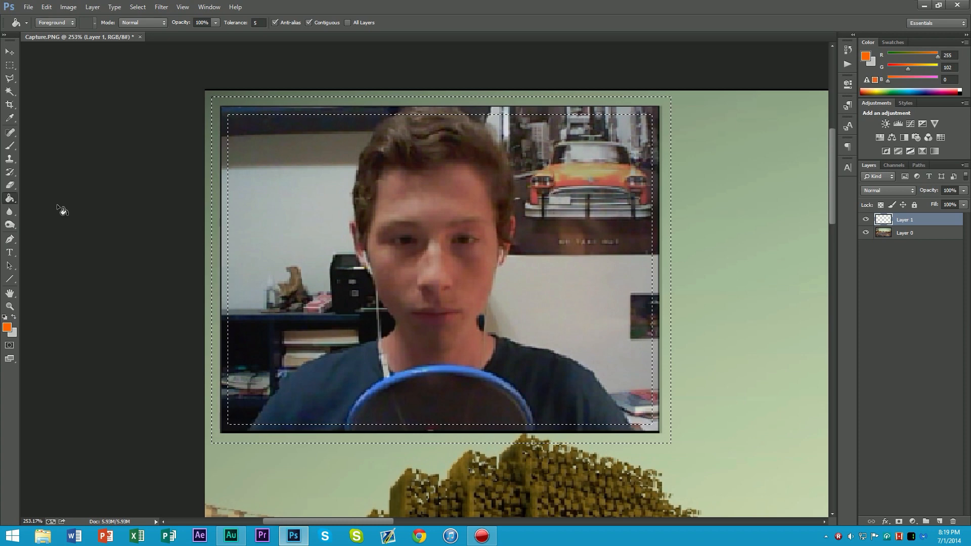
pyautogui.click(218, 165)
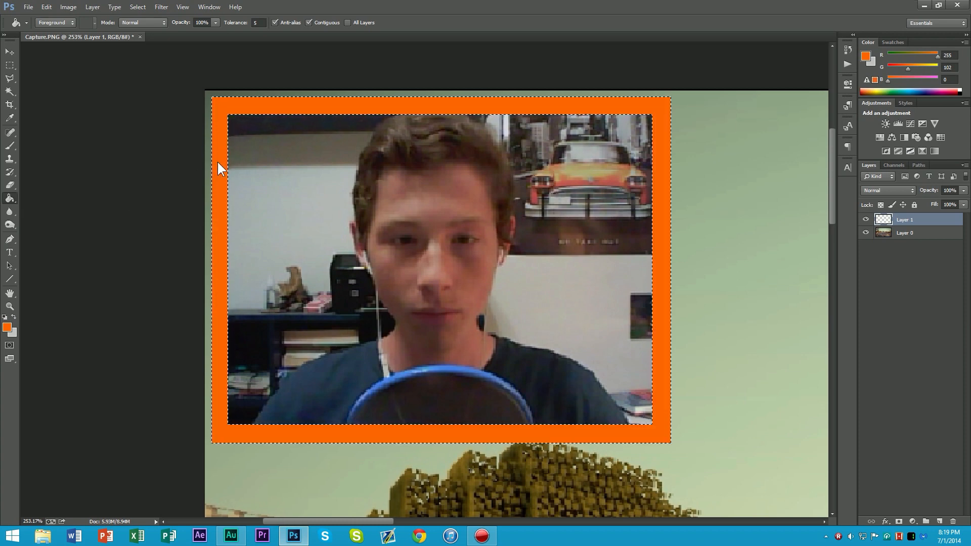
pyautogui.press('m')
pyautogui.click(364, 307)
# Rename Layer 1 as Border
pyautogui.scroll(-5, 354, 292)
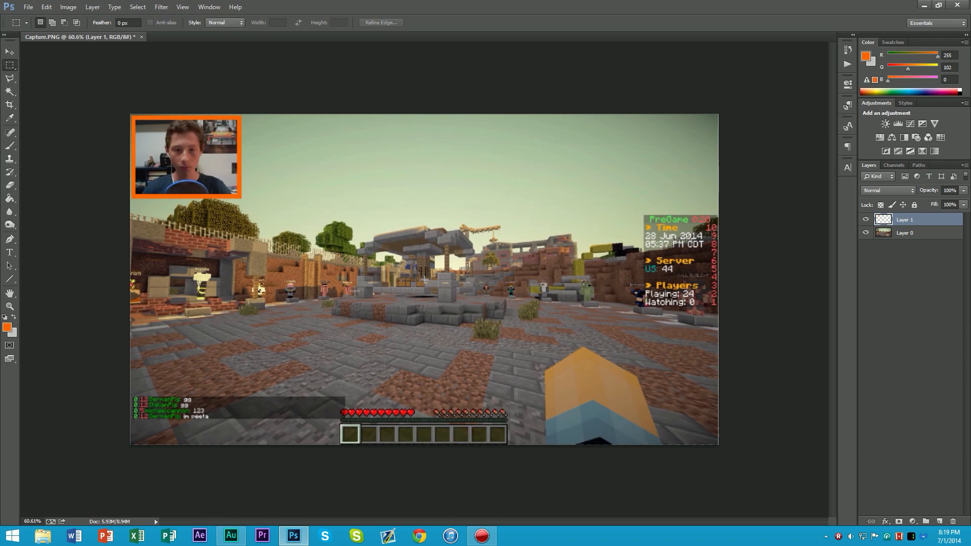
pyautogui.scroll(10, 106, 129)
pyautogui.moveTo(230, 162); pyautogui.dragTo(511, 331)
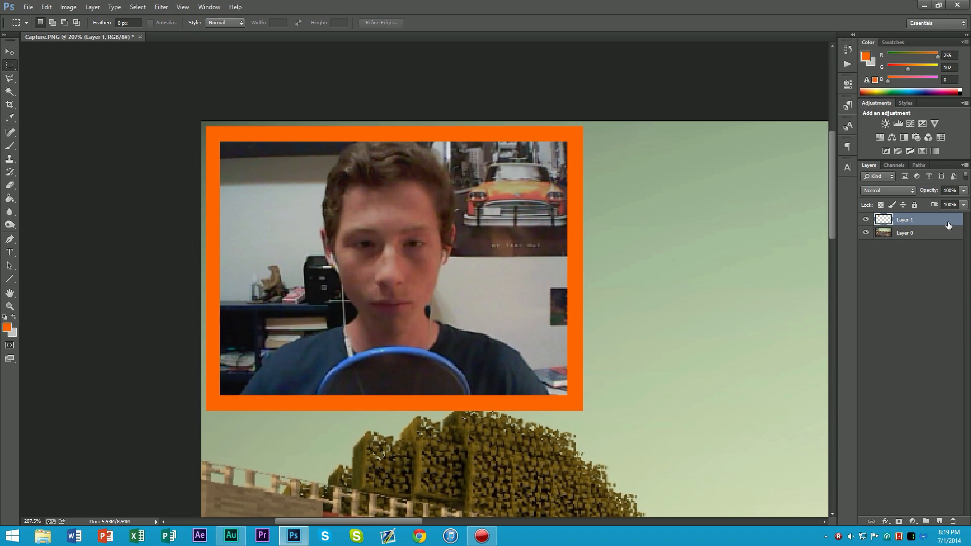
pyautogui.doubleClick(905, 220)
pyautogui.write('Border')
pyautogui.press('Return')
# Toggle the visibility of the Border layer and of Layer 0 to examine the frame and the screenshot separately
pyautogui.click(865, 220)
pyautogui.click(865, 220)
pyautogui.click(865, 220)
pyautogui.click(866, 220)
pyautogui.click(865, 220)
pyautogui.click(866, 221)
pyautogui.click(866, 221)
pyautogui.click(866, 220)
pyautogui.click(865, 220)
pyautogui.click(865, 220)
pyautogui.click(866, 233)
pyautogui.click(866, 233)
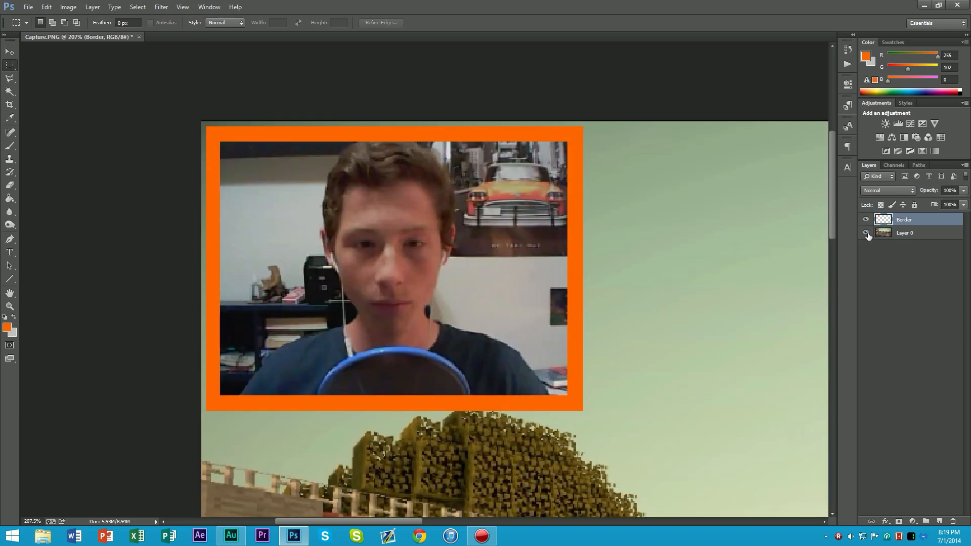
# Add a Drop Shadow to the Border layer with 89% opacity and a smaller shadow size
pyautogui.doubleClick(946, 223)
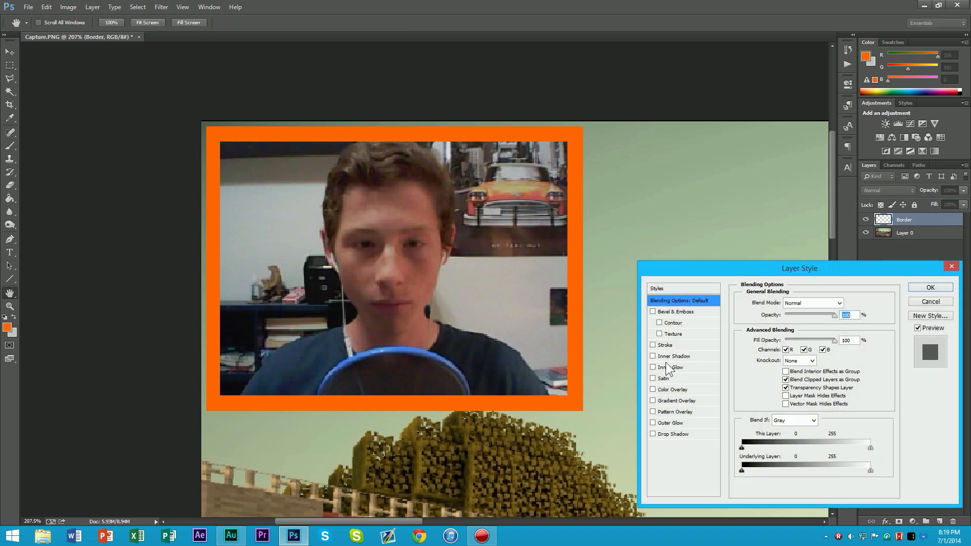
pyautogui.click(674, 433)
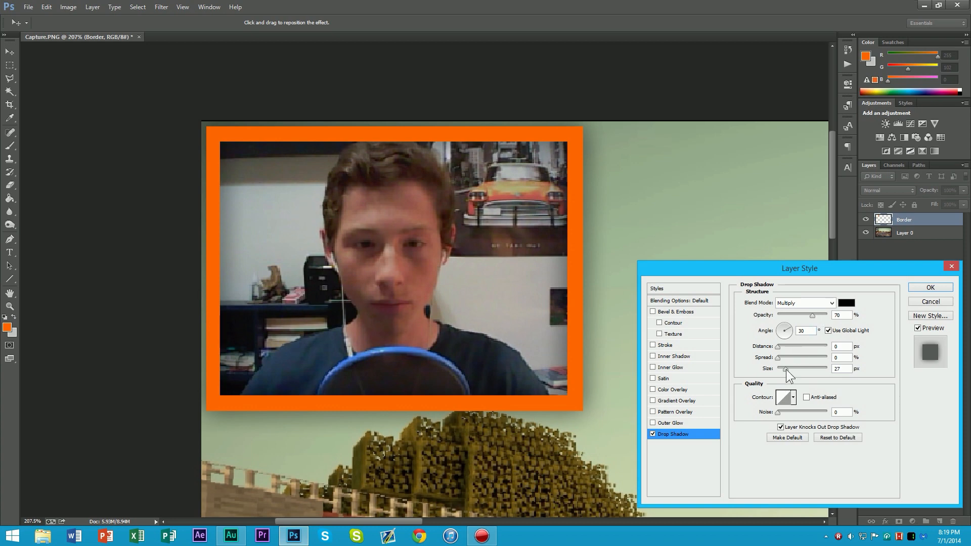
pyautogui.moveTo(785, 369); pyautogui.dragTo(781, 370)
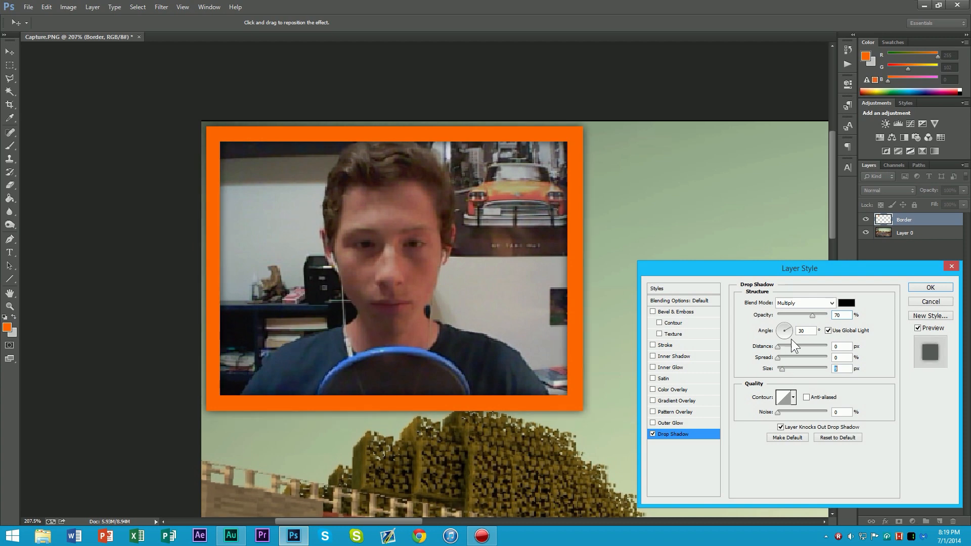
pyautogui.moveTo(812, 314); pyautogui.dragTo(821, 315)
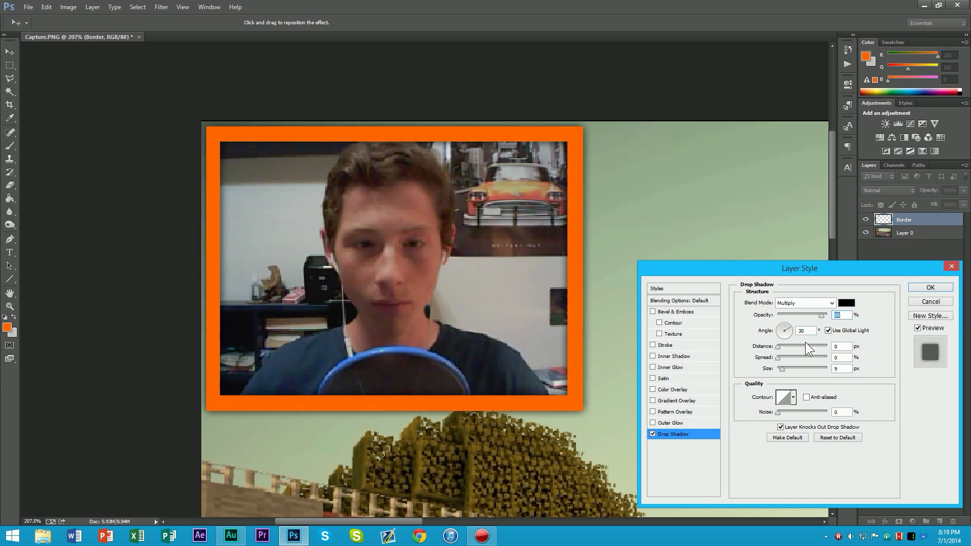
pyautogui.moveTo(783, 367); pyautogui.dragTo(783, 370)
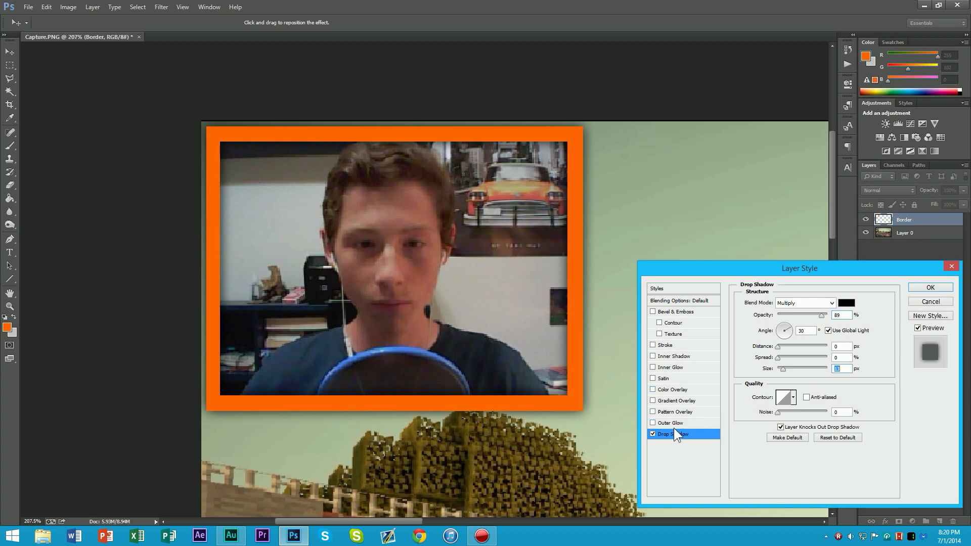
# Add an Inner Glow to the Border layer with a size of 9 px and about 43% opacity
pyautogui.click(680, 369)
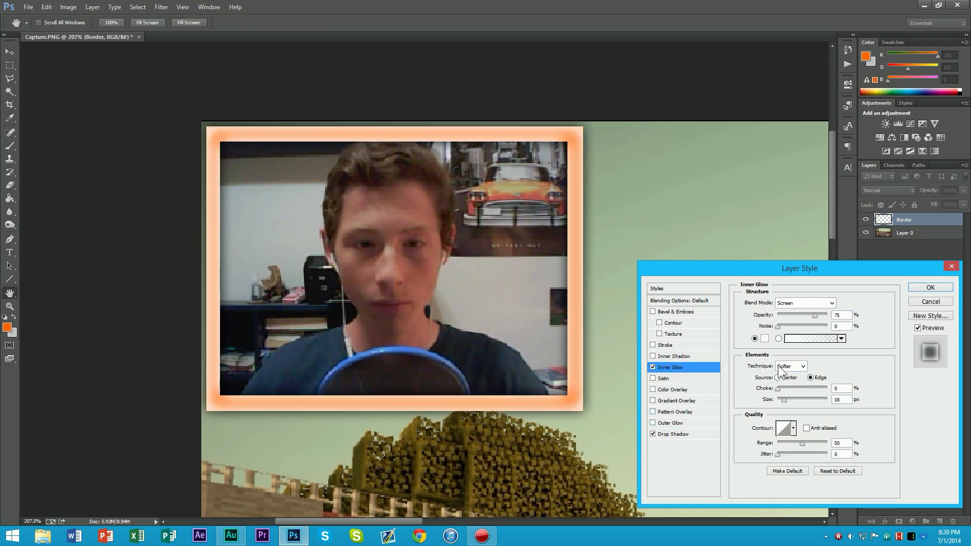
pyautogui.moveTo(784, 399); pyautogui.dragTo(783, 399)
pyautogui.moveTo(814, 314); pyautogui.dragTo(798, 316)
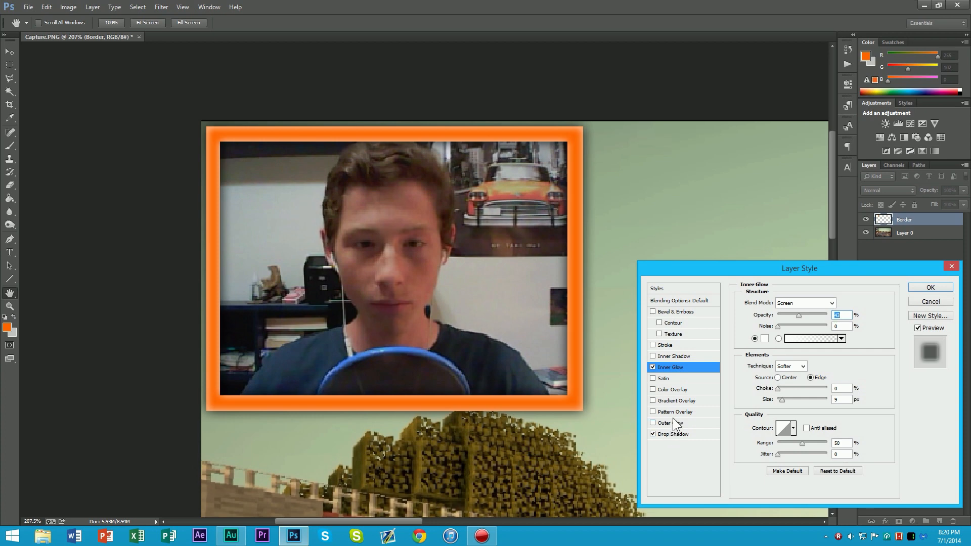
# Add a black-to-white Gradient Overlay to the Border layer with 10% scale and about 21% opacity, and apply the layer styles
pyautogui.click(680, 402)
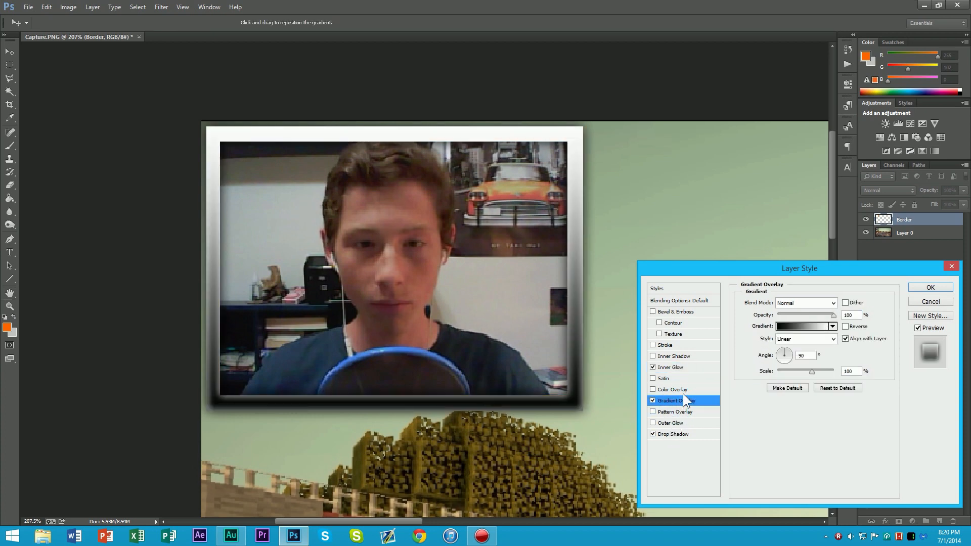
pyautogui.moveTo(811, 369); pyautogui.dragTo(737, 371)
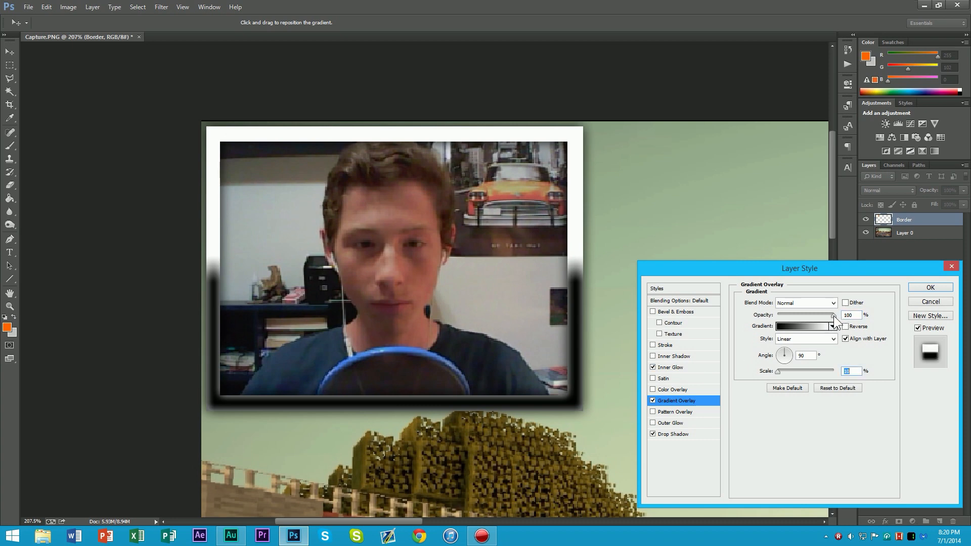
pyautogui.moveTo(833, 315); pyautogui.dragTo(787, 315)
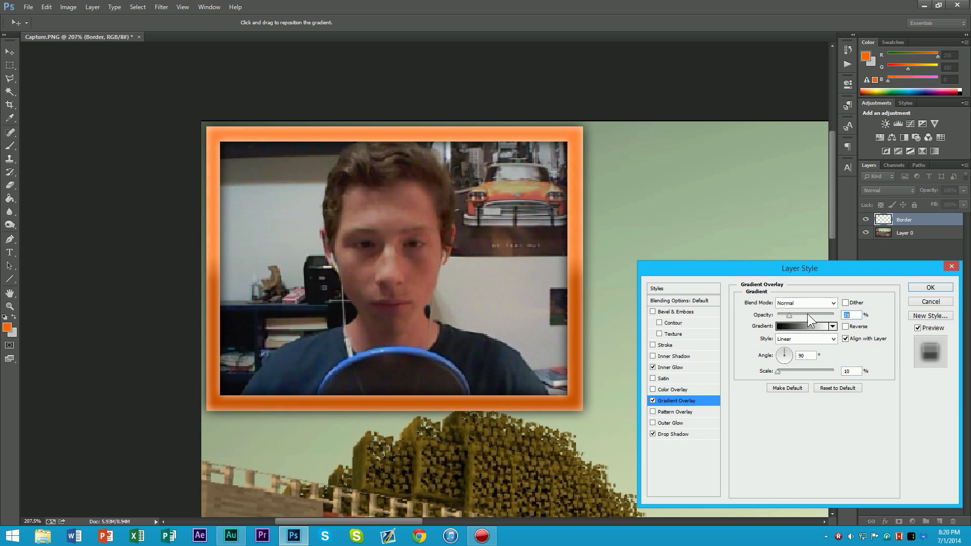
pyautogui.click(930, 288)
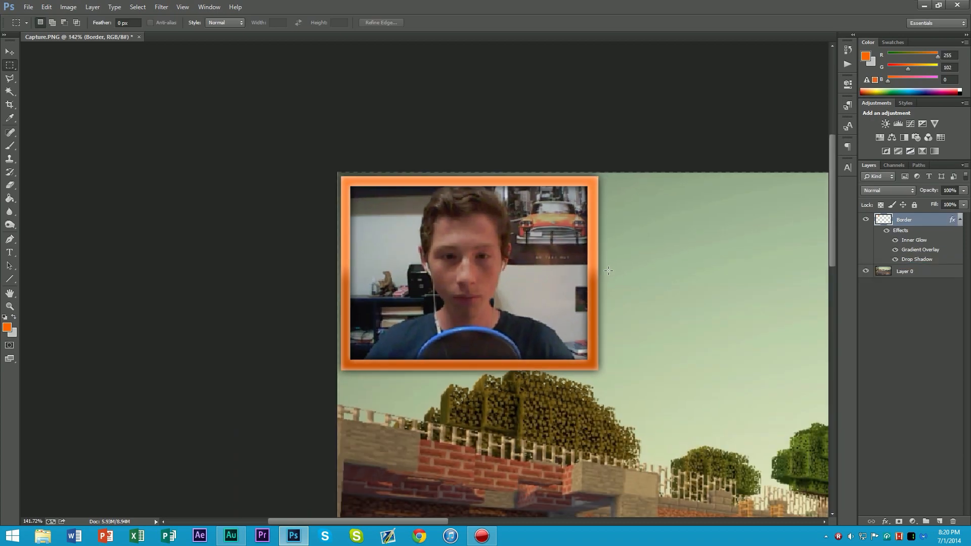
pyautogui.scroll(-9, 609, 271)
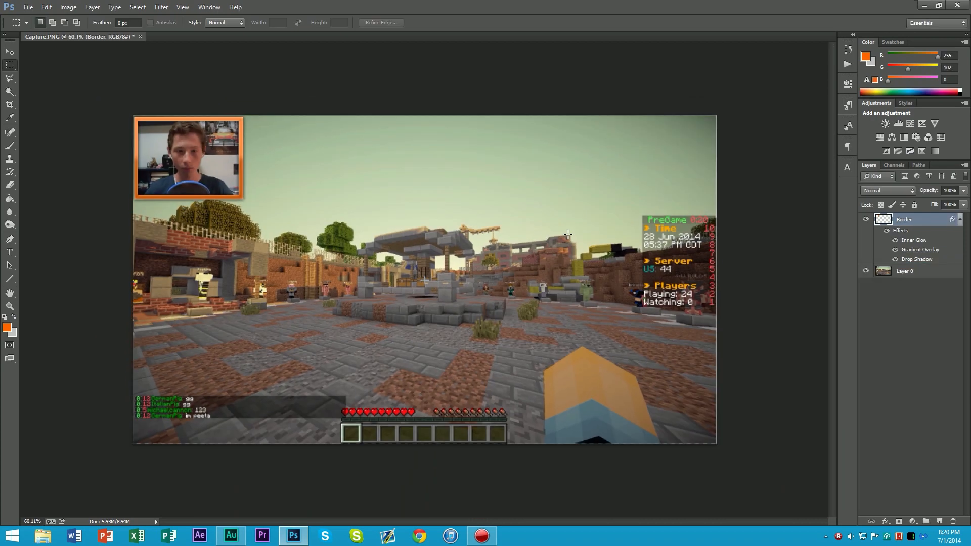
pyautogui.scroll(3, 445, 198)
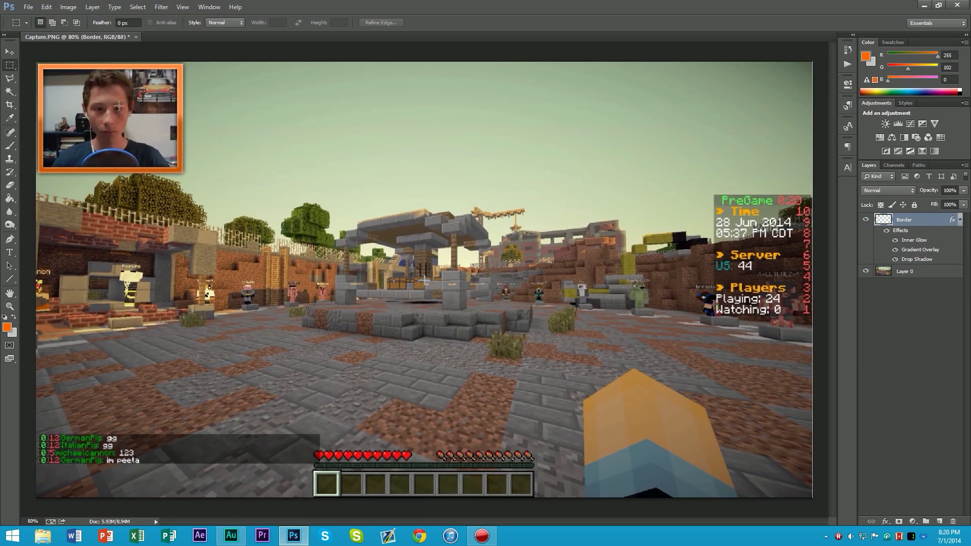
pyautogui.scroll(5, 115, 119)
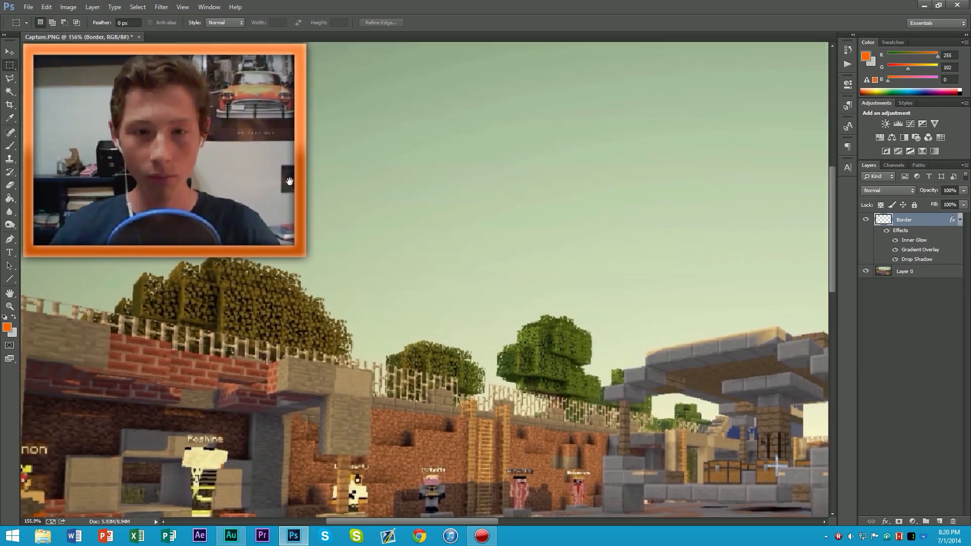
pyautogui.moveTo(282, 185); pyautogui.dragTo(499, 326)
pyautogui.scroll(3, 499, 323)
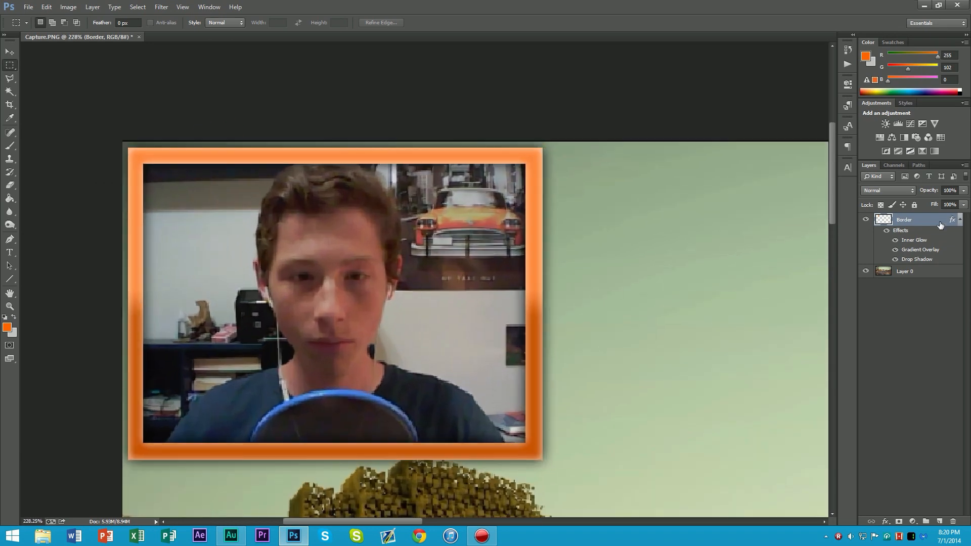
# Set the Border layer's Inner Glow to a size of 6 px and about 50% opacity, and apply the layer style
pyautogui.doubleClick(940, 225)
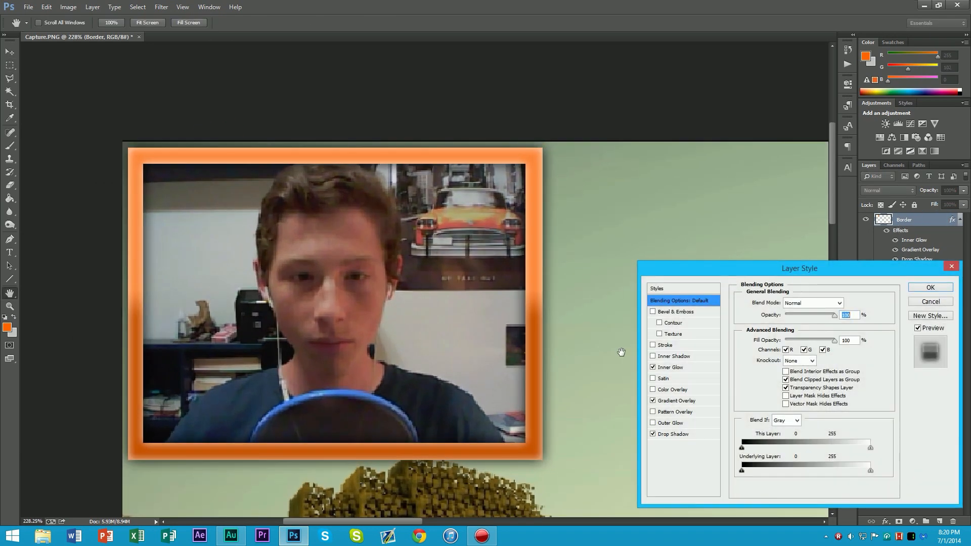
pyautogui.click(687, 367)
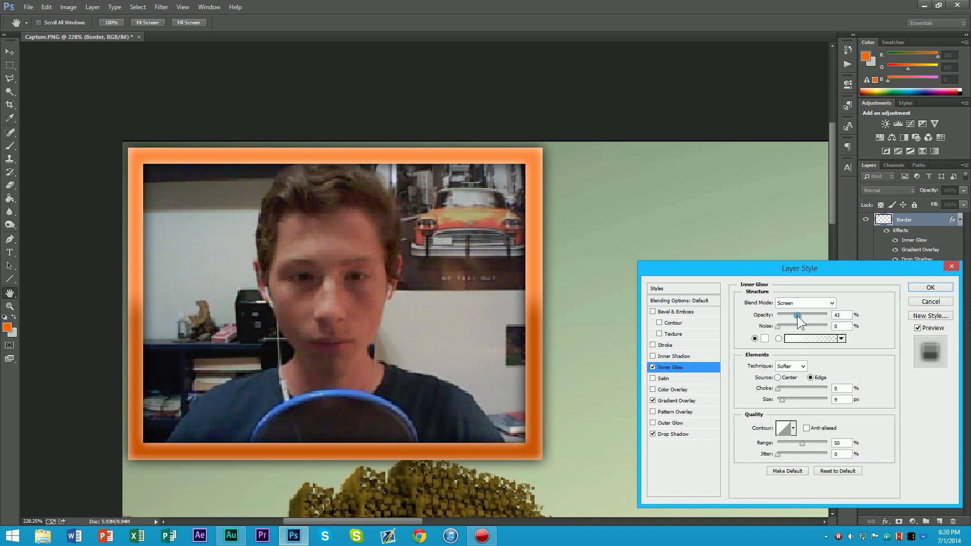
pyautogui.moveTo(803, 315)
pyautogui.mouseDown()
pyautogui.moveTo(781, 316)
pyautogui.moveTo(788, 317)
pyautogui.mouseUp()
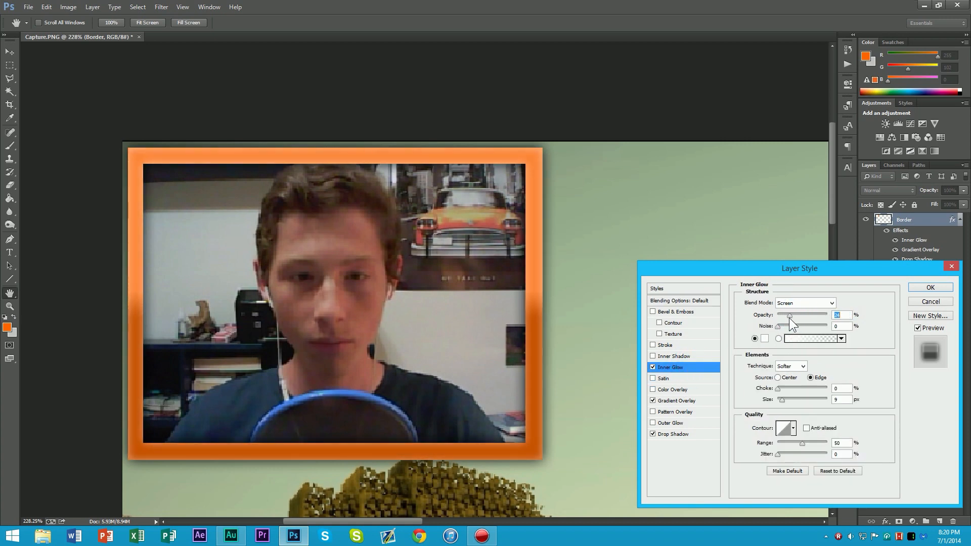
pyautogui.moveTo(782, 400); pyautogui.dragTo(780, 400)
pyautogui.moveTo(791, 316); pyautogui.dragTo(806, 319)
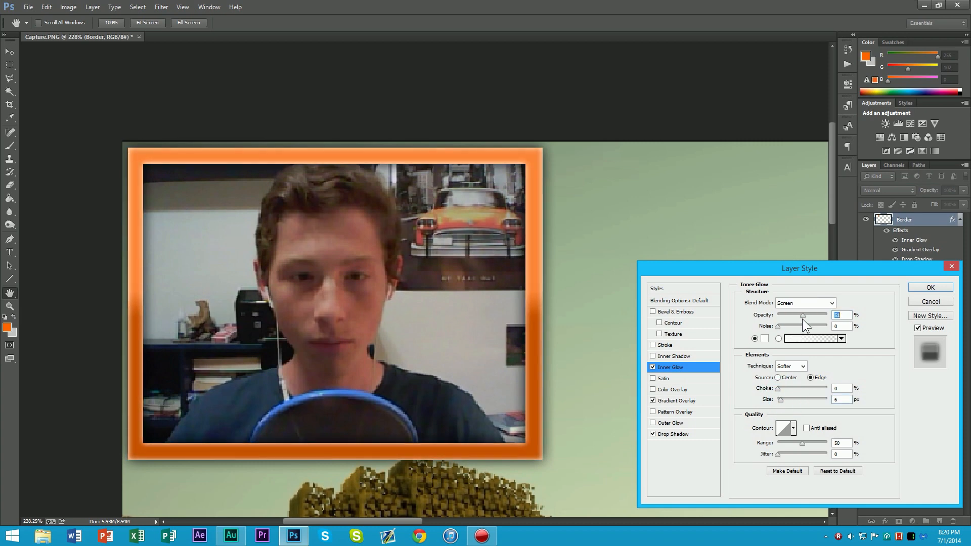
pyautogui.click(923, 289)
# Examine the styled webcam border against the whole gameplay screenshot and up close
pyautogui.scroll(-6, 583, 281)
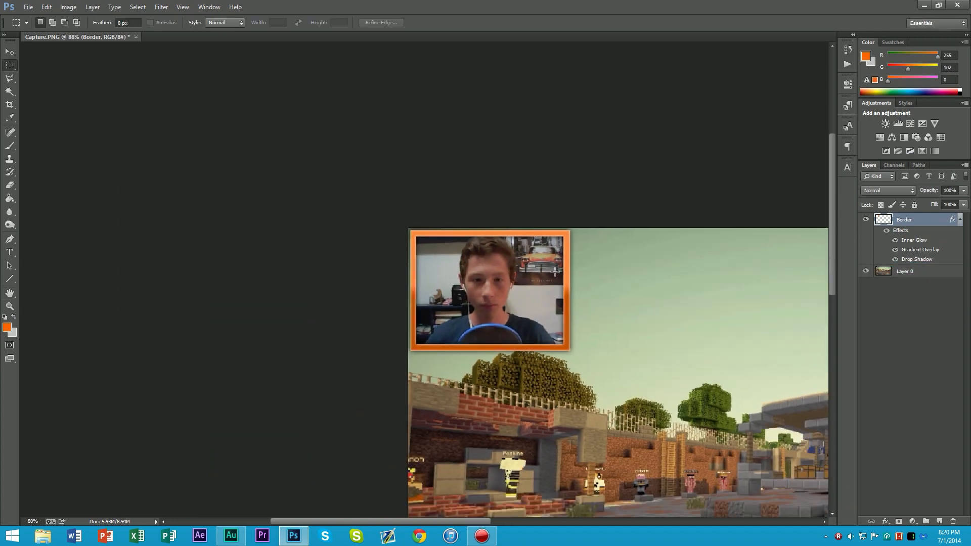
pyautogui.scroll(-2, 555, 272)
pyautogui.scroll(2, 413, 206)
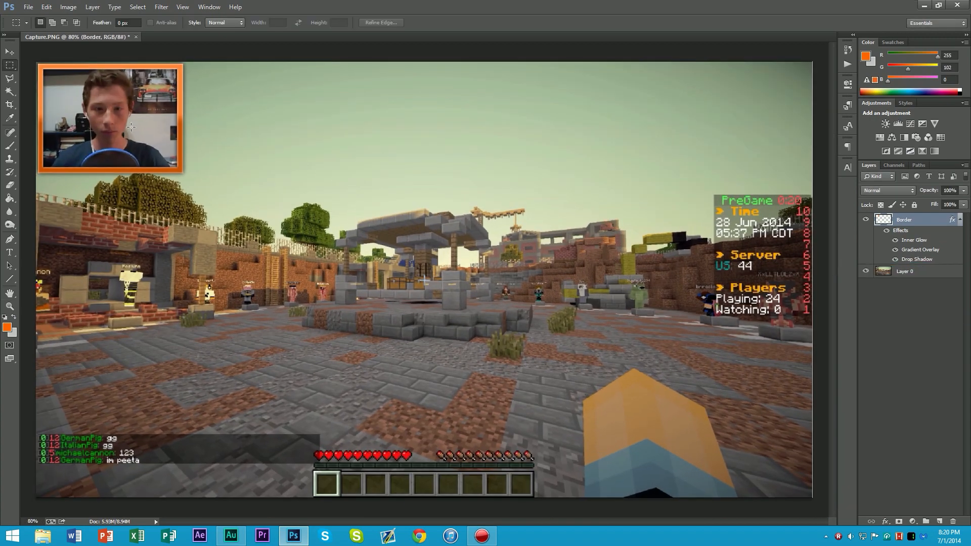
pyautogui.scroll(8, 111, 129)
pyautogui.moveTo(175, 129); pyautogui.dragTo(479, 312)
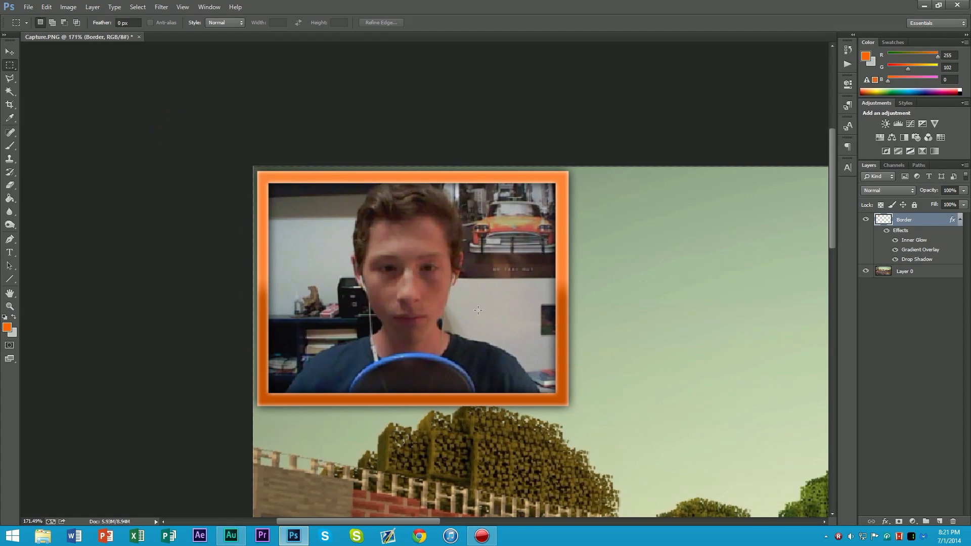
pyautogui.scroll(2, 493, 292)
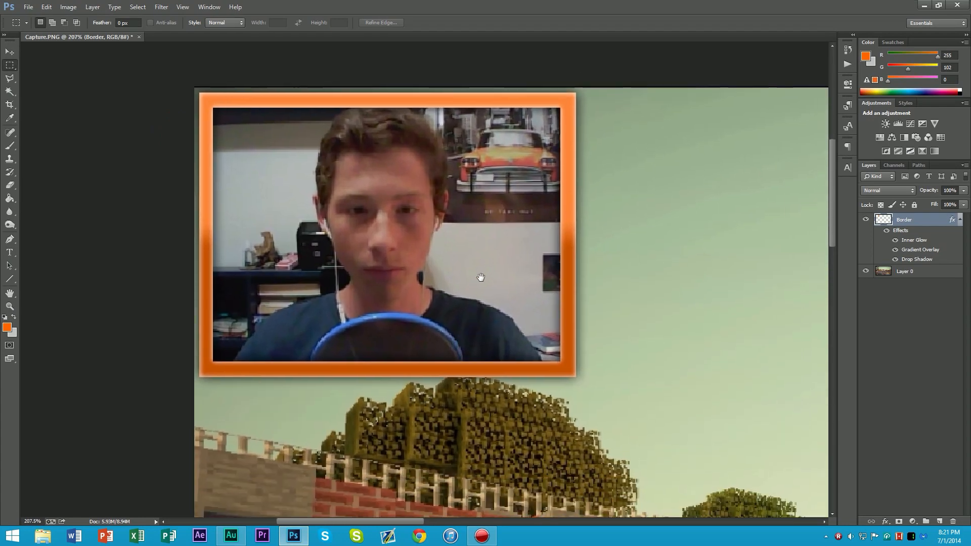
pyautogui.scroll(1, 483, 292)
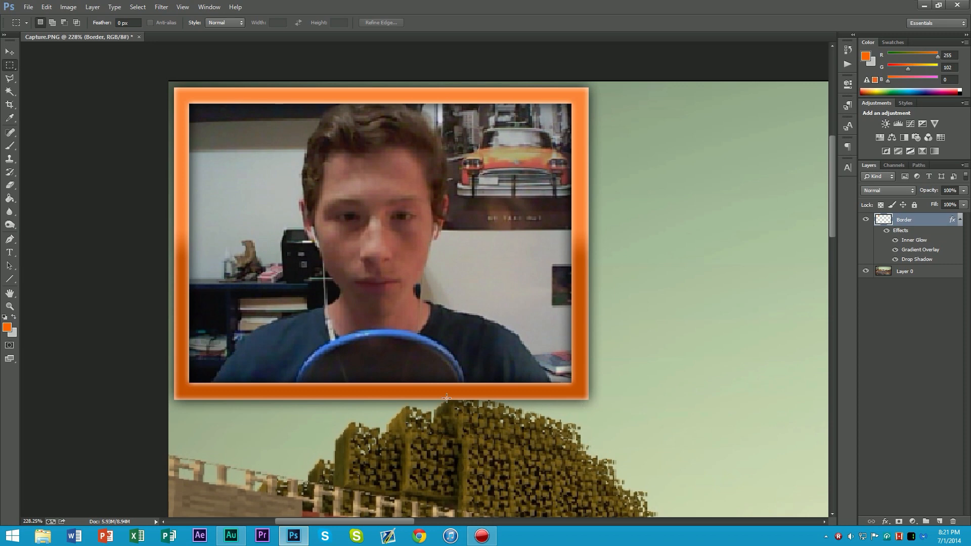
# Add a new layer above the Border layer and rename it Text
pyautogui.moveTo(575, 312); pyautogui.dragTo(548, 216)
pyautogui.click(940, 521)
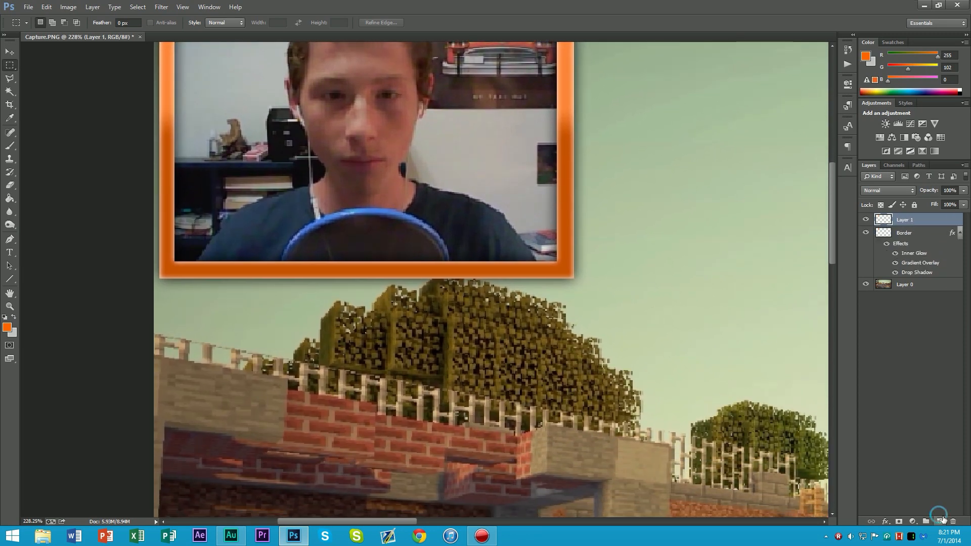
pyautogui.press('t')
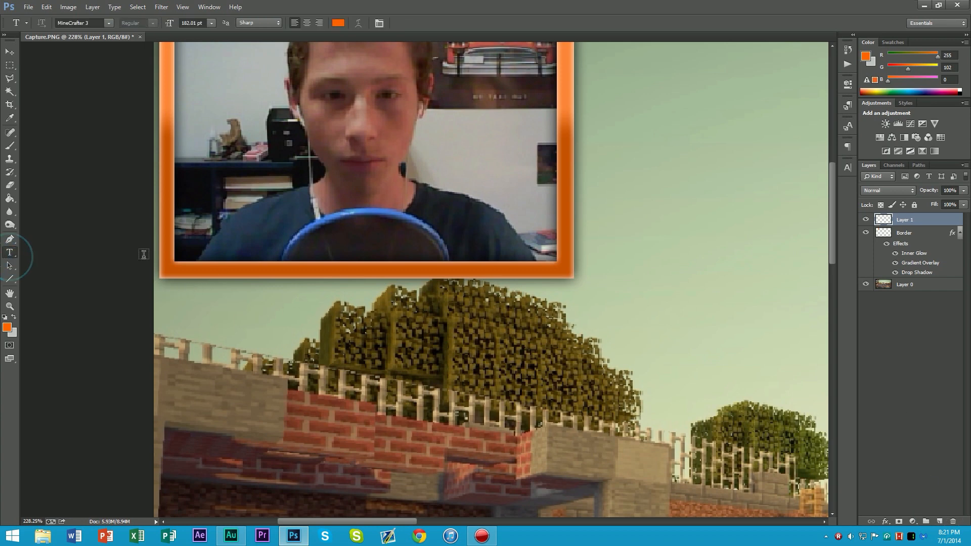
pyautogui.doubleClick(905, 221)
pyautogui.write('Text')
pyautogui.press('Return')
# Add the text THEGUYORDIE at 30 pt in the MineCrafter 3 font near the border's lower edge
pyautogui.click(258, 291)
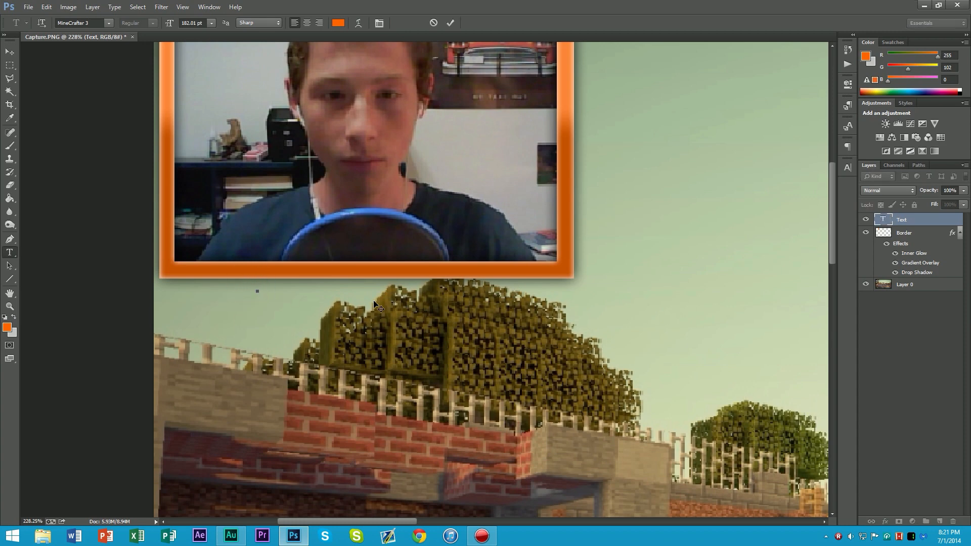
pyautogui.doubleClick(186, 20)
pyautogui.write('30')
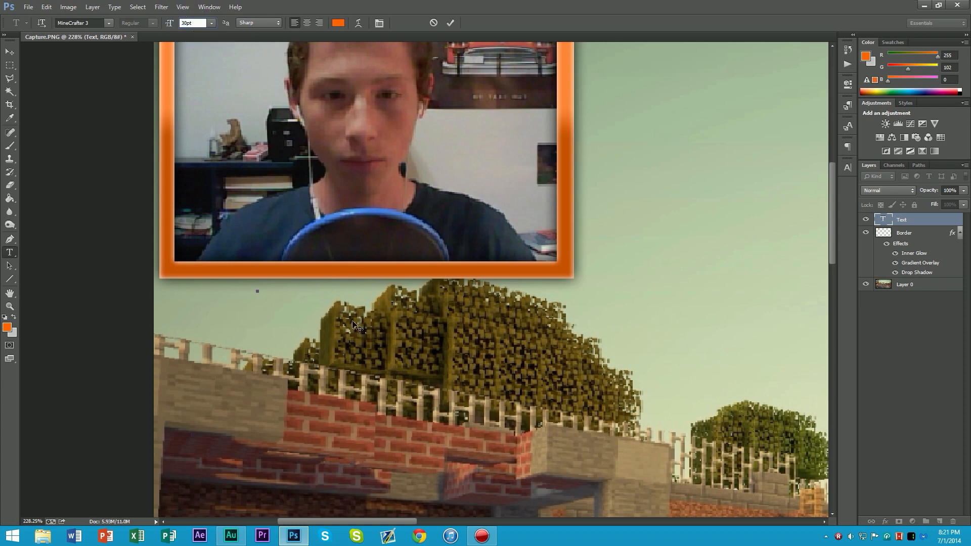
pyautogui.press('Return')
pyautogui.write('THEGUY')
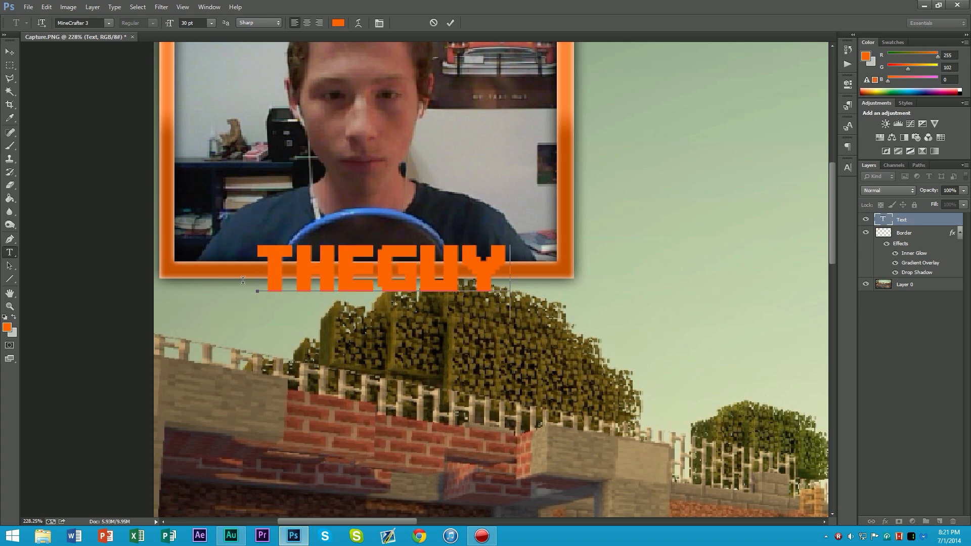
pyautogui.write('ORDIE')
# Resize the THEGUYORDIE text to 28 pt and line it up with the border's width along its lower edge
pyautogui.moveTo(524, 345); pyautogui.dragTo(427, 359)
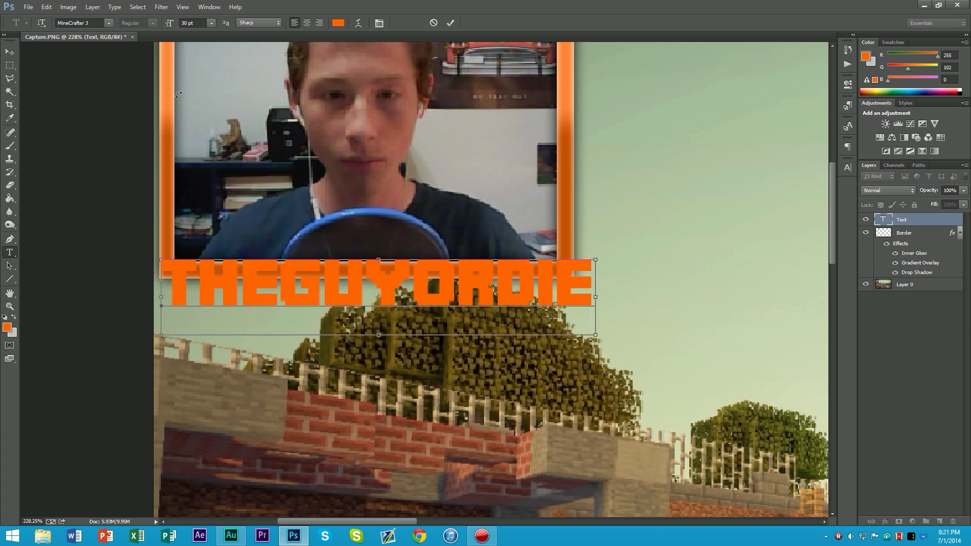
pyautogui.hotkey('ctrl', 'a')
pyautogui.moveTo(172, 24); pyautogui.dragTo(169, 24)
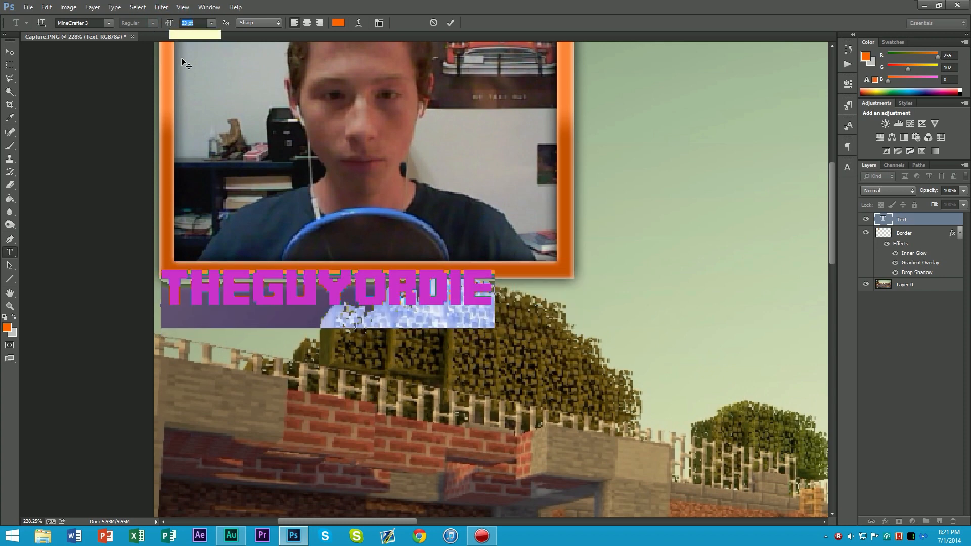
pyautogui.moveTo(292, 365); pyautogui.dragTo(331, 369)
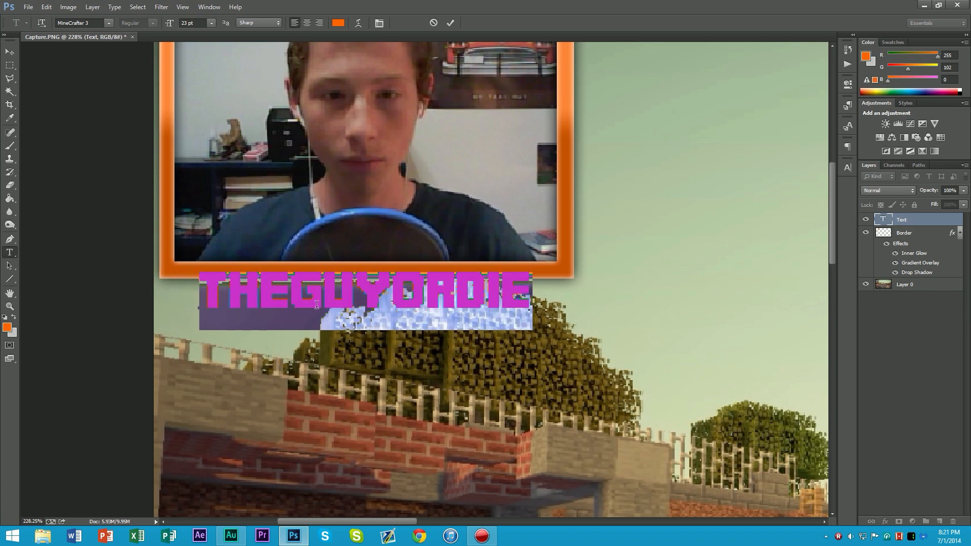
pyautogui.moveTo(170, 23); pyautogui.dragTo(171, 24)
pyautogui.moveTo(379, 411); pyautogui.dragTo(344, 416)
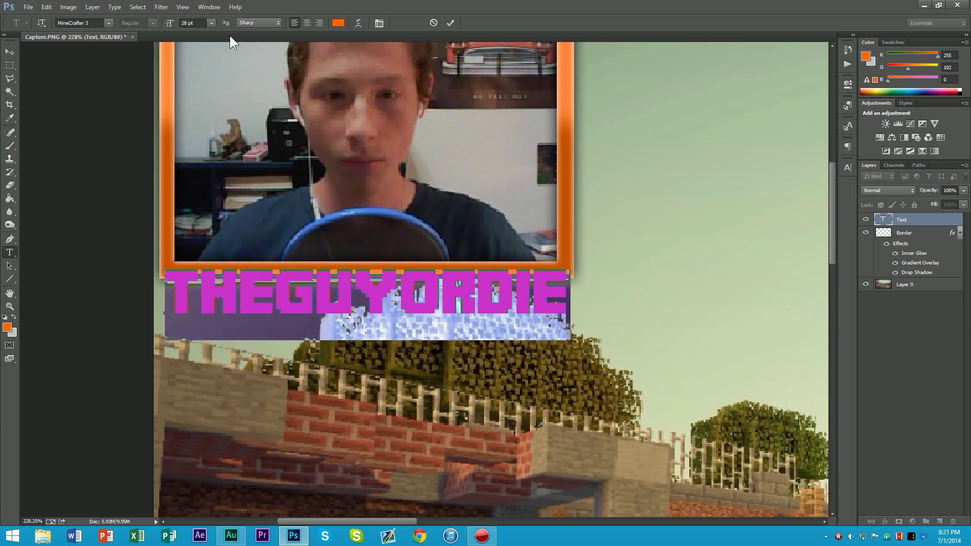
# Change the colour of the THEGUYORDIE text to white (ffffff)
pyautogui.click(339, 24)
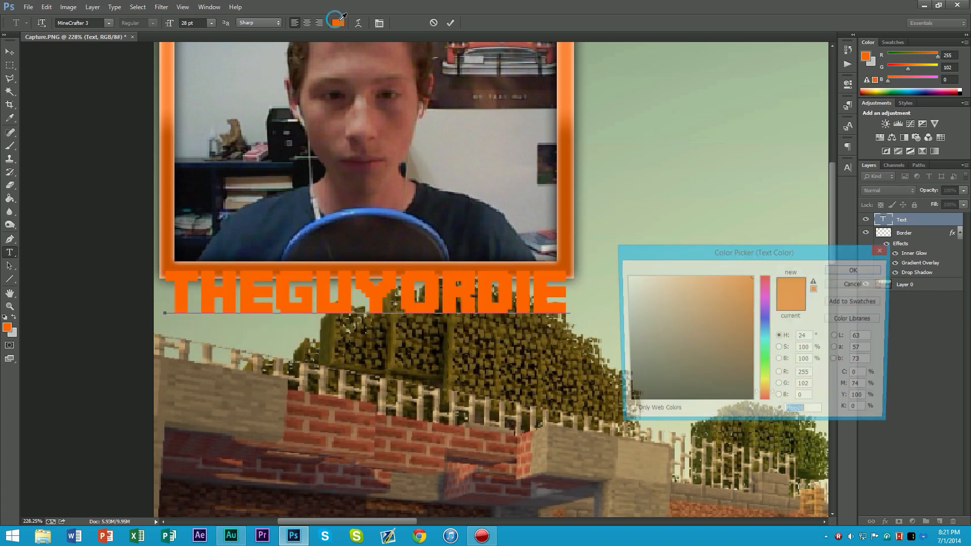
pyautogui.click(625, 277)
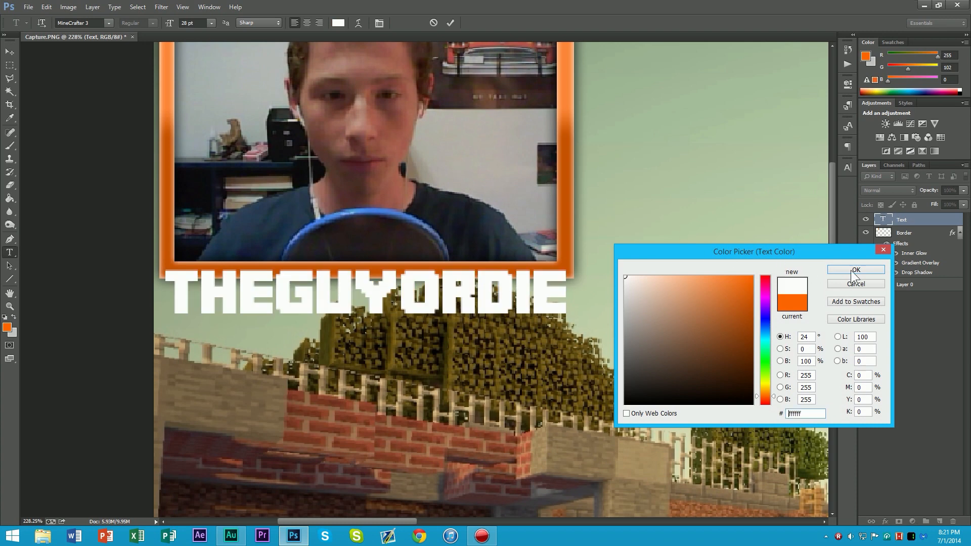
pyautogui.click(855, 270)
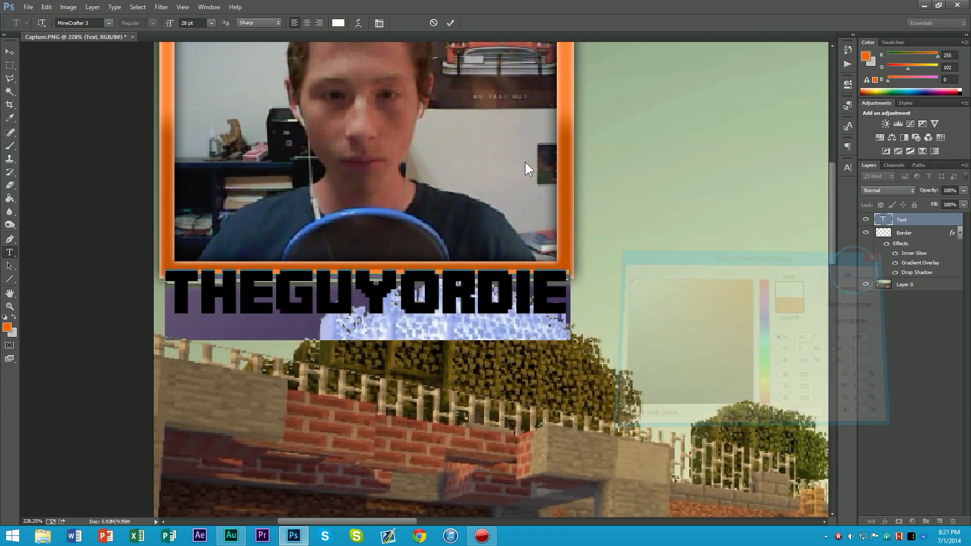
# Change the text's font to Microsoft Sans Serif and retype its lowercase letters as EGUYORDIE in capitals
pyautogui.click(81, 20)
pyautogui.press('Up')
pyautogui.press('Up')
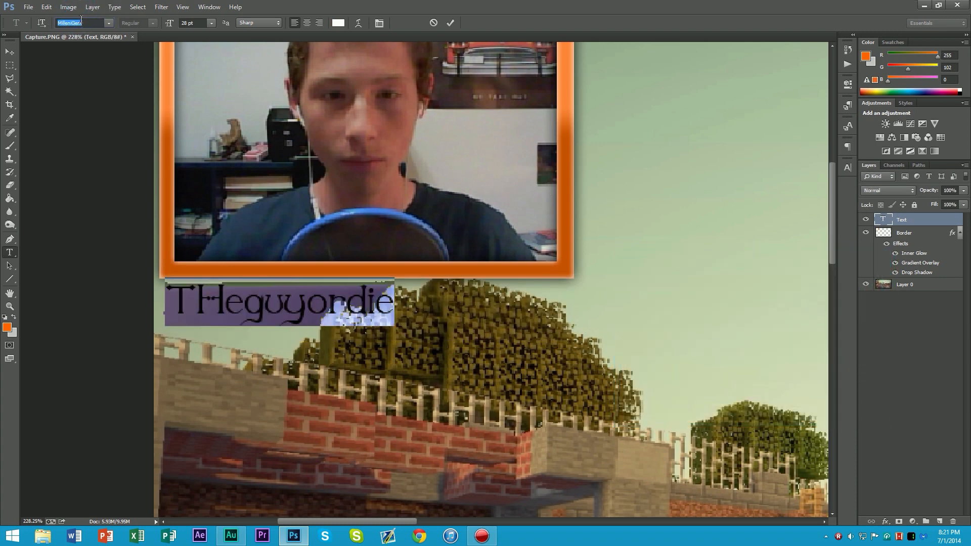
pyautogui.press('Up')
pyautogui.press('Up')
pyautogui.press('Up')
pyautogui.press('Up')
pyautogui.press('Up')
pyautogui.press('Up')
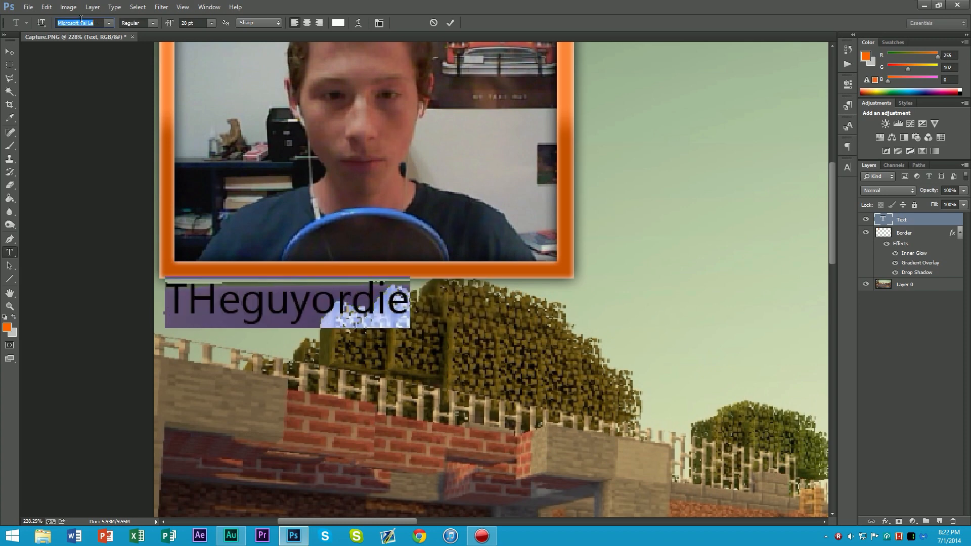
pyautogui.press('Up')
pyautogui.moveTo(221, 303); pyautogui.dragTo(514, 316)
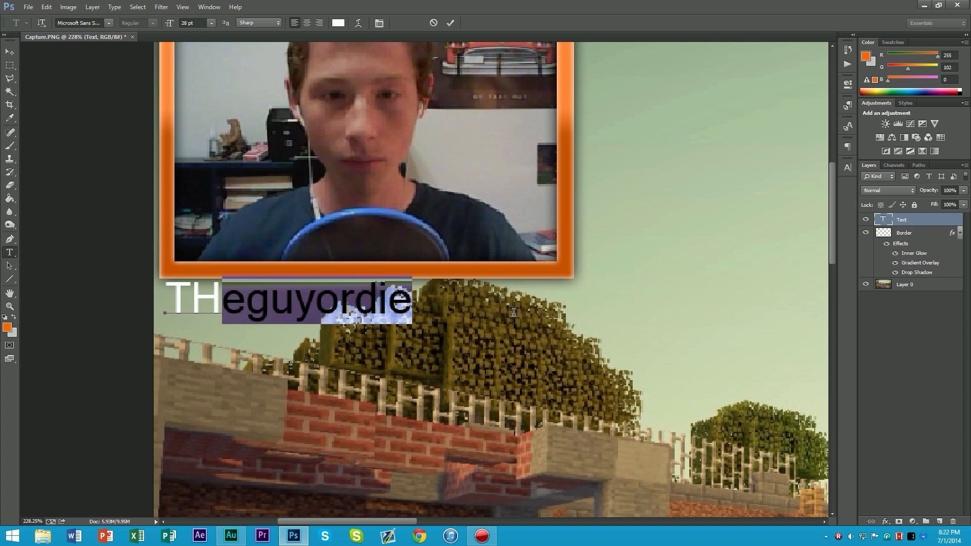
pyautogui.write('EGUYORDIE')
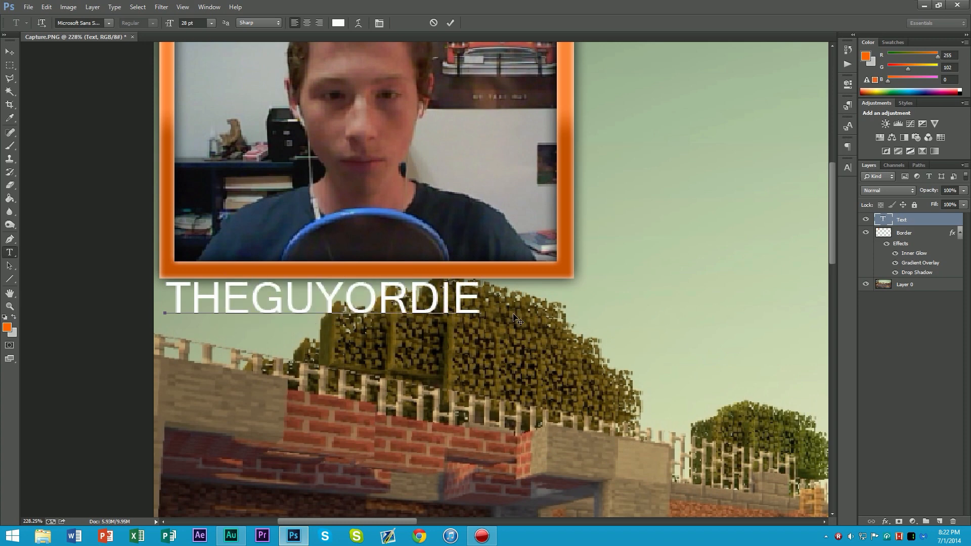
# Try different fonts on the whole THEGUYORDIE text and set it to Mathmos Original
pyautogui.hotkey('ctrl', 'a')
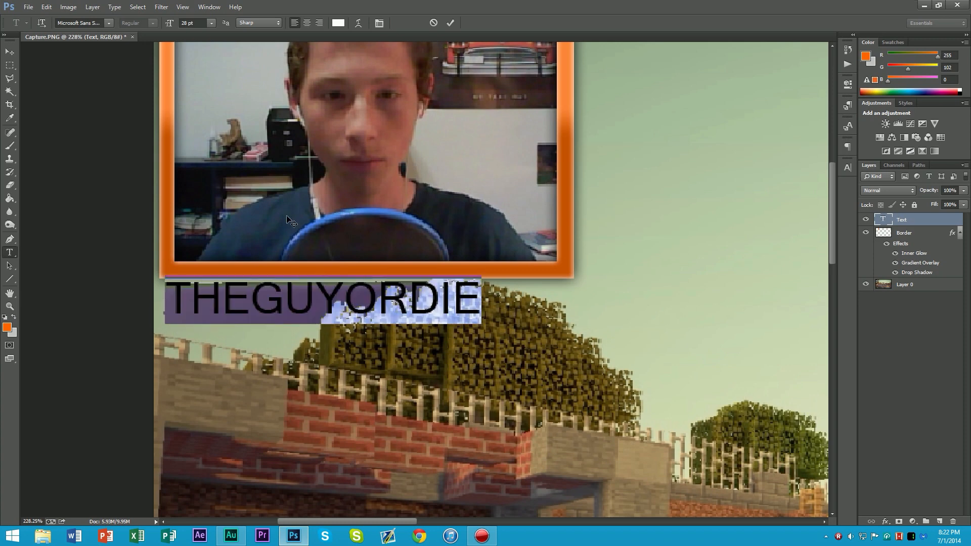
pyautogui.click(91, 23)
pyautogui.press('Up')
pyautogui.press('Up')
pyautogui.press('Up')
pyautogui.press('Up')
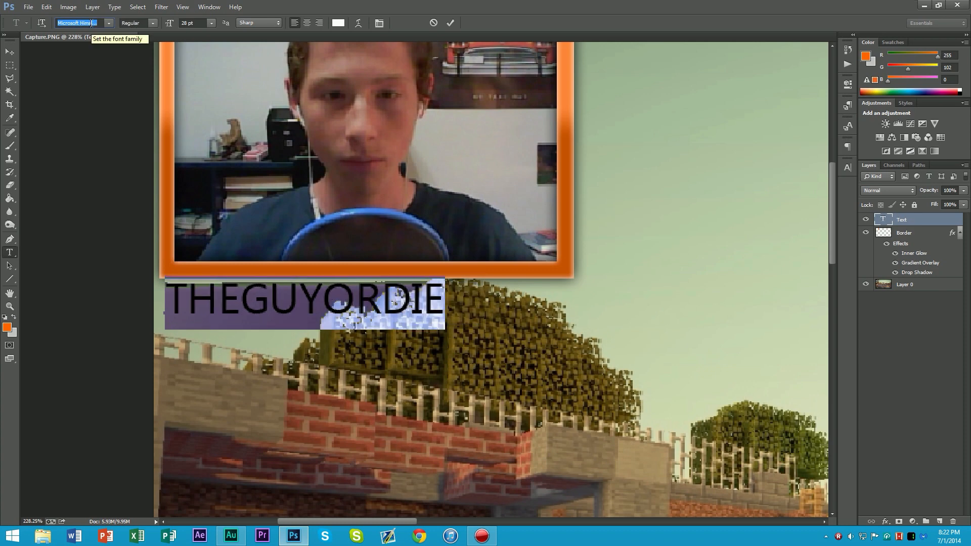
pyautogui.press('Up')
pyautogui.press('Up')
pyautogui.press('Up')
pyautogui.press('Up')
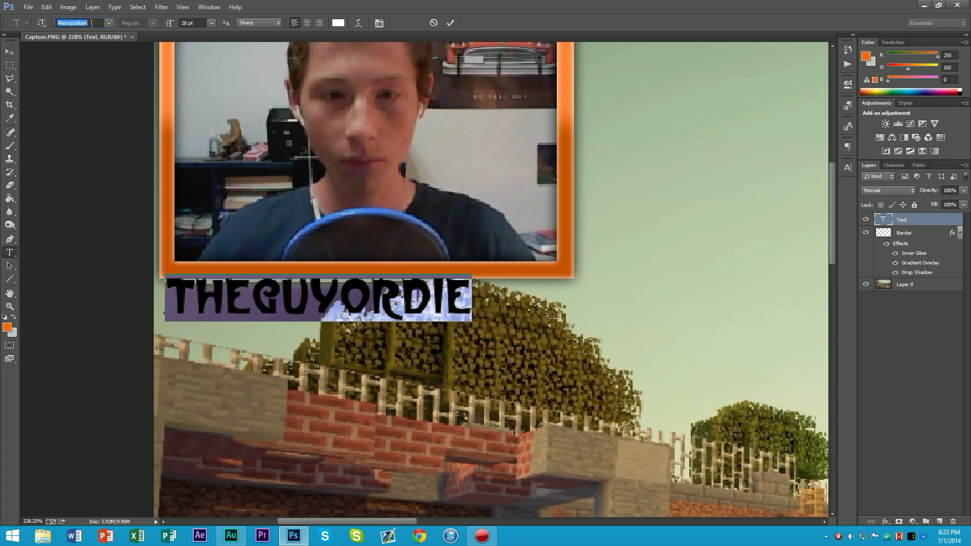
pyautogui.press('Up')
pyautogui.press('Up')
pyautogui.press('Up')
pyautogui.press('Up')
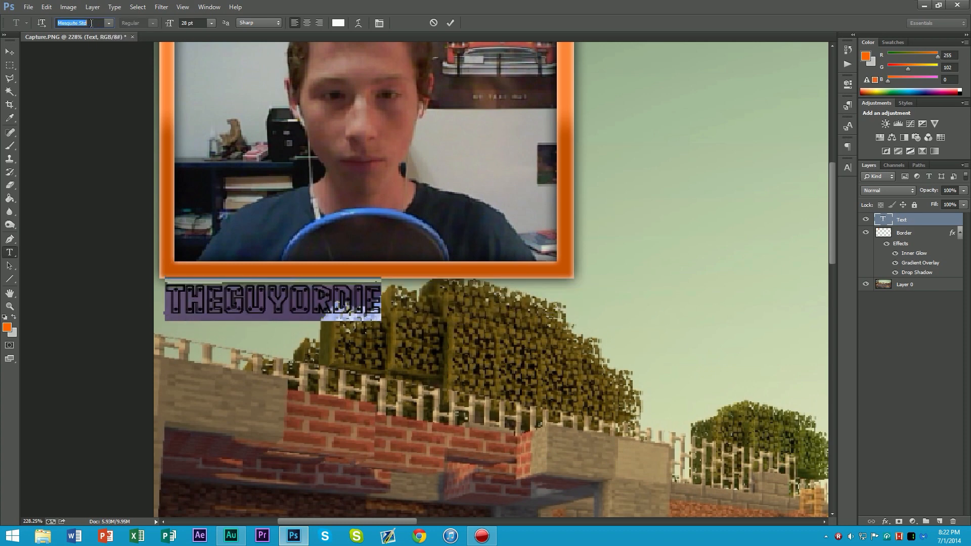
pyautogui.press('Down')
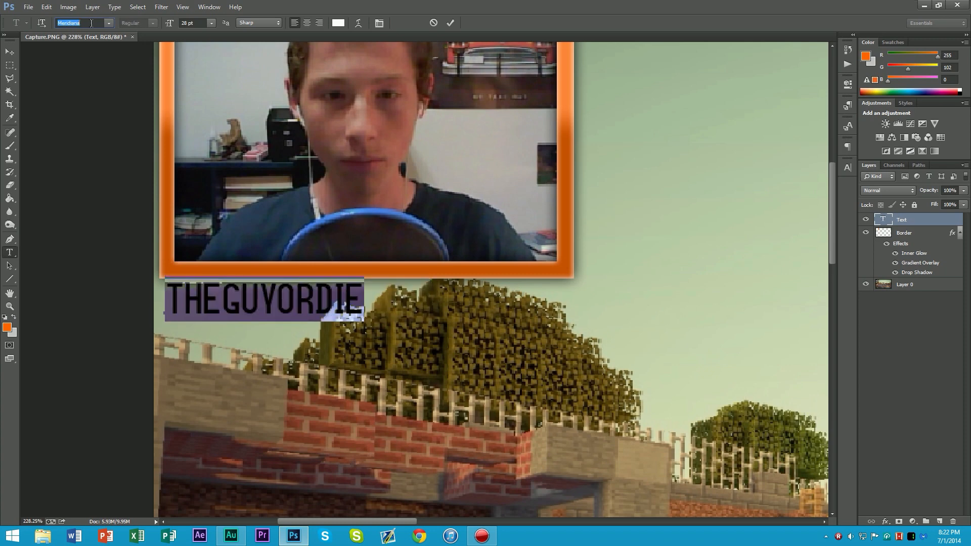
pyautogui.press('Up')
pyautogui.press('Up')
pyautogui.press('Up')
pyautogui.press('Up')
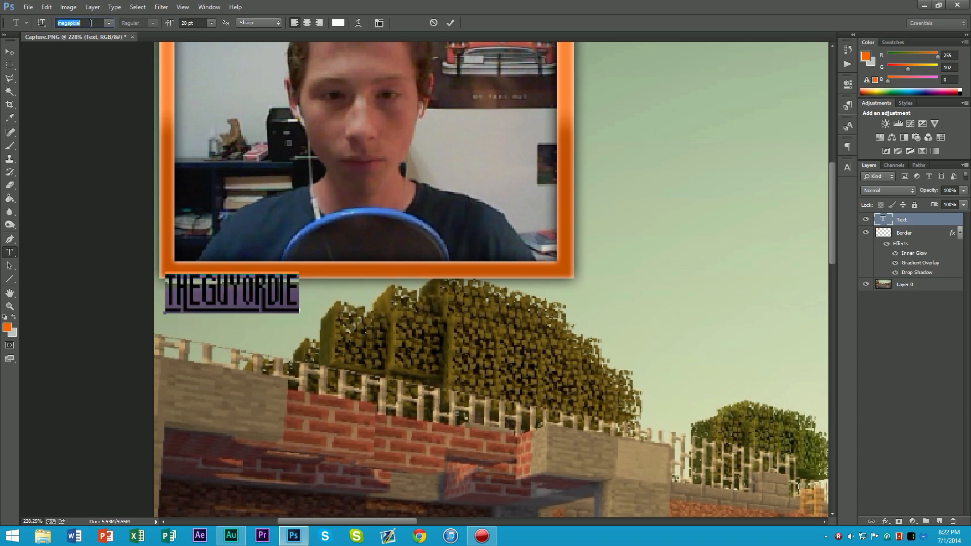
pyautogui.press('Up')
pyautogui.press('Up')
pyautogui.press('Up')
pyautogui.press('Up')
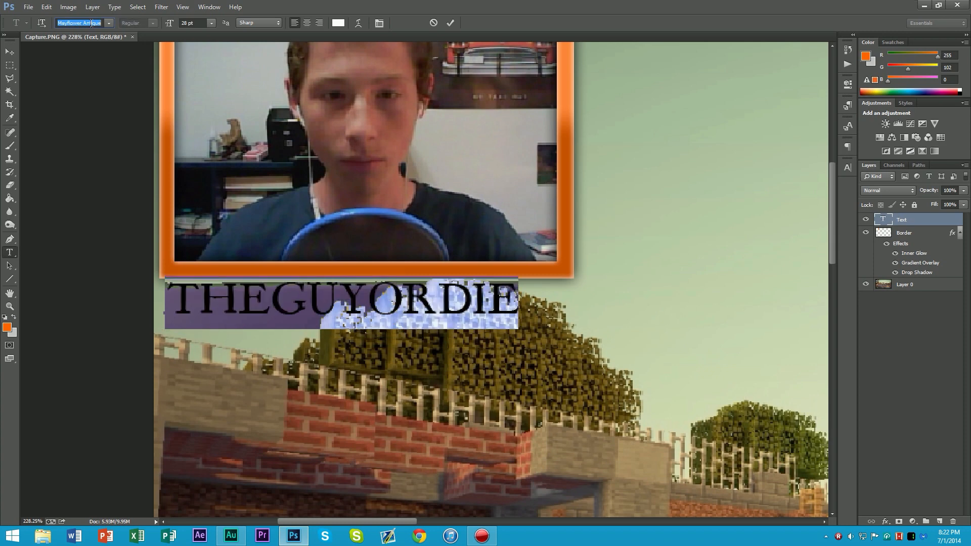
pyautogui.press('Up')
pyautogui.press('Up')
pyautogui.press('Up')
pyautogui.press('Up')
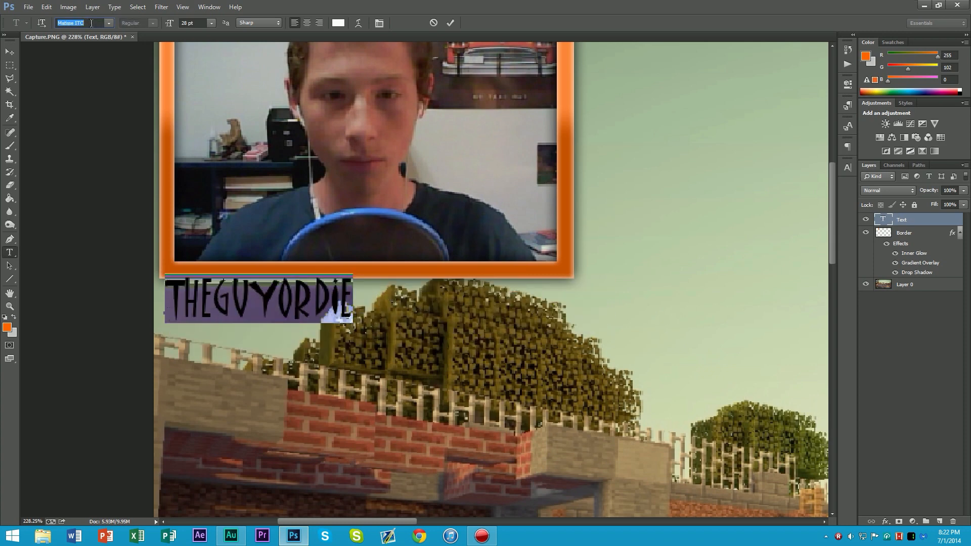
pyautogui.press('Up')
pyautogui.press('Up')
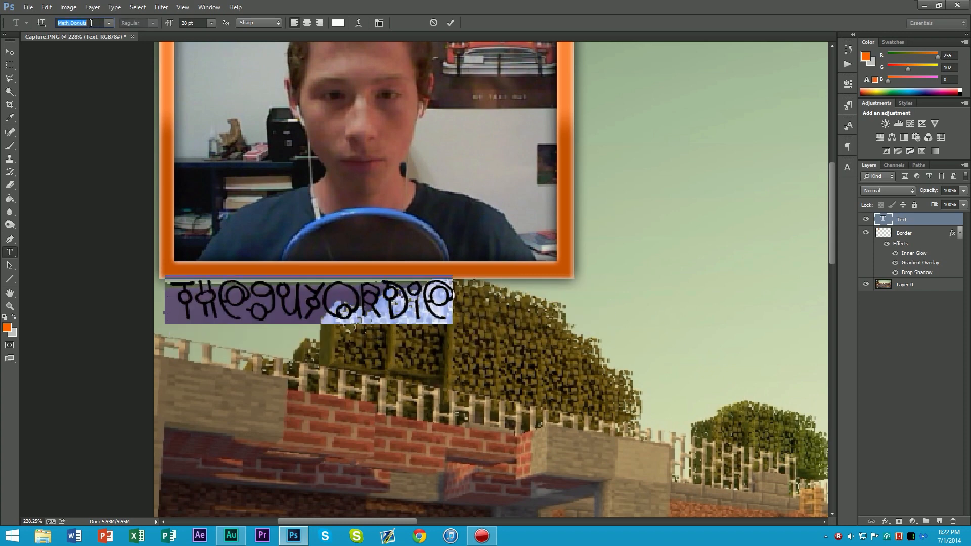
pyautogui.press('Down')
pyautogui.press('Down')
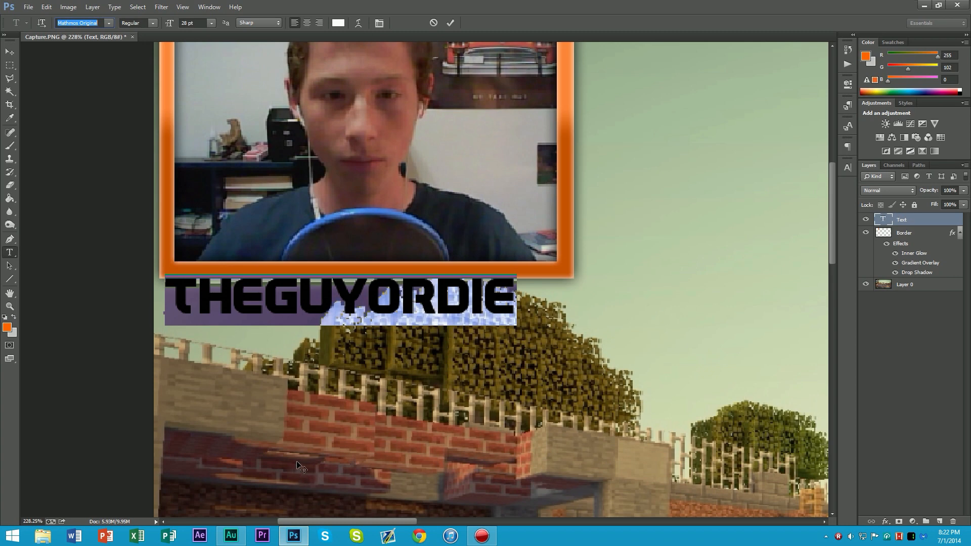
# Enlarge the THEGUYORDIE text to 32 pt and position it across the border's lower edge, matching the border's width
pyautogui.moveTo(311, 435); pyautogui.dragTo(335, 428)
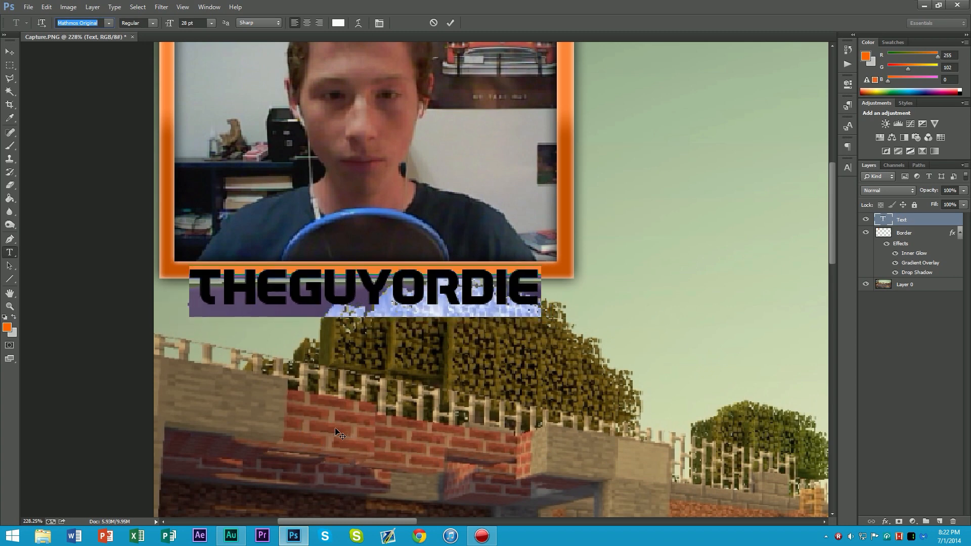
pyautogui.moveTo(169, 23); pyautogui.dragTo(171, 27)
pyautogui.moveTo(461, 414); pyautogui.dragTo(438, 407)
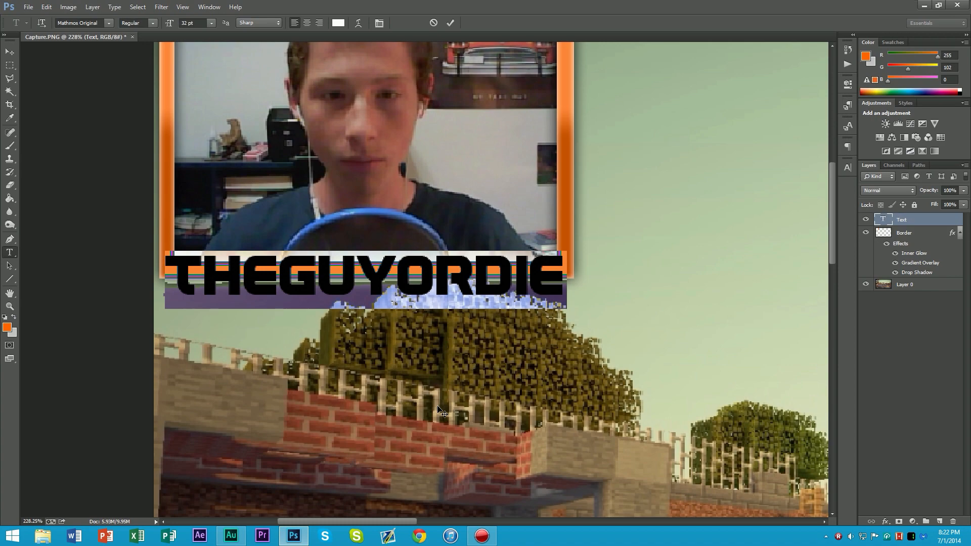
pyautogui.hotkey('ctrl', 'Return')
pyautogui.scroll(-14, 367, 307)
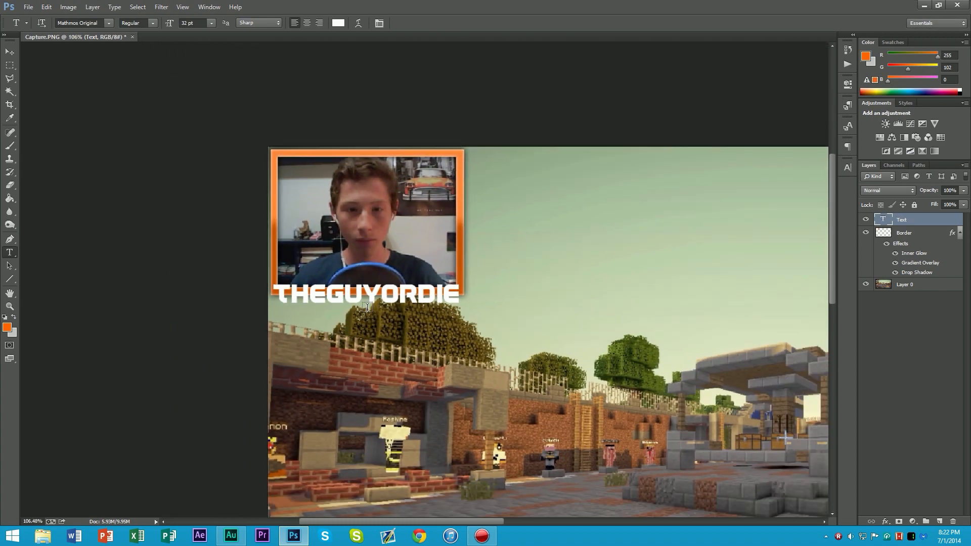
pyautogui.scroll(10, 226, 232)
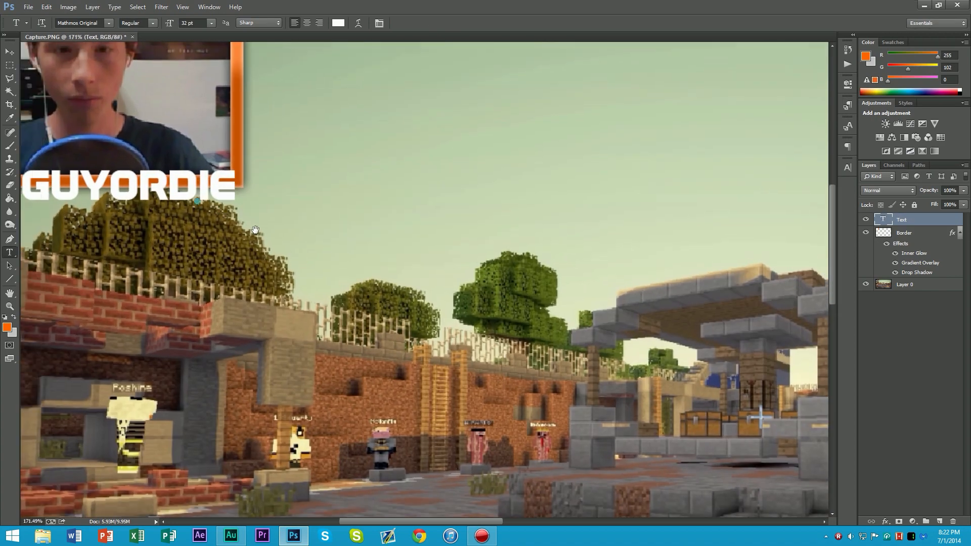
pyautogui.scroll(3, 476, 316)
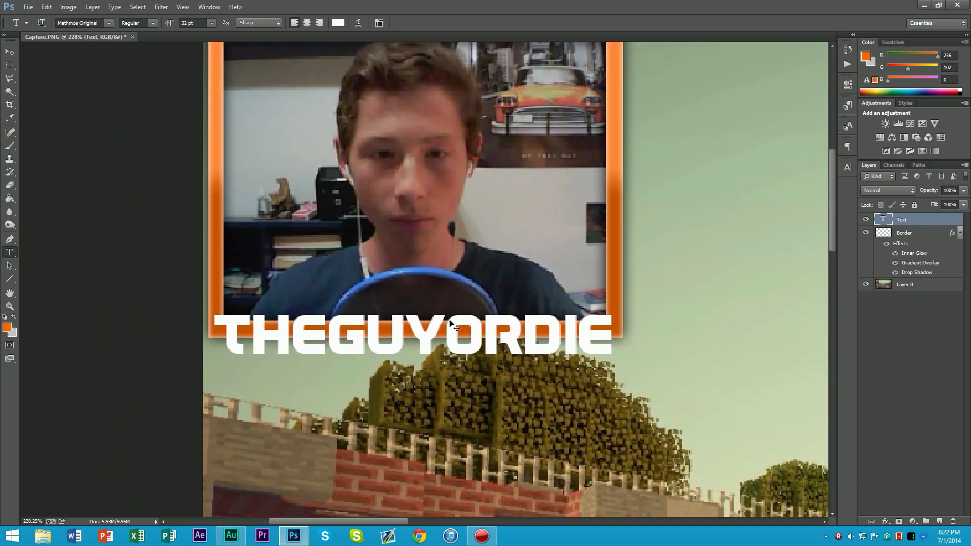
# Stretch the THEGUYORDIE text slightly taller with Free Transform, keeping its width aligned with the border
pyautogui.hotkey('ctrl', 't')
pyautogui.moveTo(414, 311); pyautogui.dragTo(414, 302)
pyautogui.moveTo(414, 368); pyautogui.dragTo(412, 369)
pyautogui.press('Return')
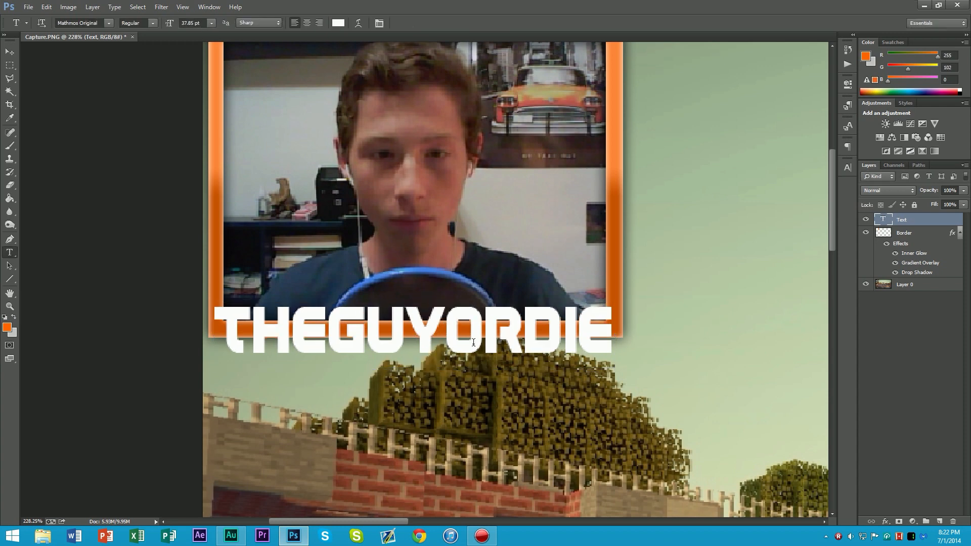
pyautogui.scroll(-8, 339, 280)
pyautogui.scroll(8, 270, 295)
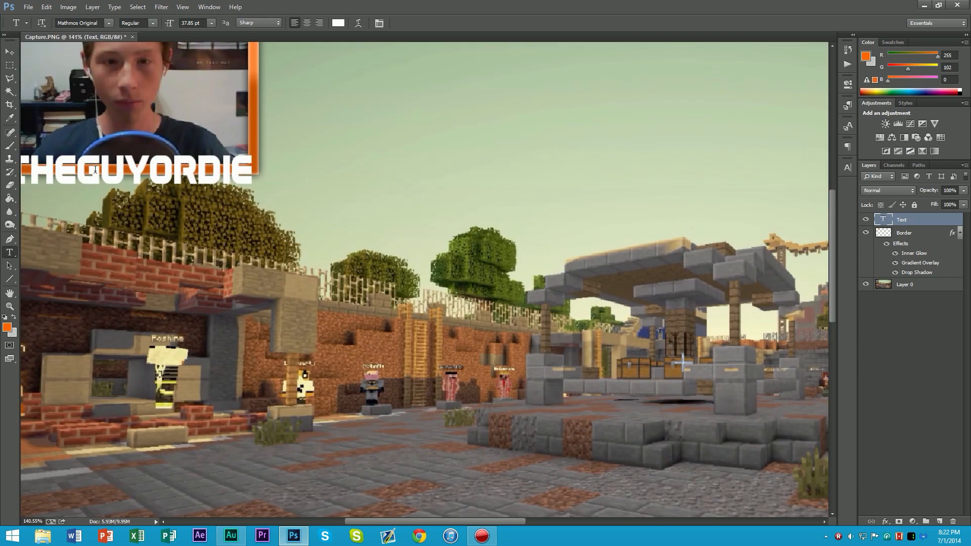
pyautogui.scroll(2, 270, 295)
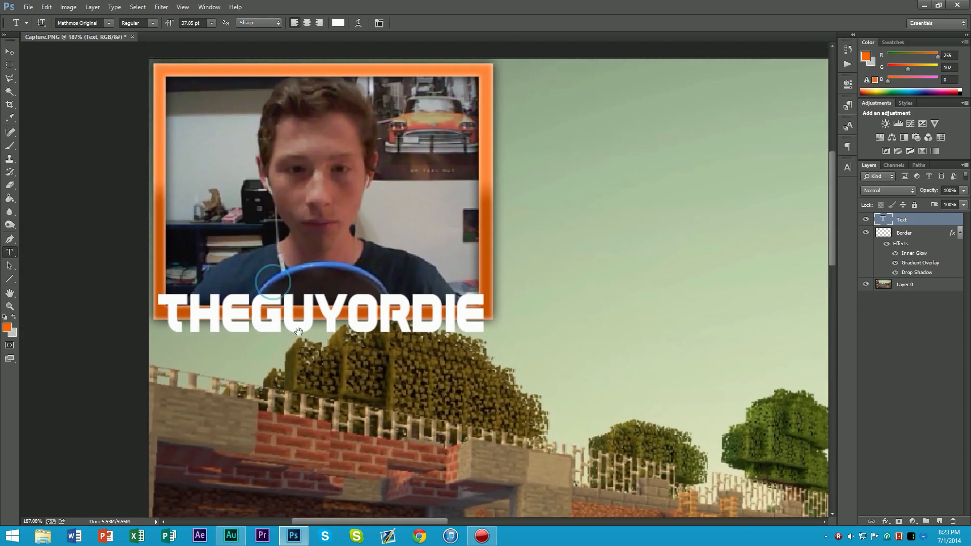
pyautogui.doubleClick(939, 226)
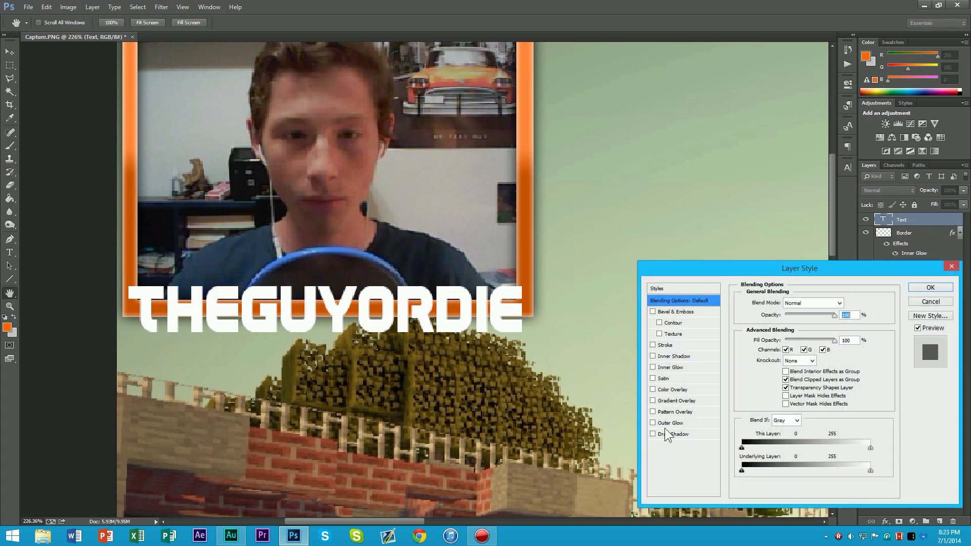
pyautogui.click(670, 391)
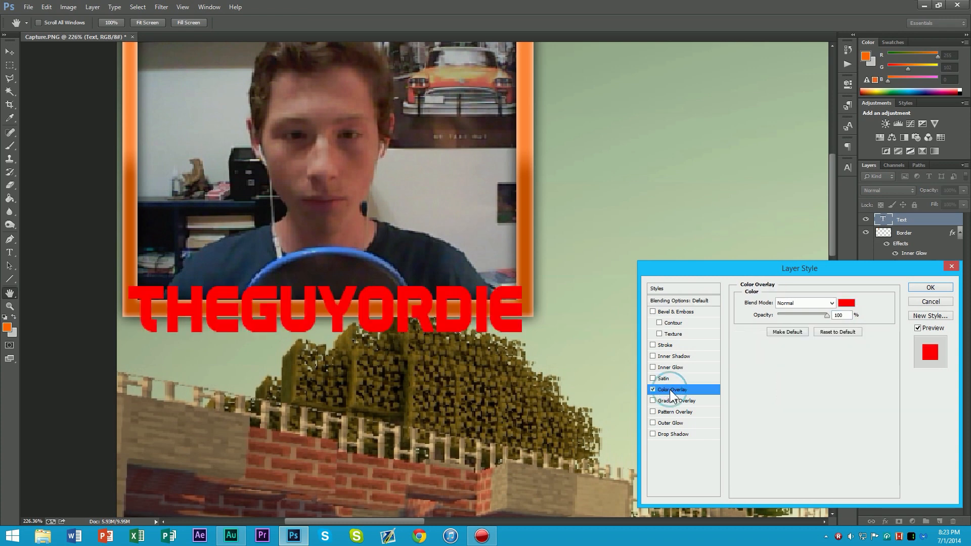
pyautogui.click(841, 305)
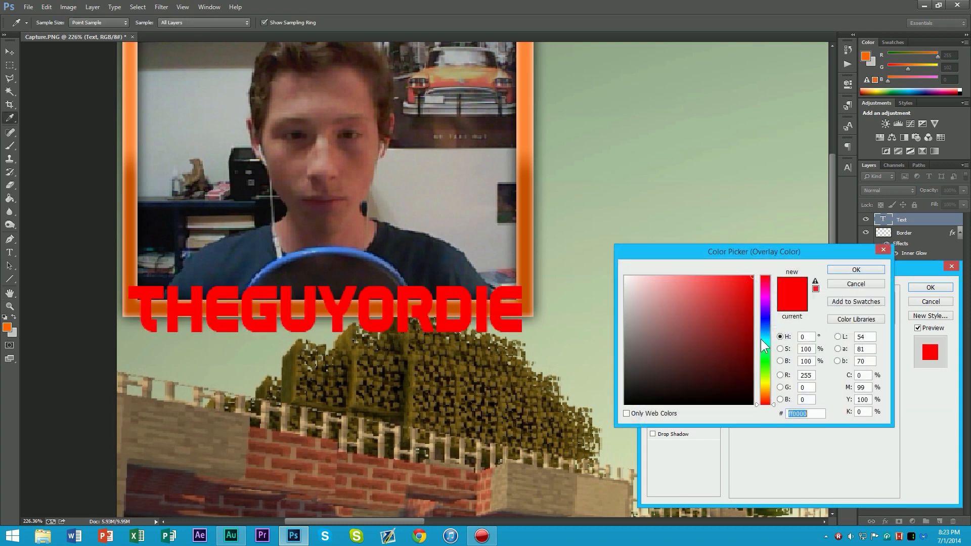
pyautogui.moveTo(766, 331); pyautogui.dragTo(766, 387)
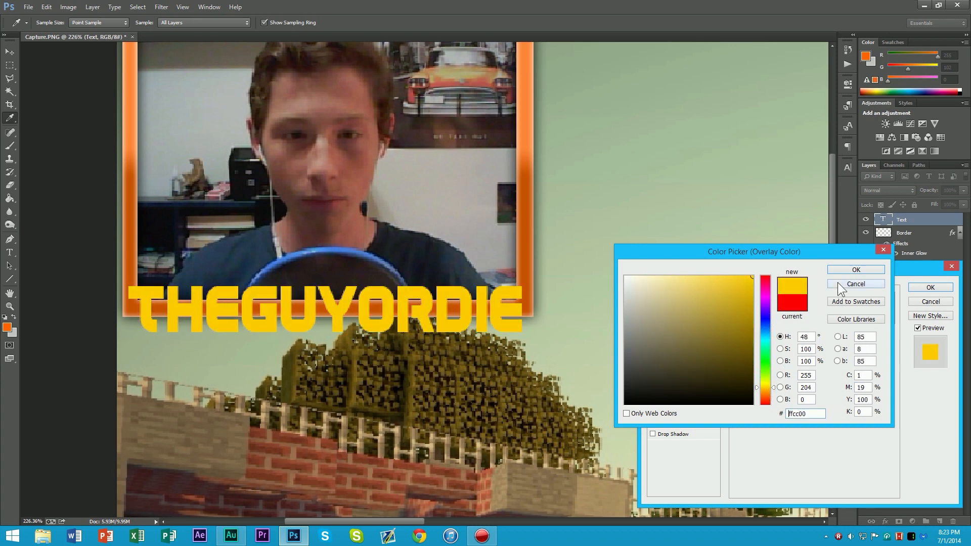
pyautogui.click(763, 382)
pyautogui.moveTo(762, 381); pyautogui.dragTo(762, 389)
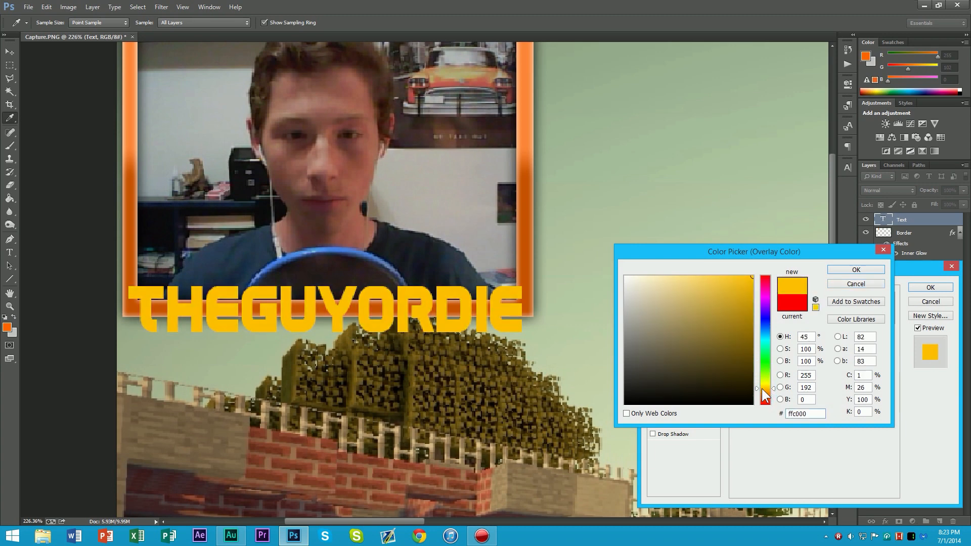
pyautogui.click(866, 269)
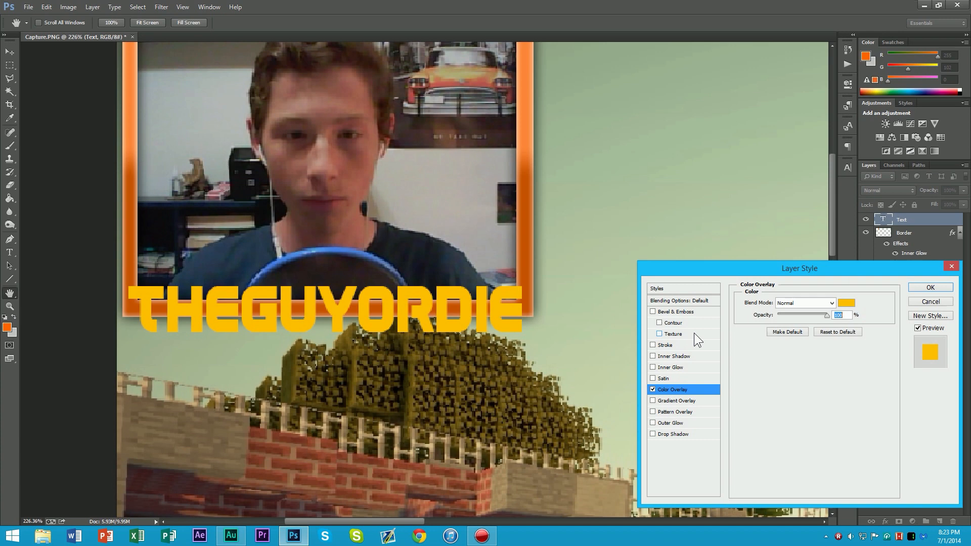
pyautogui.click(684, 400)
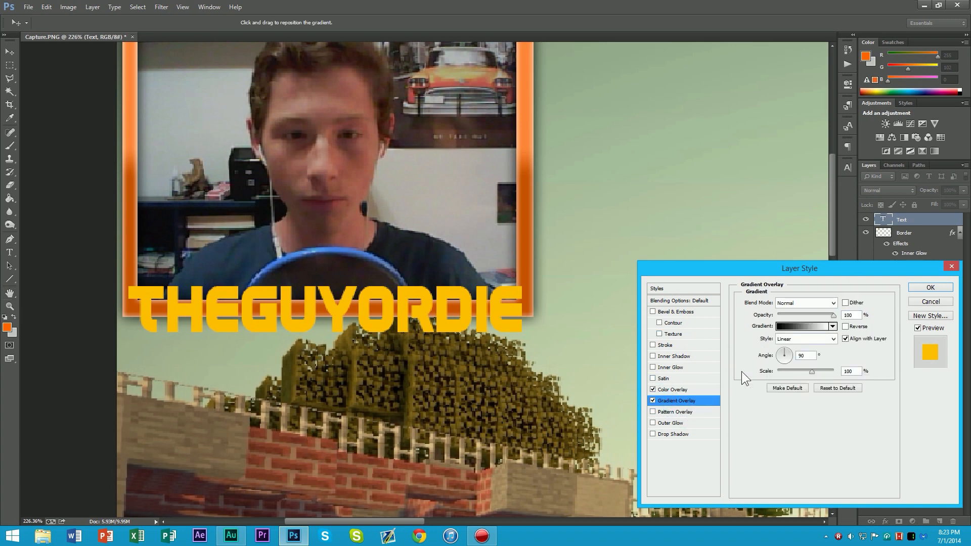
pyautogui.click(652, 389)
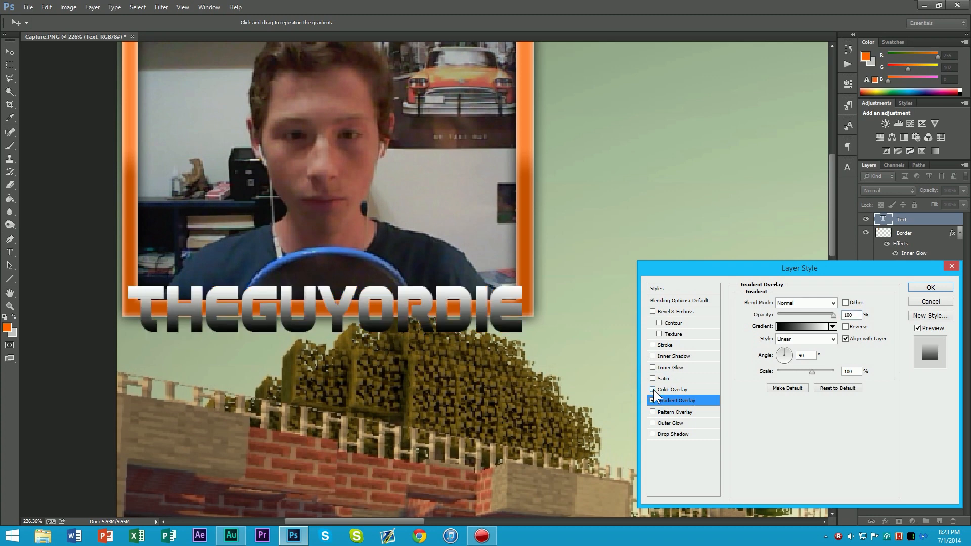
pyautogui.click(652, 400)
pyautogui.click(921, 302)
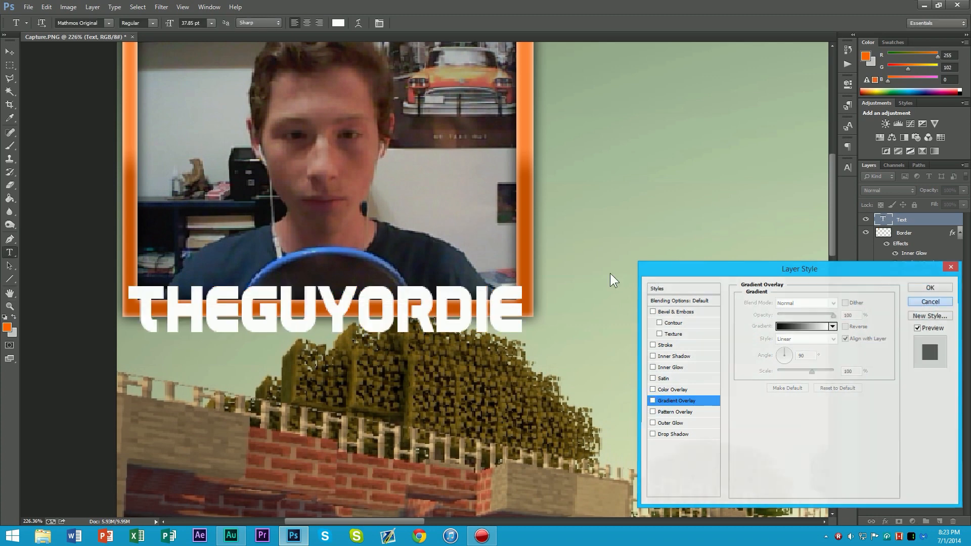
# Recolour the whole THEGUYORDIE text to a yellow-orange and commit the text edit
pyautogui.click(358, 314)
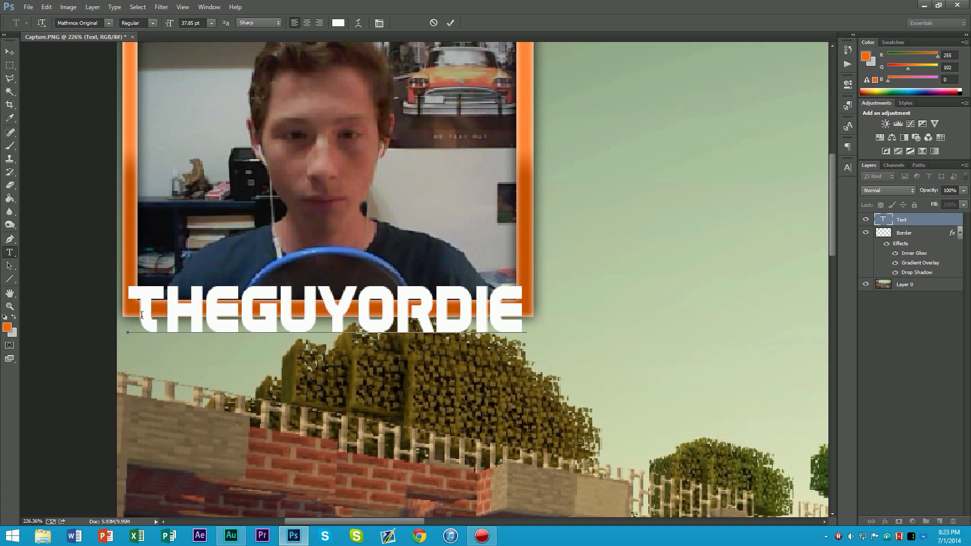
pyautogui.moveTo(141, 315); pyautogui.dragTo(524, 317)
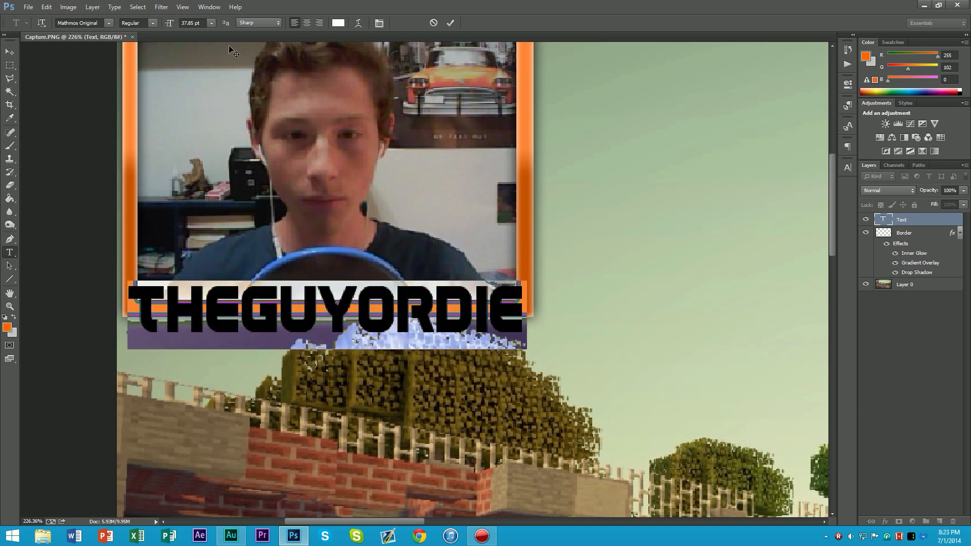
pyautogui.click(338, 23)
pyautogui.click(765, 385)
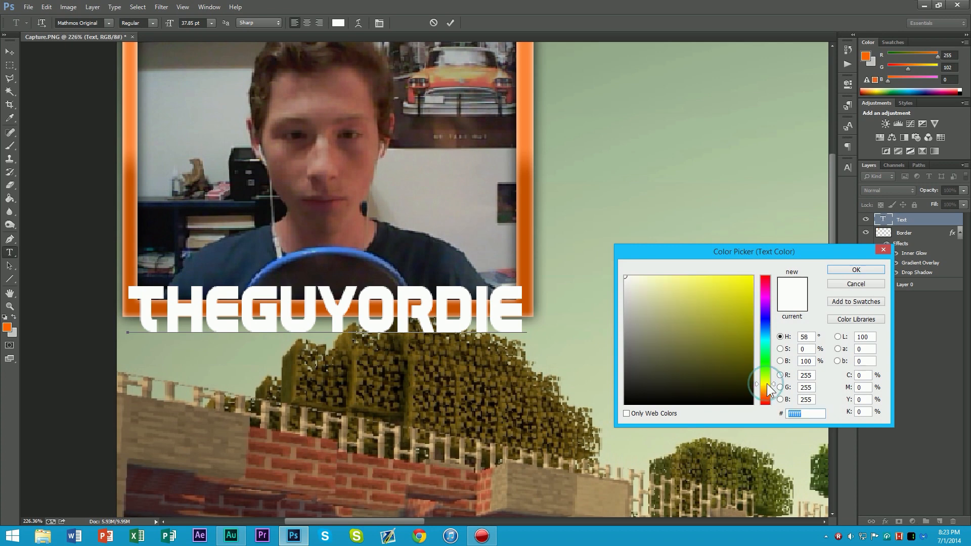
pyautogui.moveTo(739, 281); pyautogui.dragTo(864, 235)
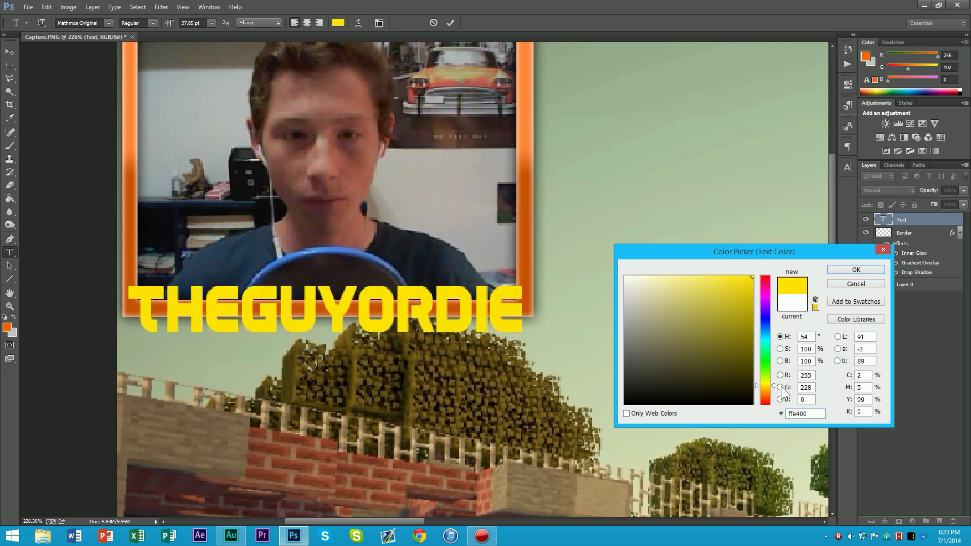
pyautogui.moveTo(766, 386); pyautogui.dragTo(770, 389)
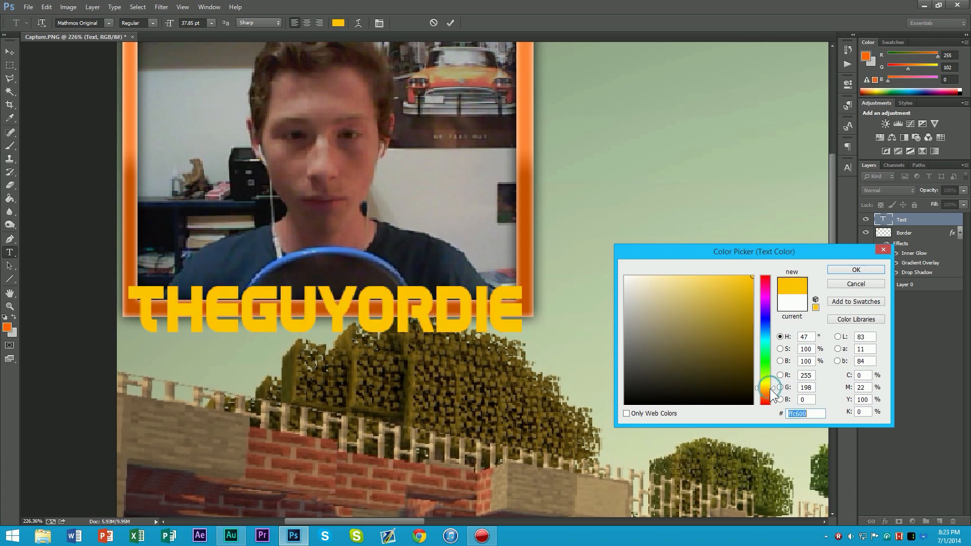
pyautogui.click(766, 388)
pyautogui.click(858, 269)
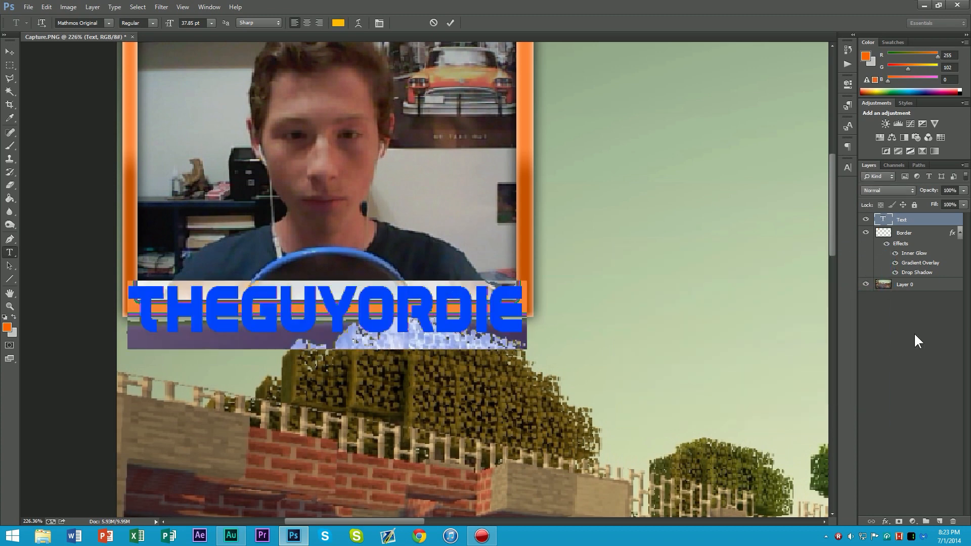
pyautogui.click(463, 321)
pyautogui.click(450, 22)
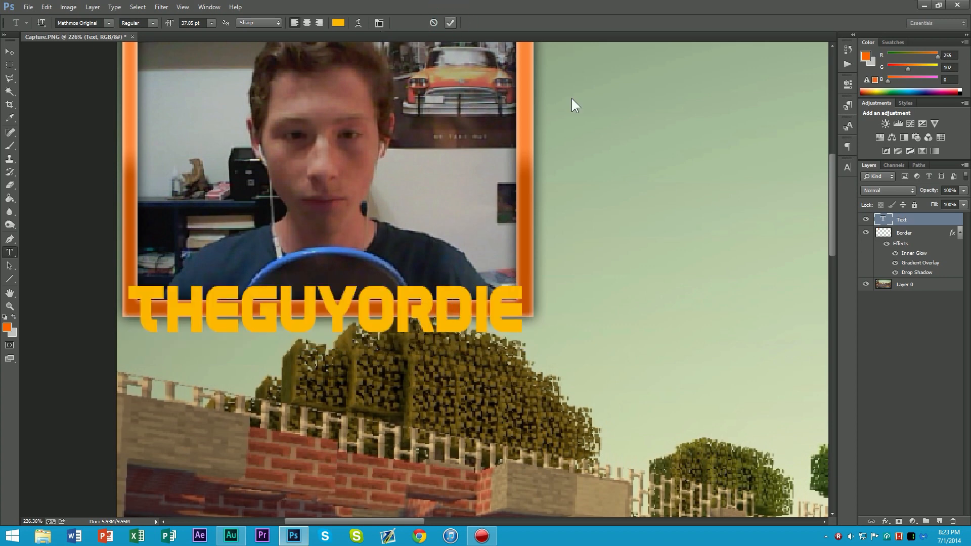
# Add a drop shadow to the Text layer with a size of 18 px and a slightly stronger opacity
pyautogui.doubleClick(935, 227)
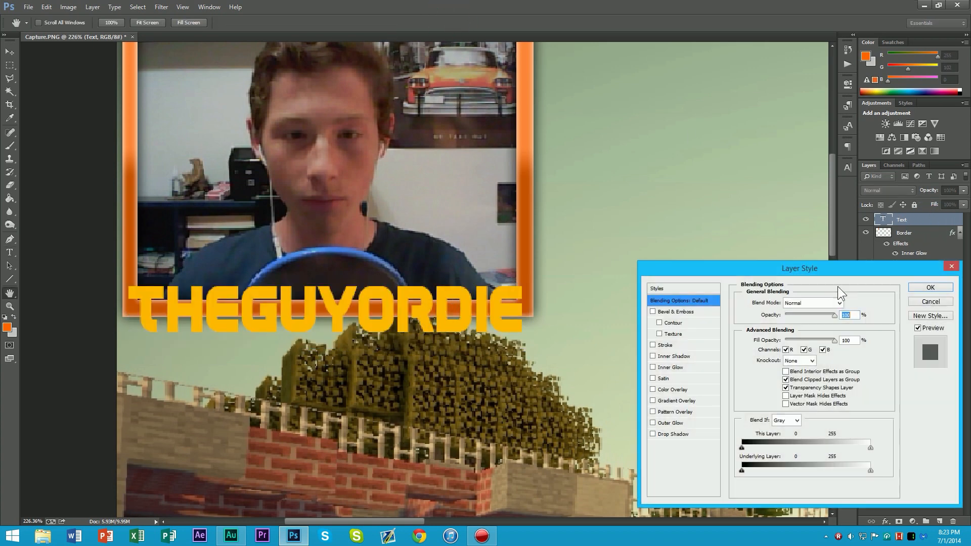
pyautogui.click(662, 435)
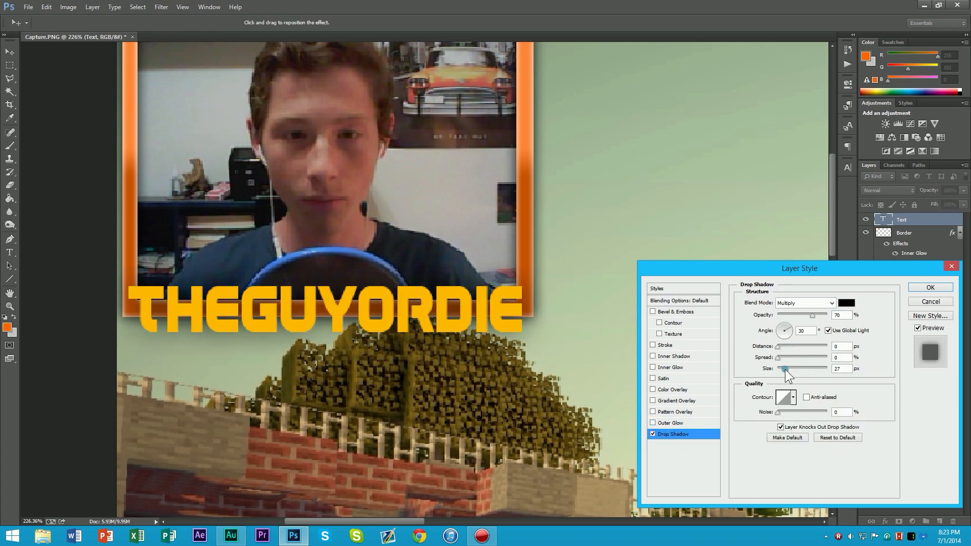
pyautogui.moveTo(785, 369); pyautogui.dragTo(784, 370)
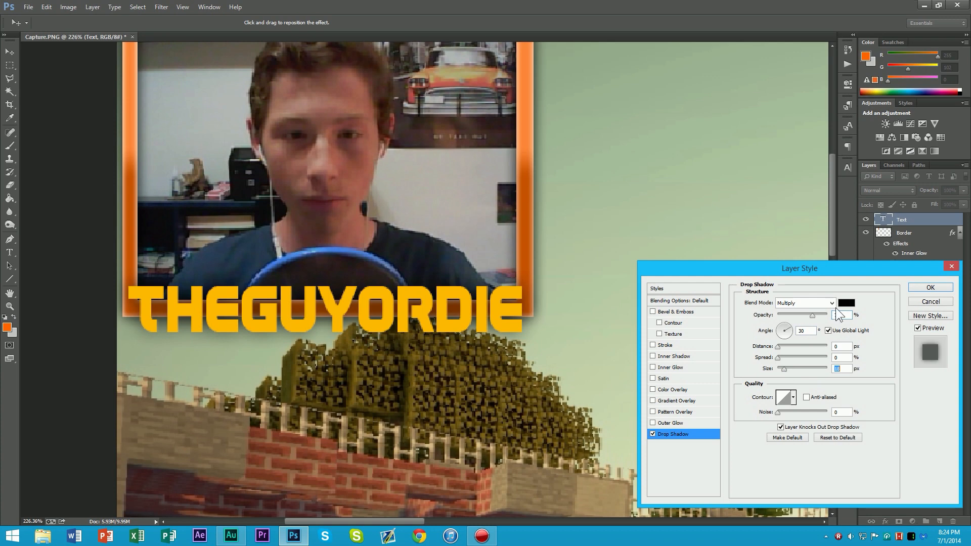
pyautogui.moveTo(814, 316)
pyautogui.mouseDown()
pyautogui.moveTo(800, 319)
pyautogui.moveTo(817, 319)
pyautogui.mouseUp()
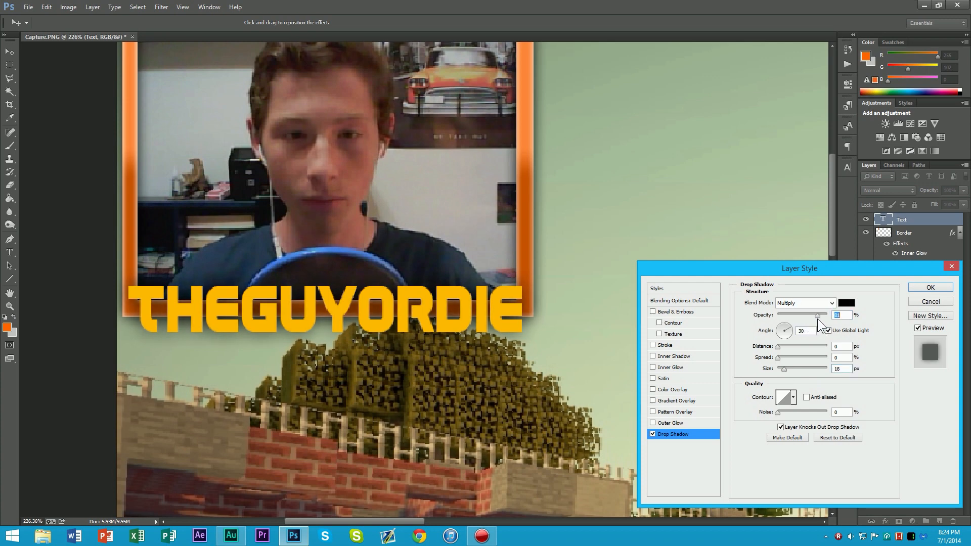
# Add a black-to-white gradient overlay to the Text layer with 10% scale and 17% opacity
pyautogui.click(675, 401)
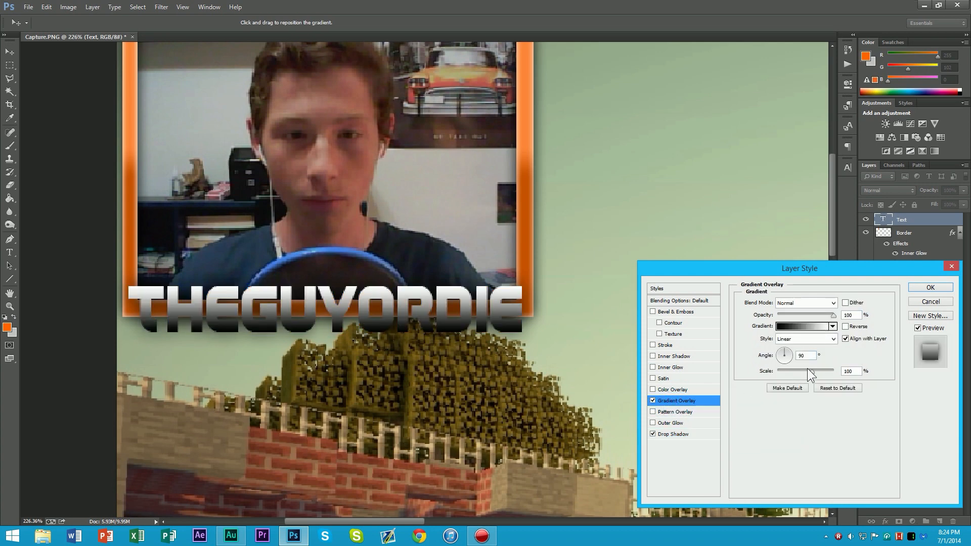
pyautogui.moveTo(808, 371); pyautogui.dragTo(778, 370)
pyautogui.moveTo(831, 316); pyautogui.dragTo(788, 320)
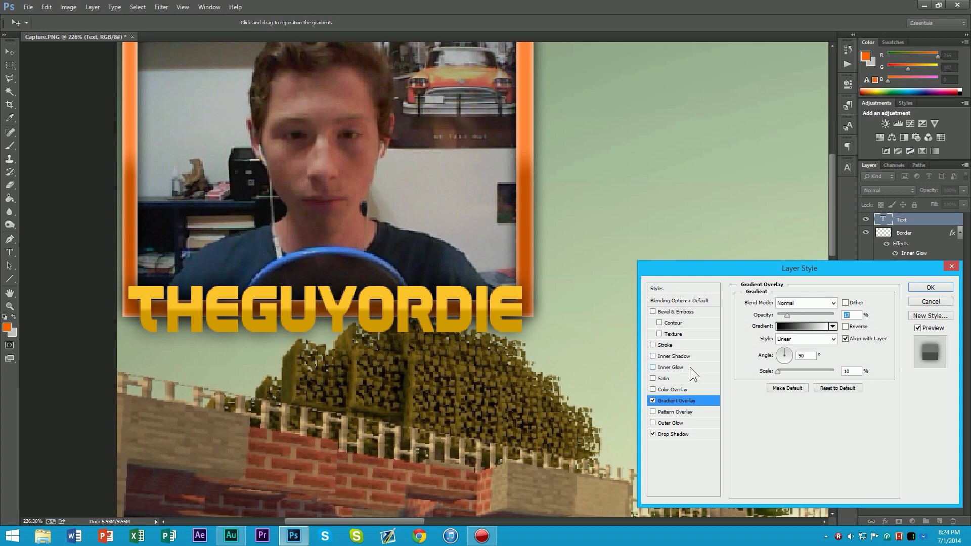
# Add an inner glow of 5 px at about 50% opacity to the Text layer and apply the layer style
pyautogui.click(704, 366)
pyautogui.moveTo(784, 399); pyautogui.dragTo(780, 399)
pyautogui.moveTo(815, 314)
pyautogui.mouseDown()
pyautogui.moveTo(792, 315)
pyautogui.moveTo(801, 321)
pyautogui.mouseUp()
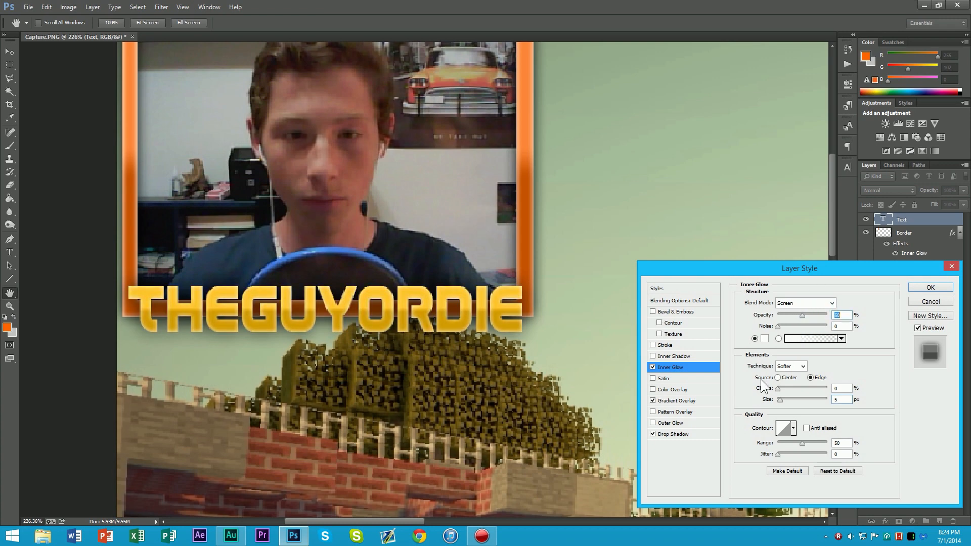
pyautogui.click(780, 400)
pyautogui.moveTo(802, 315)
pyautogui.mouseDown()
pyautogui.moveTo(820, 316)
pyautogui.moveTo(802, 321)
pyautogui.mouseUp()
pyautogui.click(929, 287)
# Examine the styled name text and webcam border against the whole game screenshot and up close
pyautogui.scroll(-8, 523, 290)
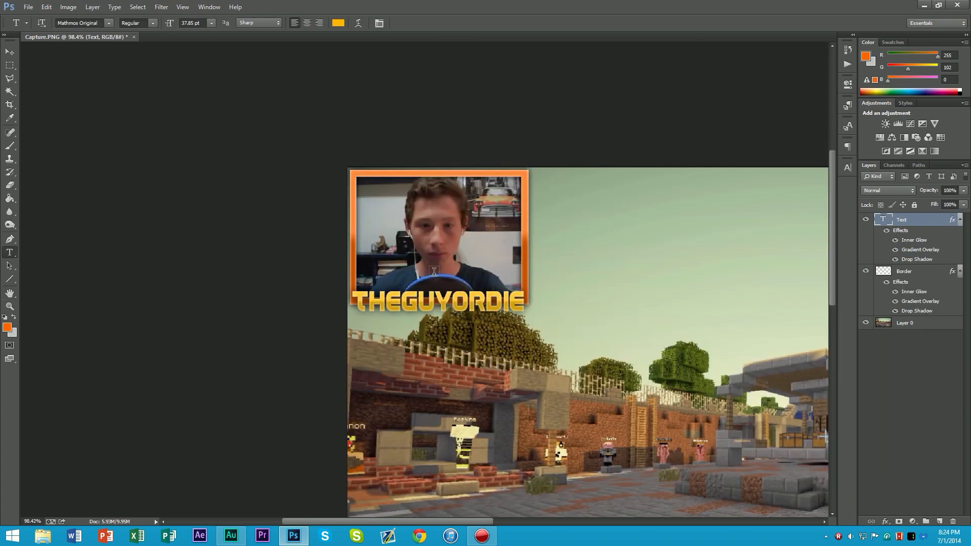
pyautogui.scroll(2, 355, 244)
pyautogui.scroll(1, 299, 227)
pyautogui.scroll(-1, 235, 213)
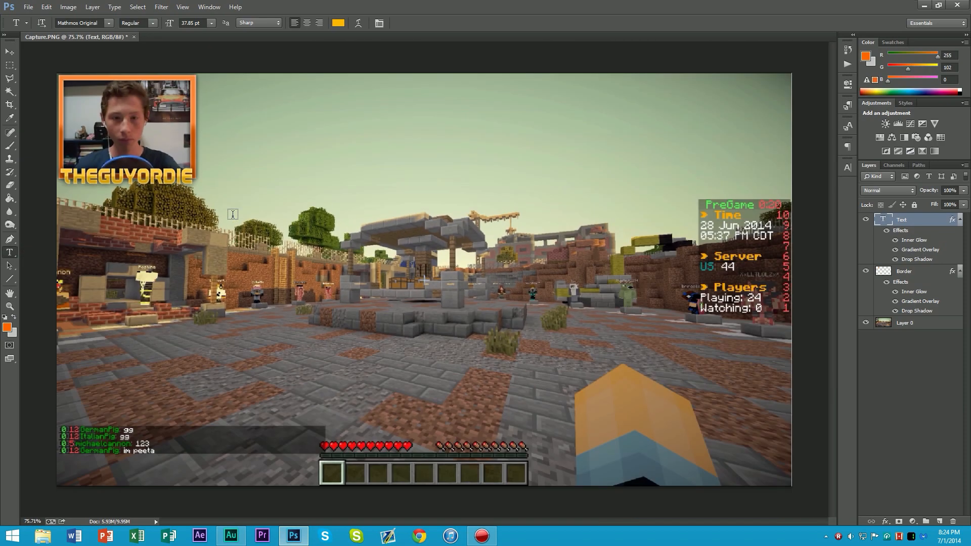
pyautogui.scroll(3, 132, 161)
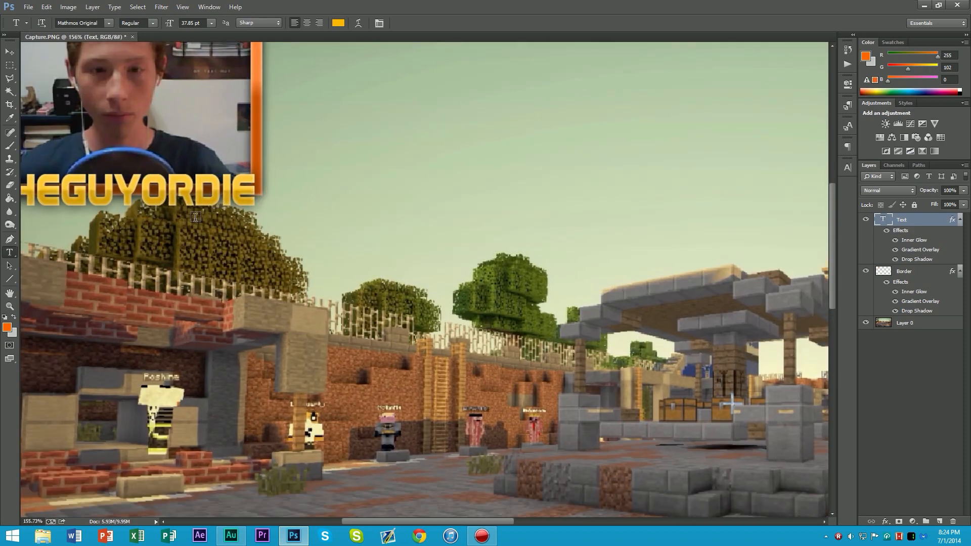
pyautogui.scroll(-1, 304, 243)
pyautogui.scroll(2, 370, 278)
pyautogui.scroll(2, 344, 259)
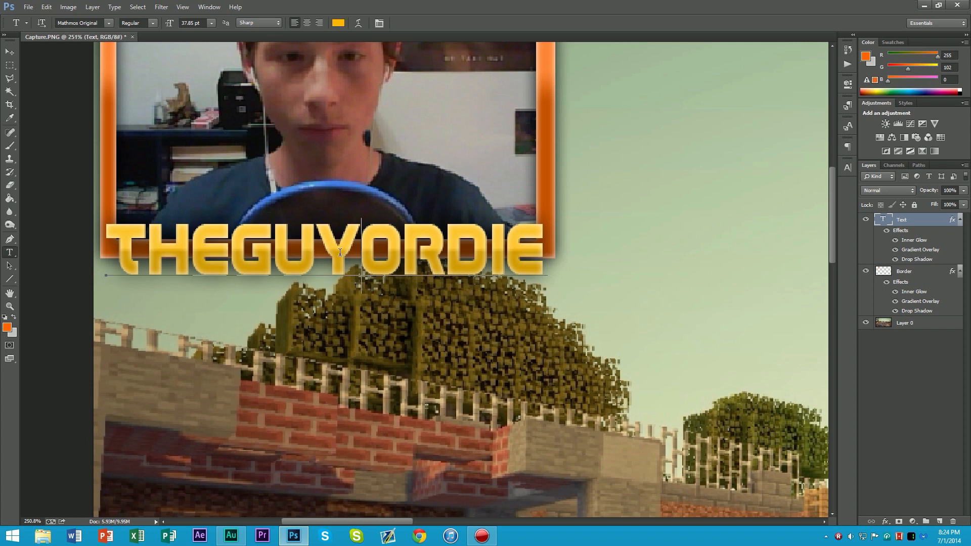
# Reduce the THEGUYORDIE text to 33.77 pt and recentre it across the border's lower edge
pyautogui.click(324, 253)
pyautogui.hotkey('ctrl', 'a')
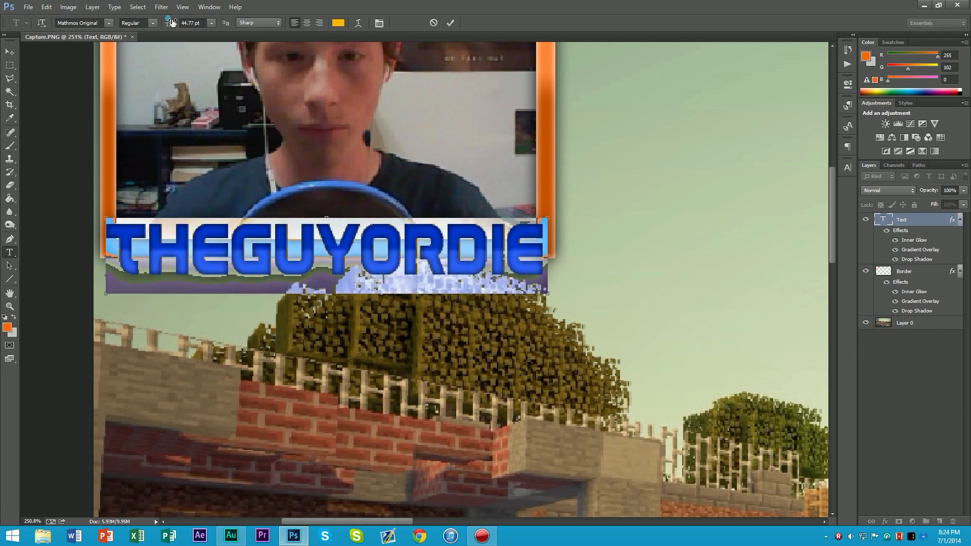
pyautogui.moveTo(171, 22); pyautogui.dragTo(177, 52)
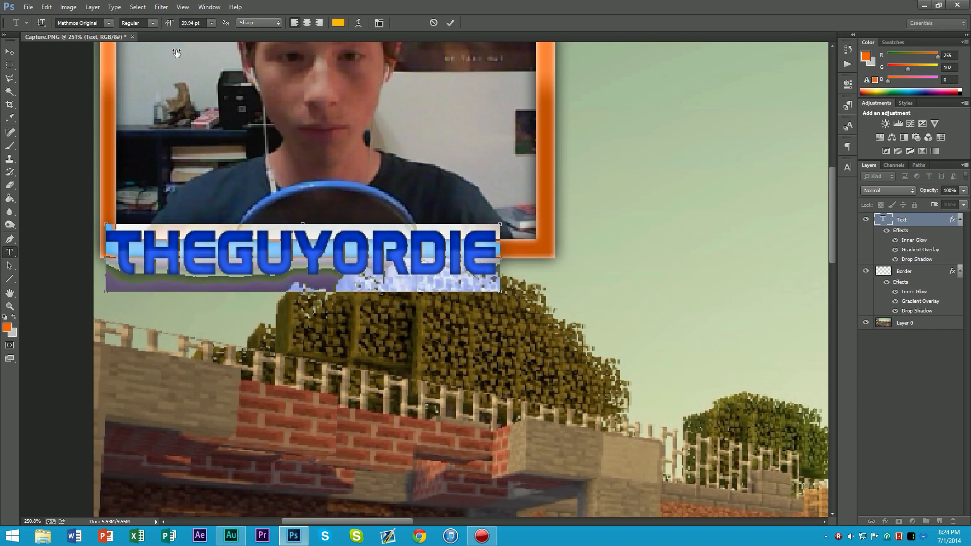
pyautogui.moveTo(366, 338); pyautogui.dragTo(389, 351)
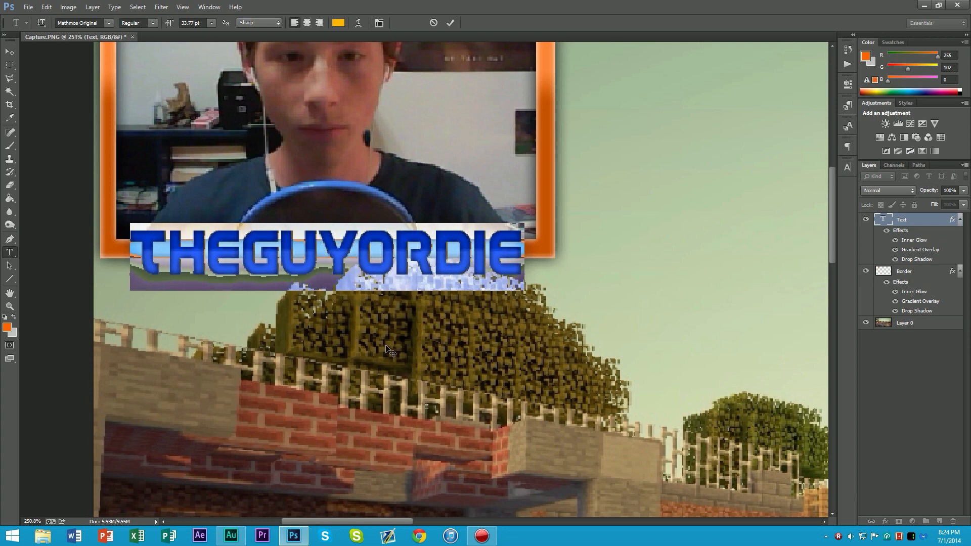
pyautogui.hotkey('ctrl', 'Return')
# Add a new empty layer directly above Layer 0, beneath the Border layer
pyautogui.scroll(-13, 461, 287)
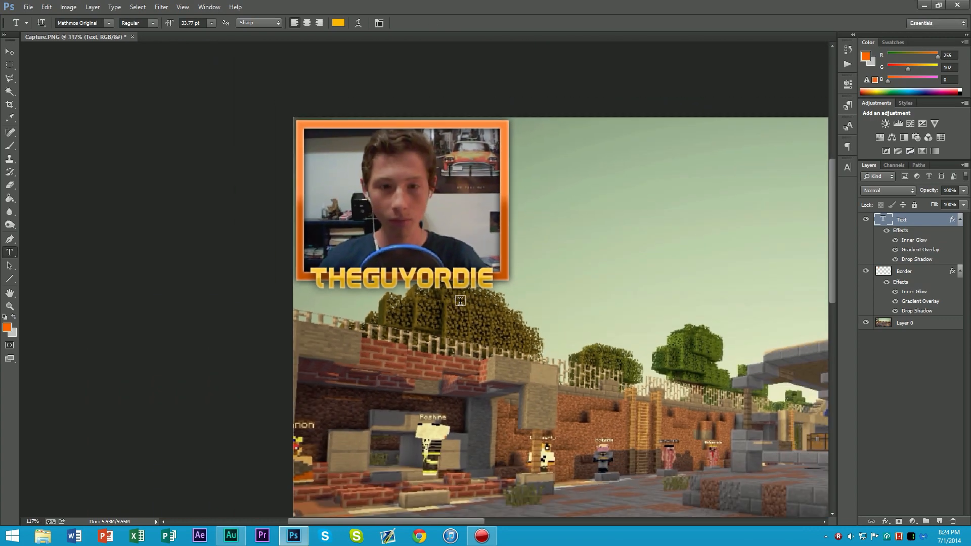
pyautogui.scroll(2, 171, 198)
pyautogui.scroll(10, 171, 198)
pyautogui.moveTo(238, 187); pyautogui.dragTo(622, 401)
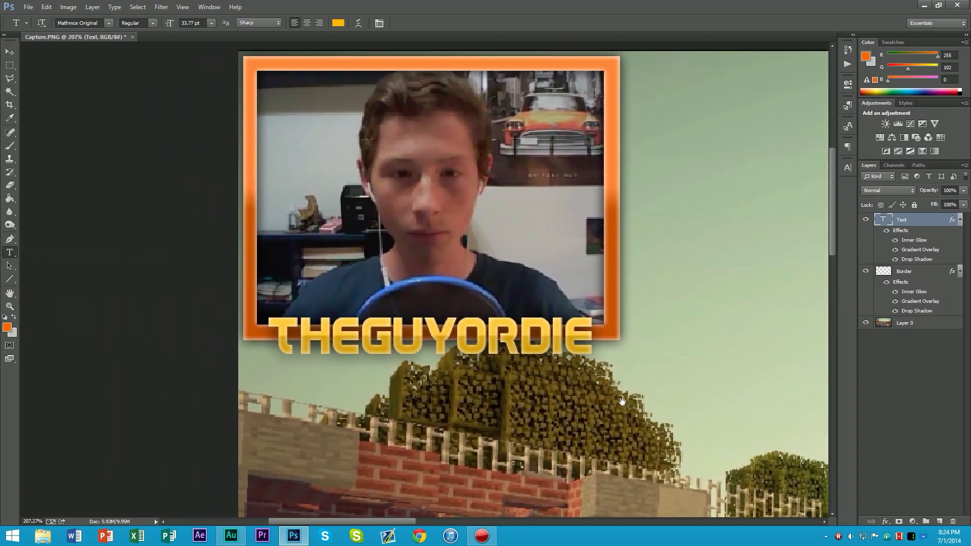
pyautogui.moveTo(616, 278); pyautogui.dragTo(582, 316)
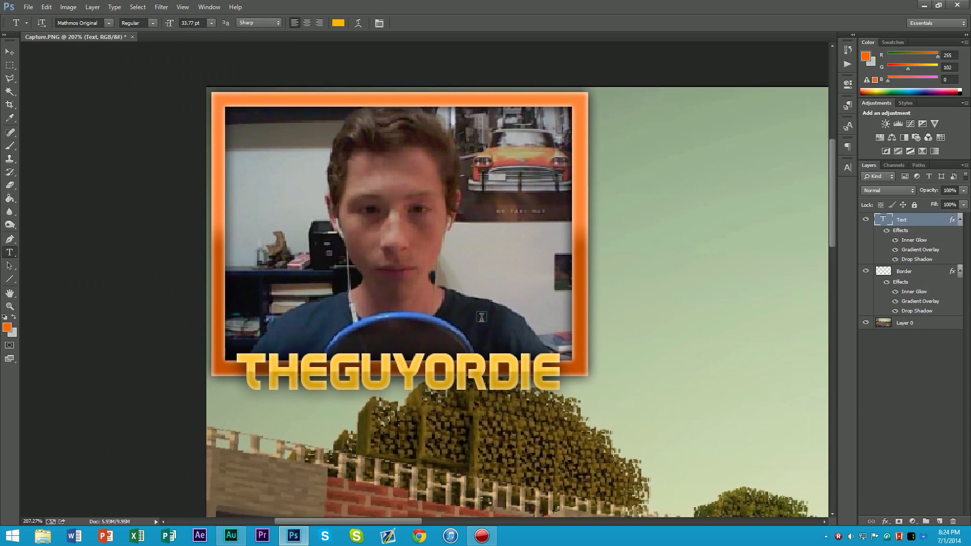
pyautogui.click(898, 275)
pyautogui.click(901, 326)
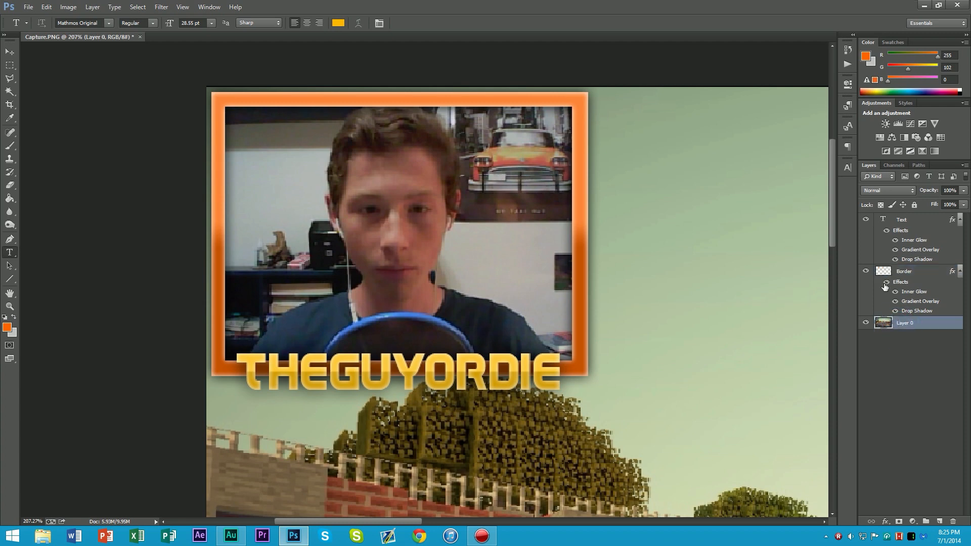
pyautogui.click(938, 521)
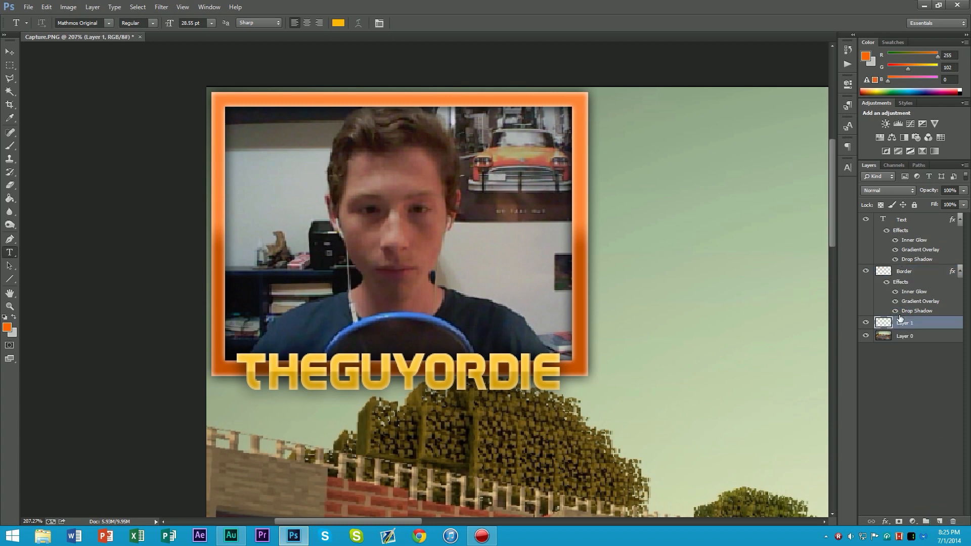
pyautogui.moveTo(902, 326)
pyautogui.mouseDown()
pyautogui.moveTo(898, 256)
pyautogui.moveTo(912, 327)
pyautogui.mouseUp()
# Make a wide elliptical selection that extends past both sides of the webcam frame and curves across the chest area
pyautogui.click(10, 65)
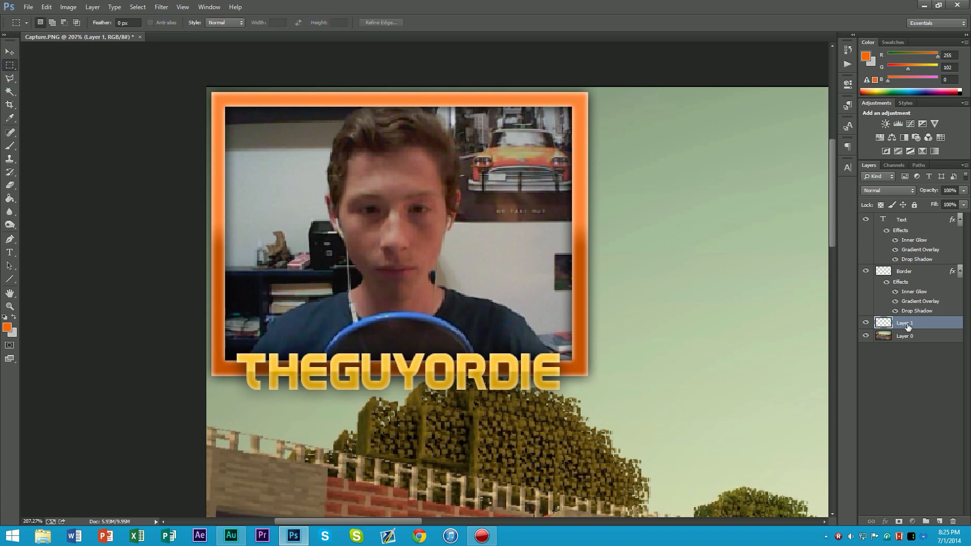
pyautogui.click(14, 64)
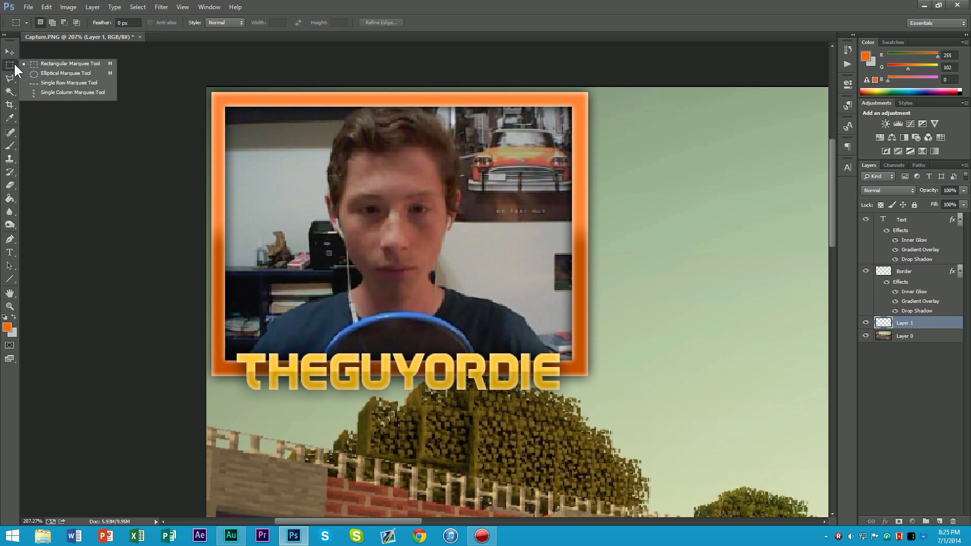
pyautogui.click(40, 72)
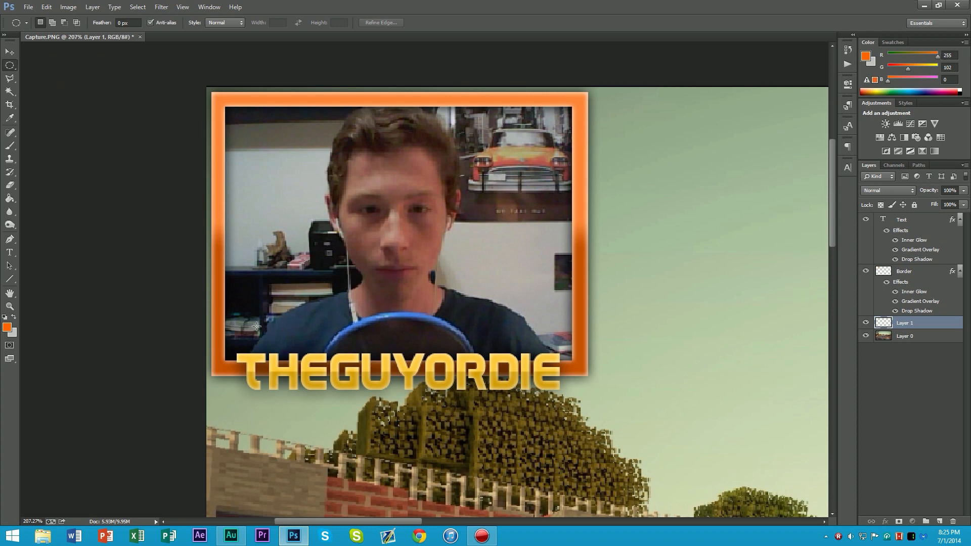
pyautogui.moveTo(120, 53); pyautogui.dragTo(676, 306)
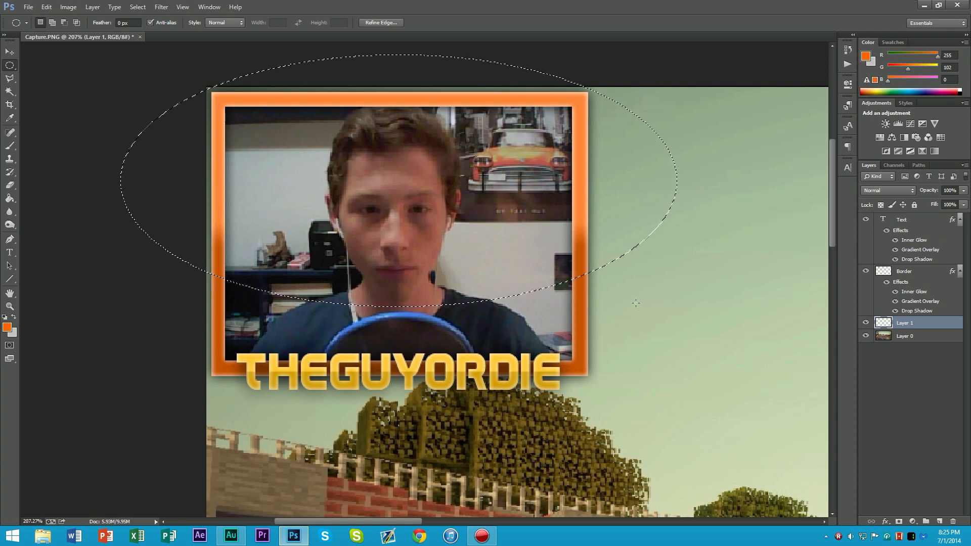
pyautogui.click(11, 67)
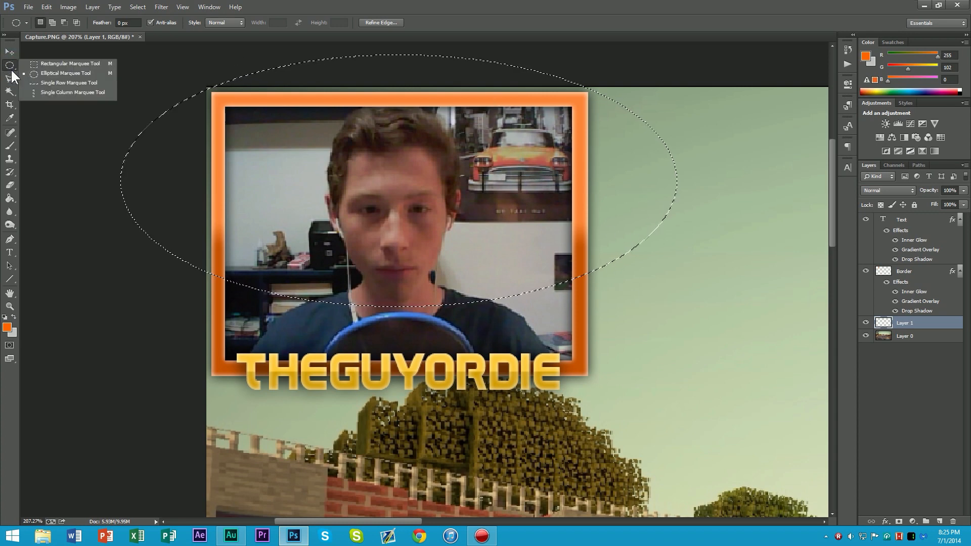
pyautogui.click(48, 63)
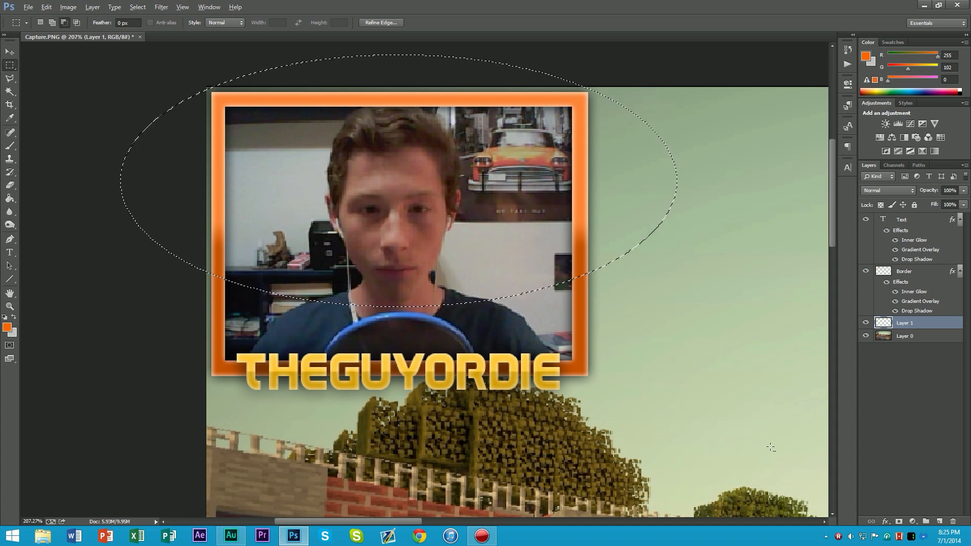
pyautogui.moveTo(803, 455); pyautogui.dragTo(581, 49)
pyautogui.moveTo(89, 58); pyautogui.dragTo(218, 380)
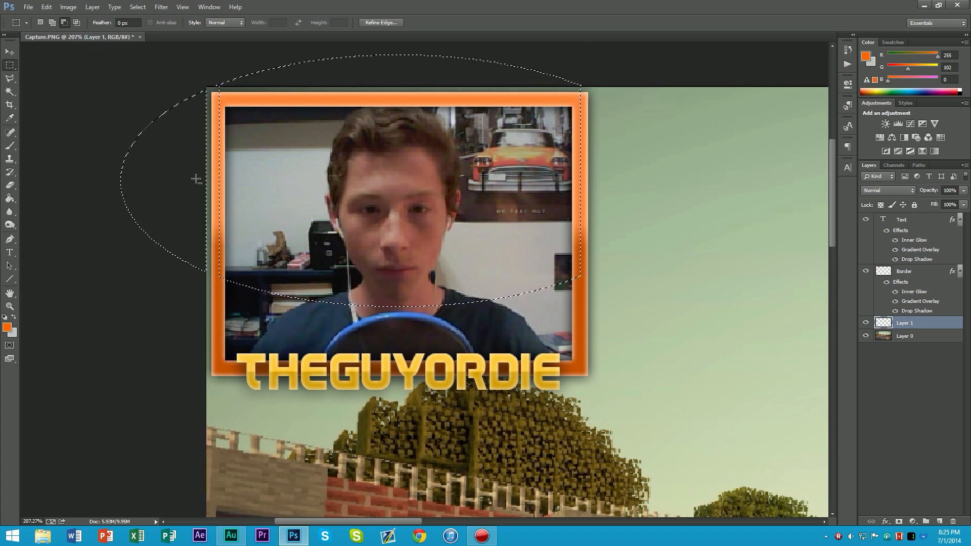
pyautogui.moveTo(130, 58); pyautogui.dragTo(214, 409)
pyautogui.moveTo(157, 49); pyautogui.dragTo(642, 99)
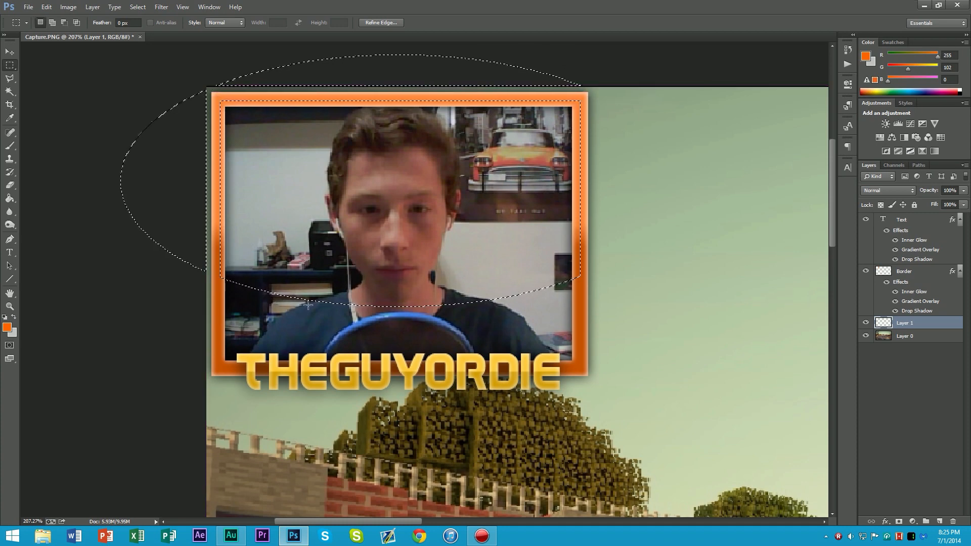
pyautogui.click(462, 262)
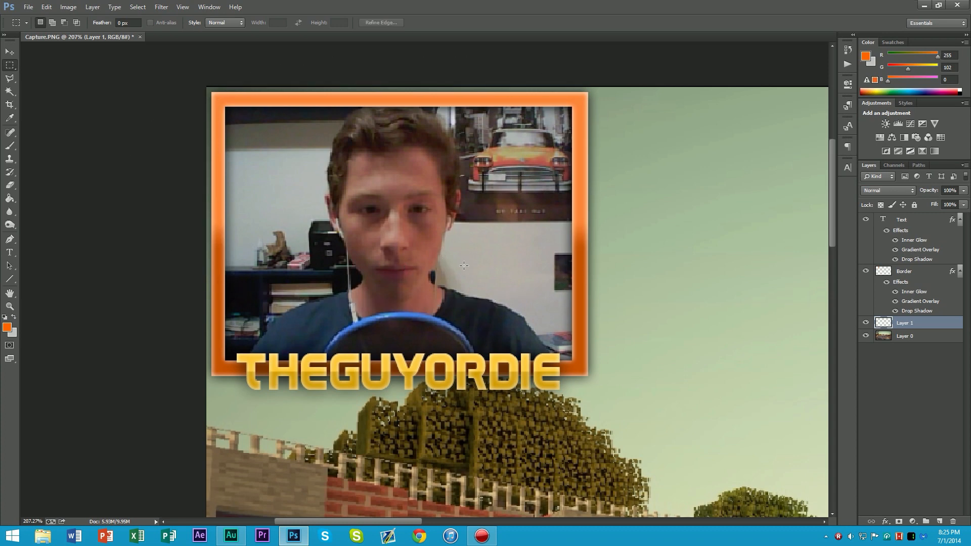
pyautogui.hotkey('ctrl', 'shift', 'd')
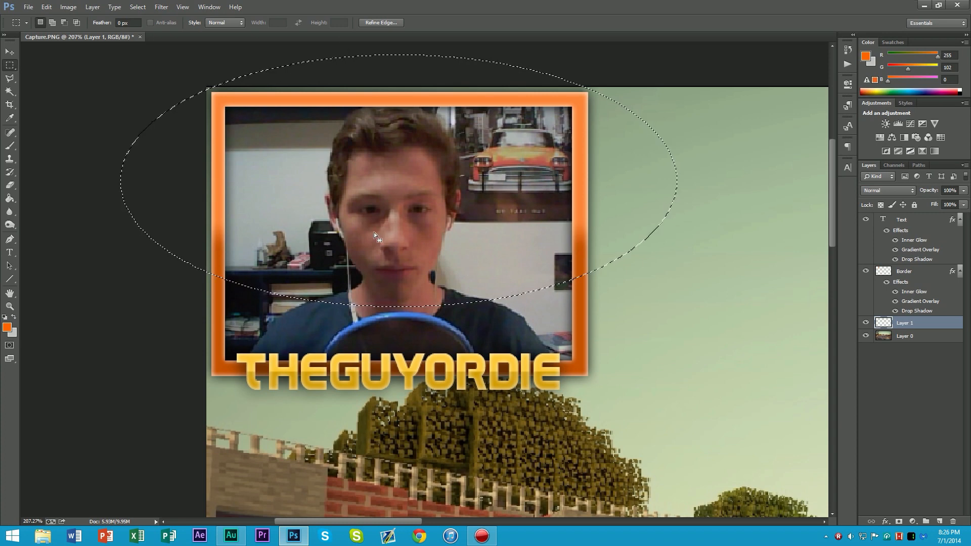
# Invert the elliptical selection so it covers the image area outside the ellipse
pyautogui.hotkey('ctrl', 'shift', 'i')
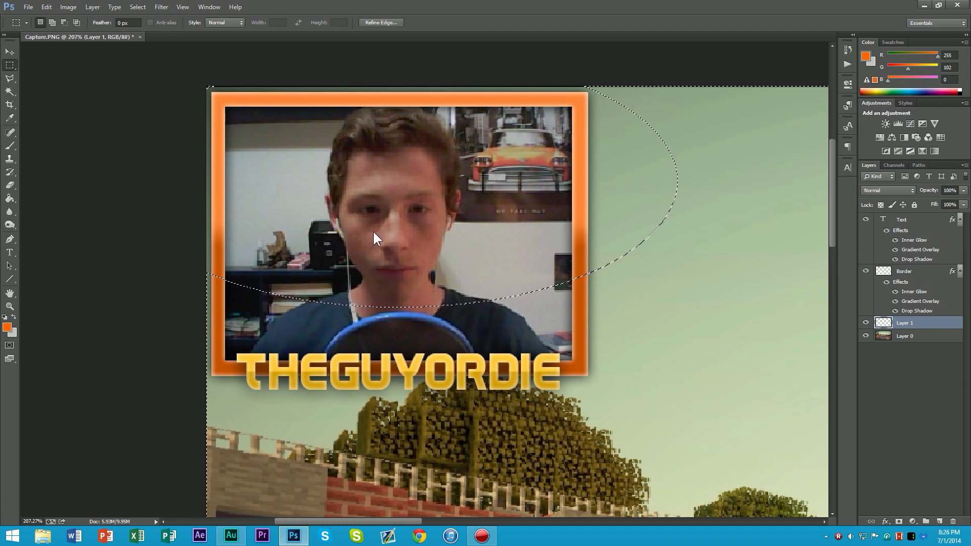
pyautogui.scroll(-5, 373, 231)
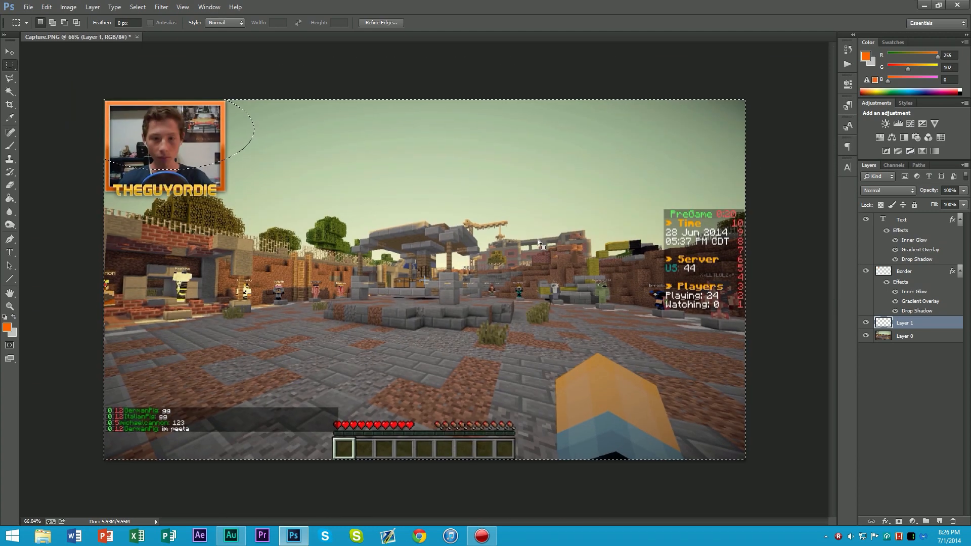
pyautogui.hotkey('ctrl', 'shift', 'i')
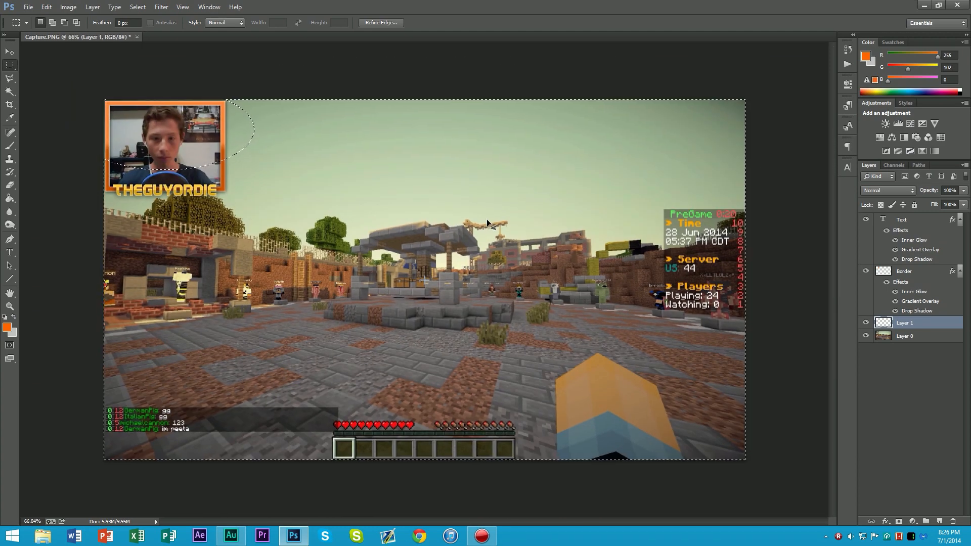
pyautogui.hotkey('ctrl', 'shift', 'i')
# Subtract rectangles outside the webcam frame from the selection, leaving only the curved area across the webcam's lower part
pyautogui.scroll(5, 79, 72)
pyautogui.scroll(4, 79, 72)
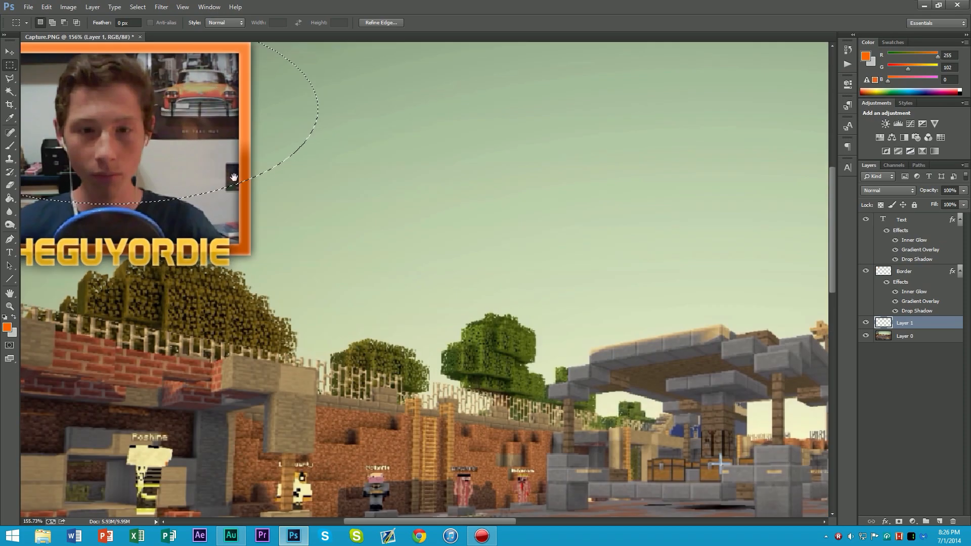
pyautogui.moveTo(187, 121); pyautogui.dragTo(449, 190)
pyautogui.scroll(-8, 475, 209)
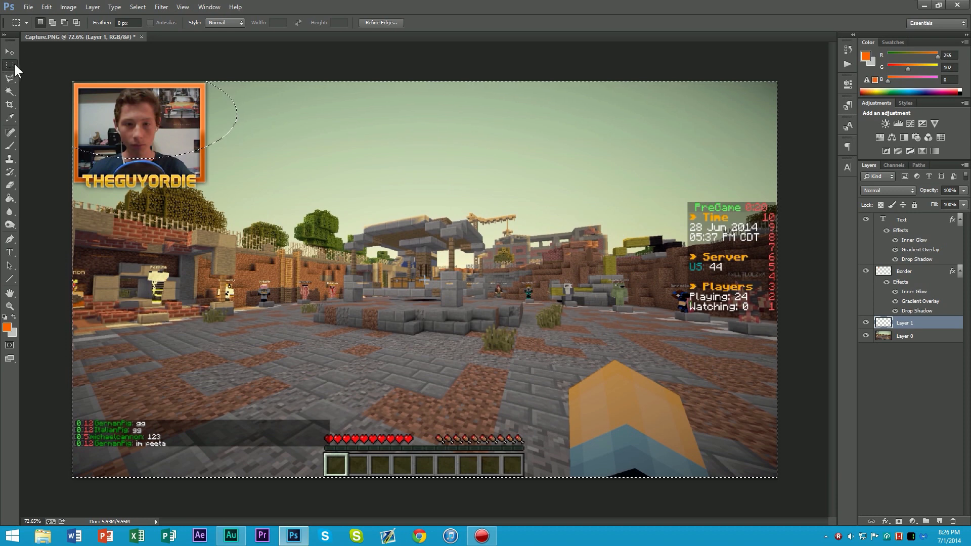
pyautogui.moveTo(786, 481); pyautogui.dragTo(203, 64)
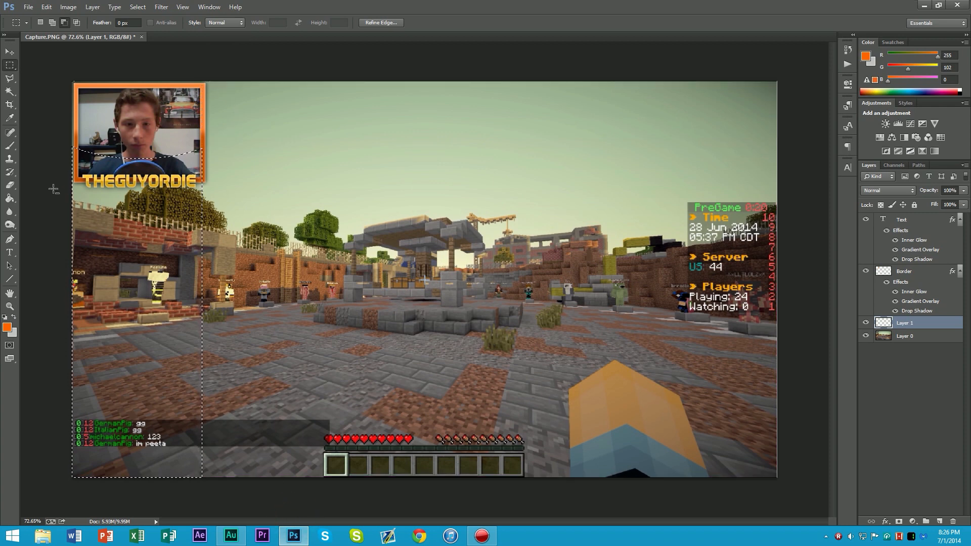
pyautogui.moveTo(253, 498); pyautogui.dragTo(43, 180)
pyautogui.scroll(9, 176, 210)
pyautogui.moveTo(168, 184); pyautogui.dragTo(451, 402)
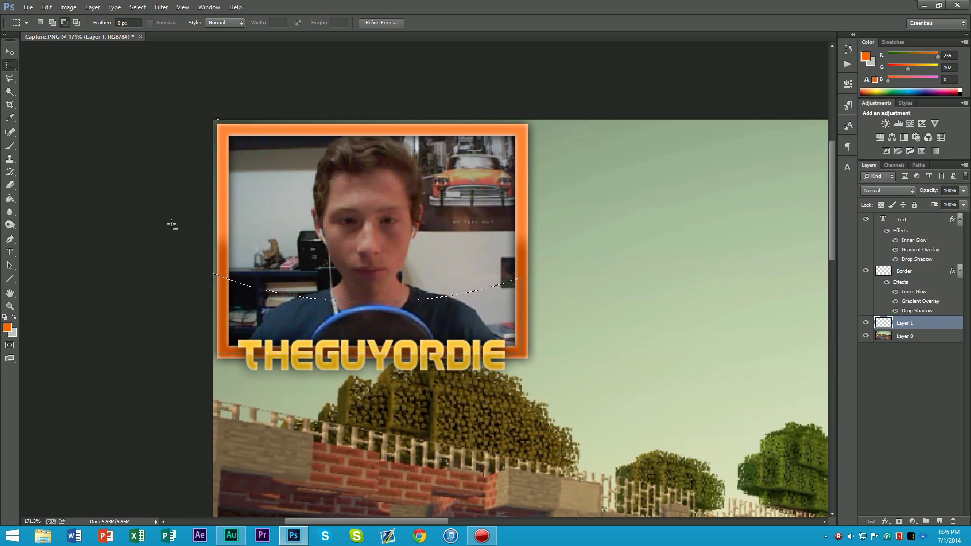
pyautogui.moveTo(216, 229); pyautogui.dragTo(225, 354)
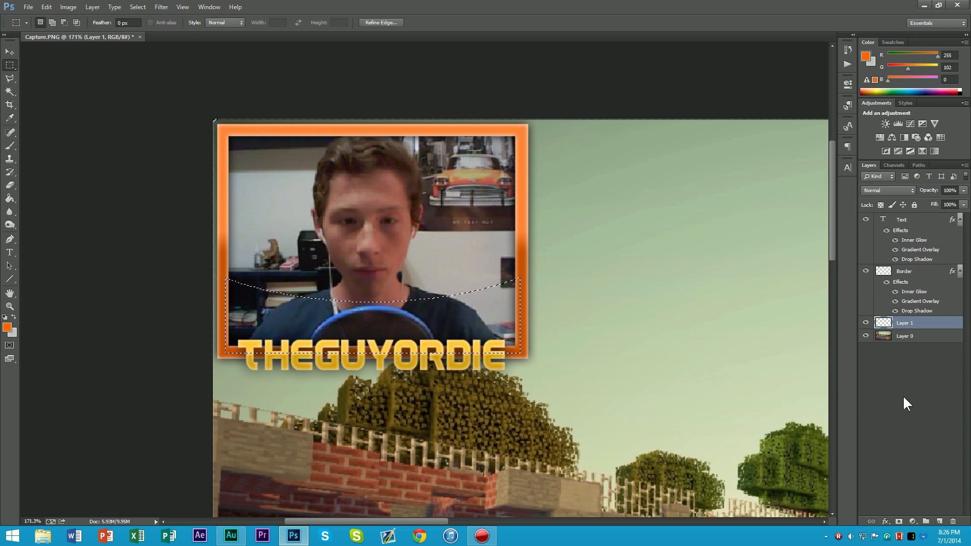
# Fill the curved selection on Layer 1 with black (000000) and deselect it
pyautogui.click(9, 198)
pyautogui.click(6, 327)
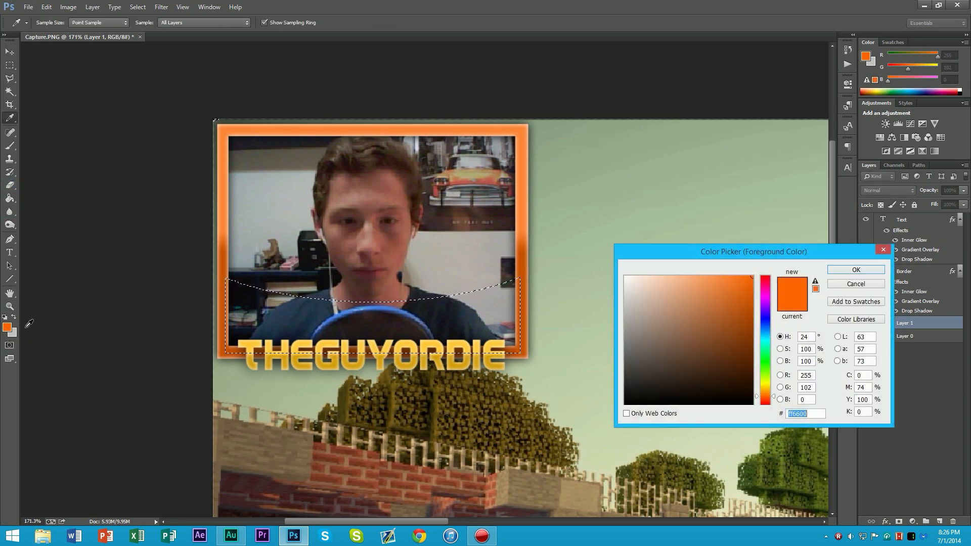
pyautogui.moveTo(674, 332); pyautogui.dragTo(631, 471)
pyautogui.click(855, 269)
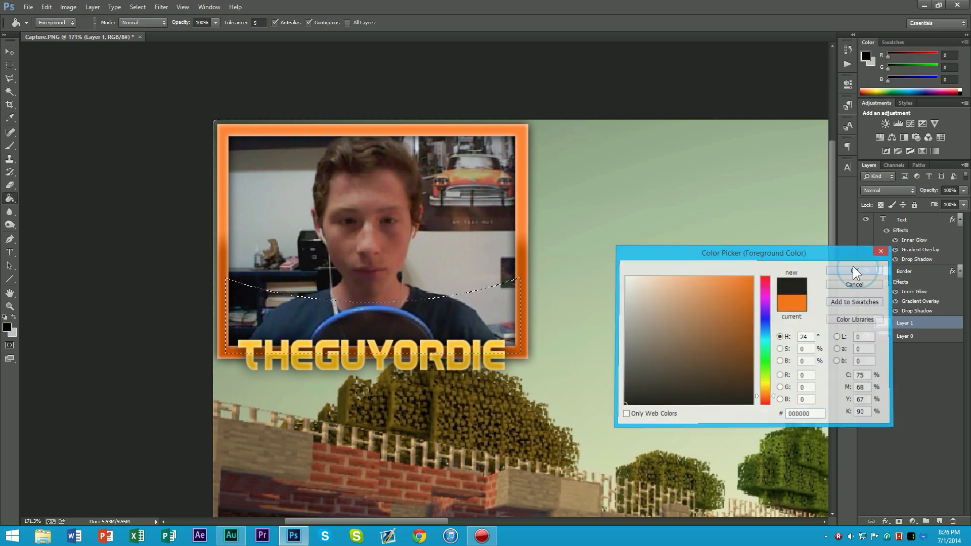
pyautogui.click(340, 329)
pyautogui.press('m')
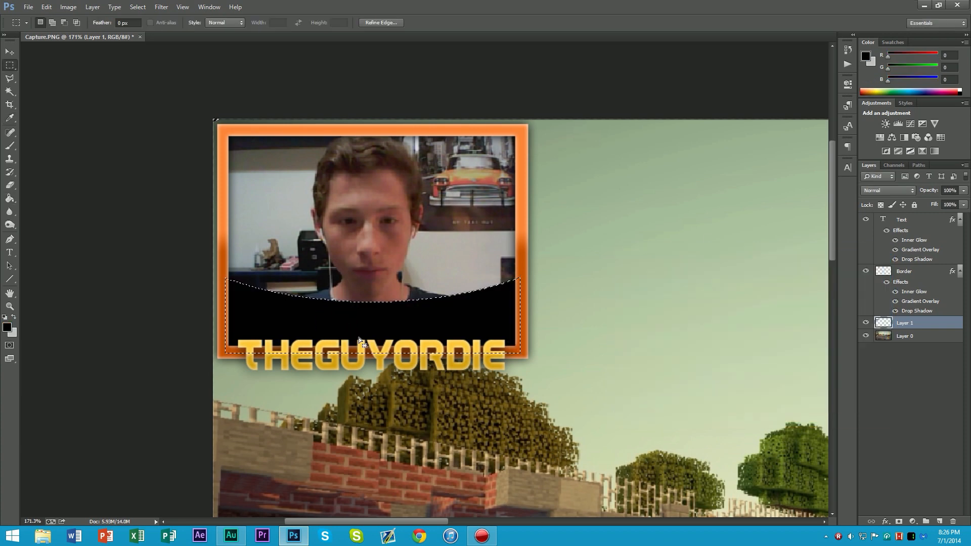
pyautogui.hotkey('ctrl', 'd')
# Lower the opacity of the black curved shape on Layer 1 to 29%
pyautogui.click(964, 191)
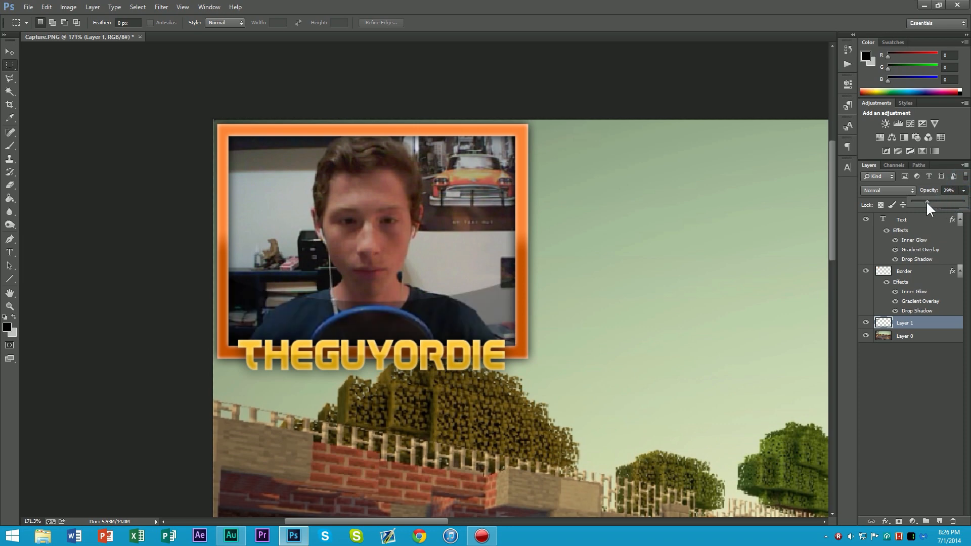
pyautogui.scroll(-5, 584, 335)
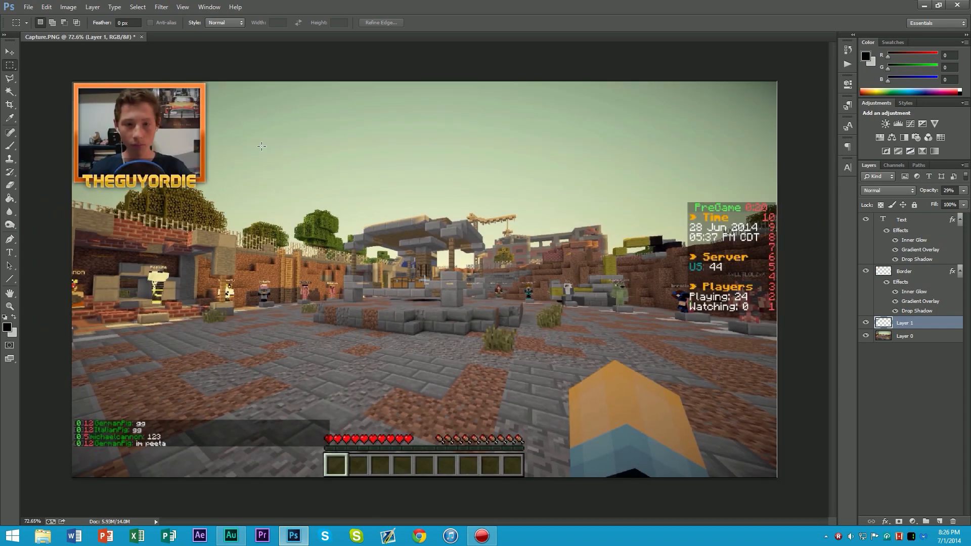
pyautogui.scroll(6, 262, 147)
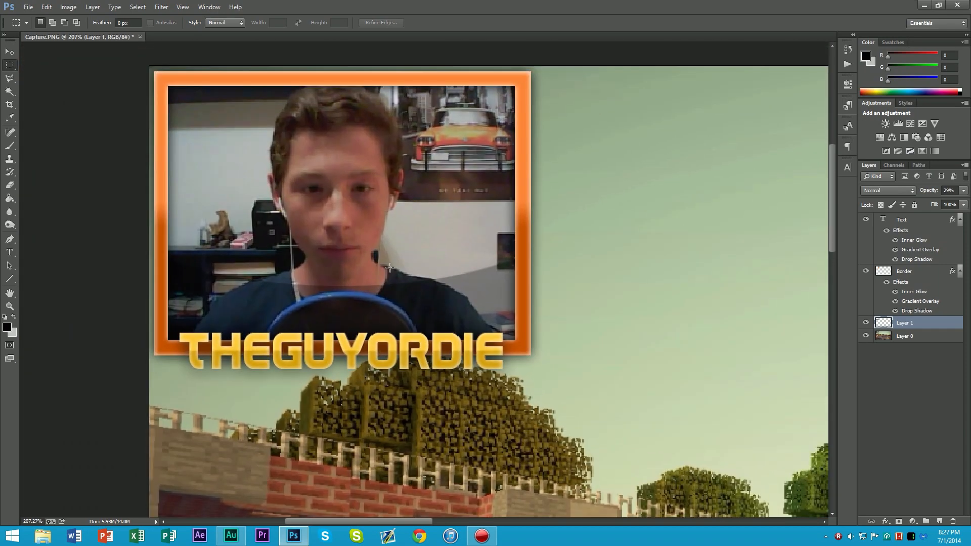
# Reduce the height of the curved black shape on Layer 1 from its upper edge so its curve sits lower in the webcam frame
pyautogui.hotkey('ctrl', 't')
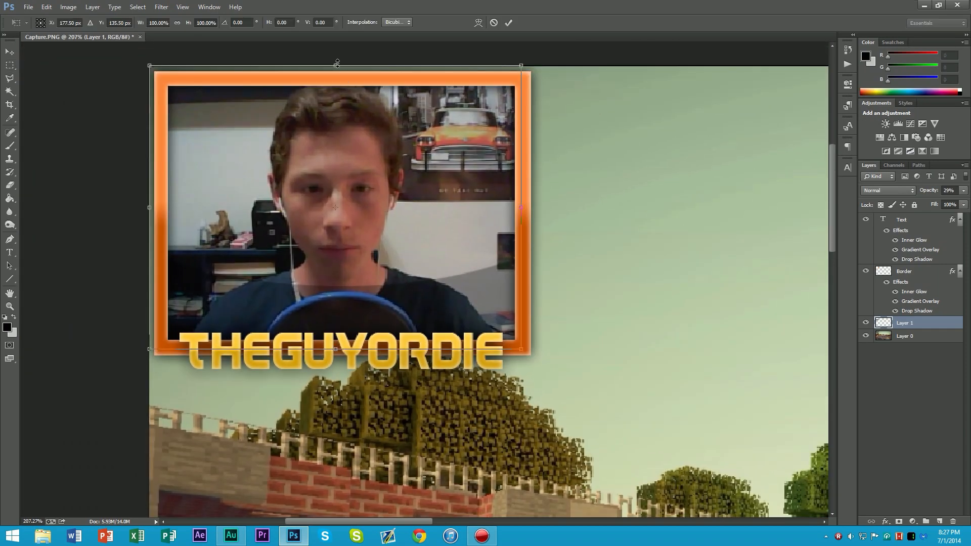
pyautogui.moveTo(336, 63); pyautogui.dragTo(330, 165)
pyautogui.press('Return')
pyautogui.press('m')
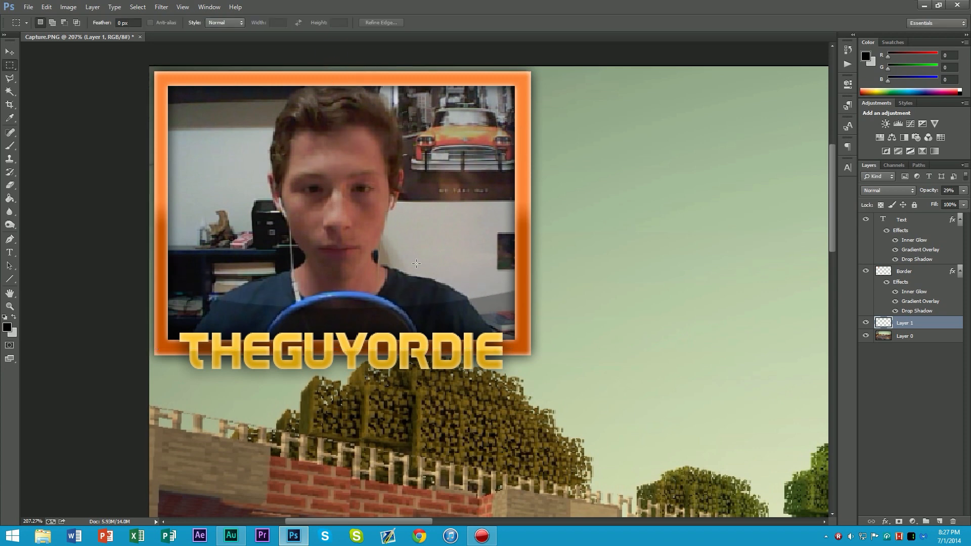
pyautogui.hotkey('ctrl', 't')
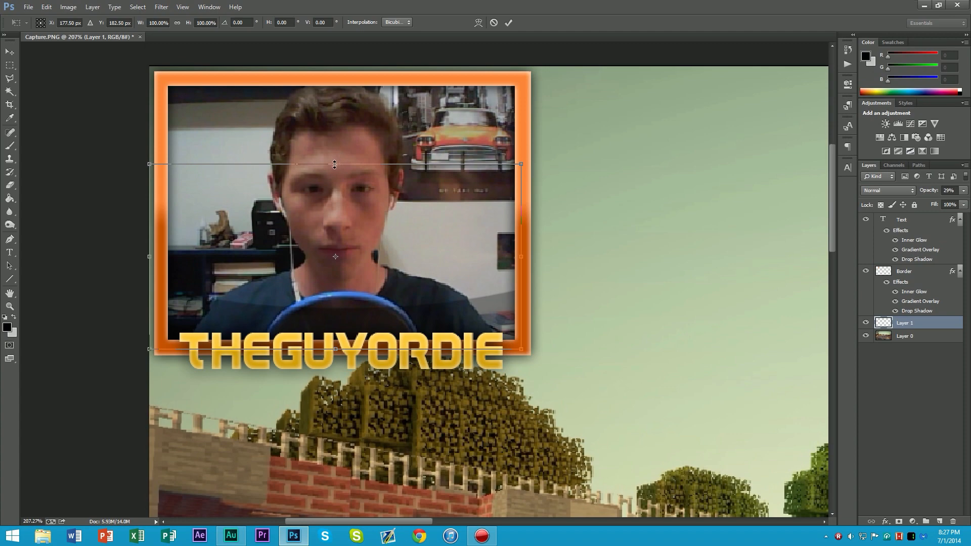
pyautogui.moveTo(334, 164); pyautogui.dragTo(332, 165)
pyautogui.press('Return')
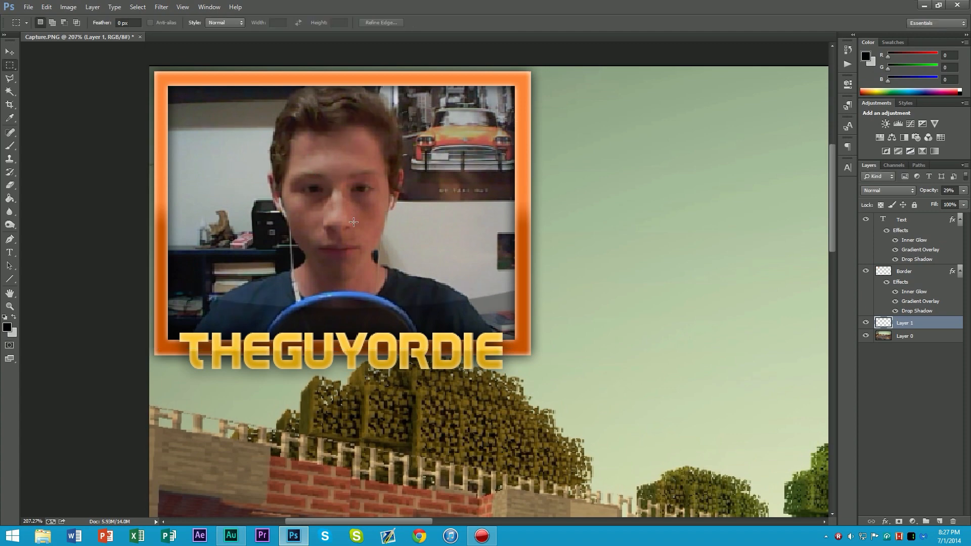
# Raise the opacity of the curved black shape on Layer 1 to 40%
pyautogui.scroll(-14, 353, 222)
pyautogui.scroll(7, 214, 185)
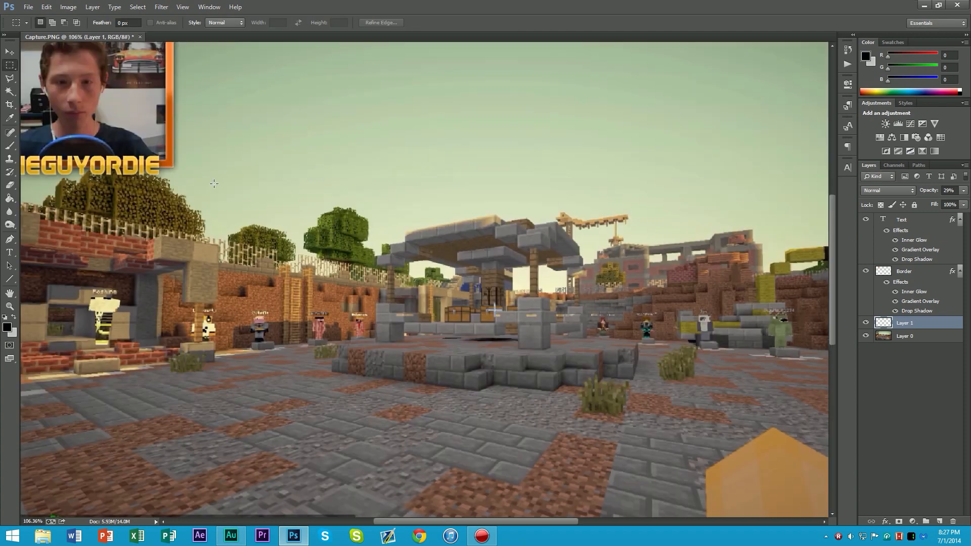
pyautogui.scroll(4, 214, 184)
pyautogui.moveTo(214, 184); pyautogui.dragTo(509, 305)
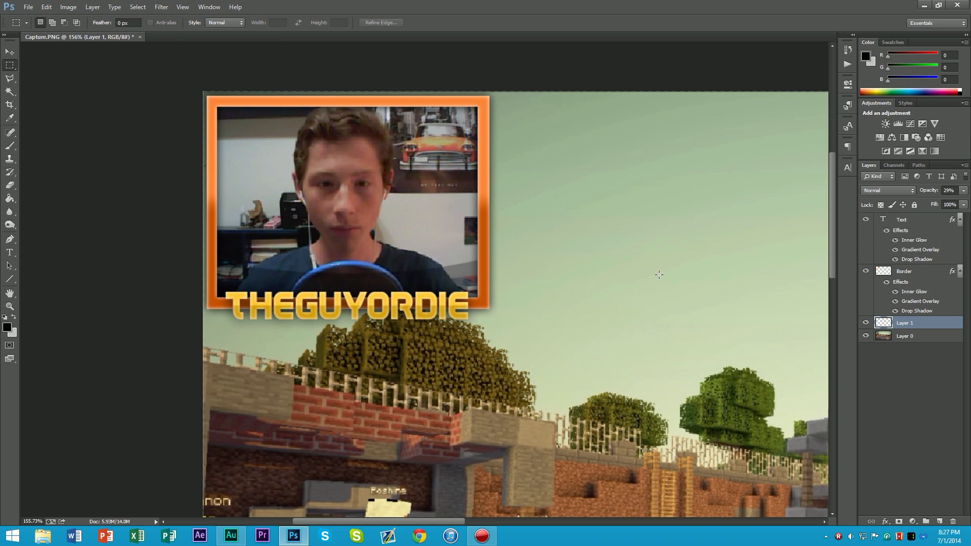
pyautogui.click(963, 190)
pyautogui.moveTo(939, 201); pyautogui.dragTo(930, 201)
pyautogui.scroll(-7, 451, 287)
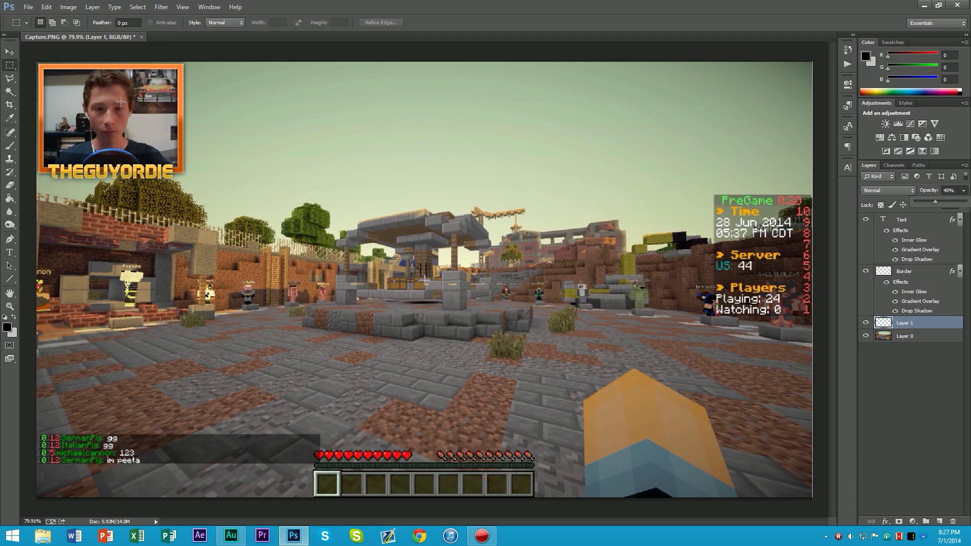
# Examine the finished webcam overlay up close and against the whole game screenshot
pyautogui.scroll(5, 125, 95)
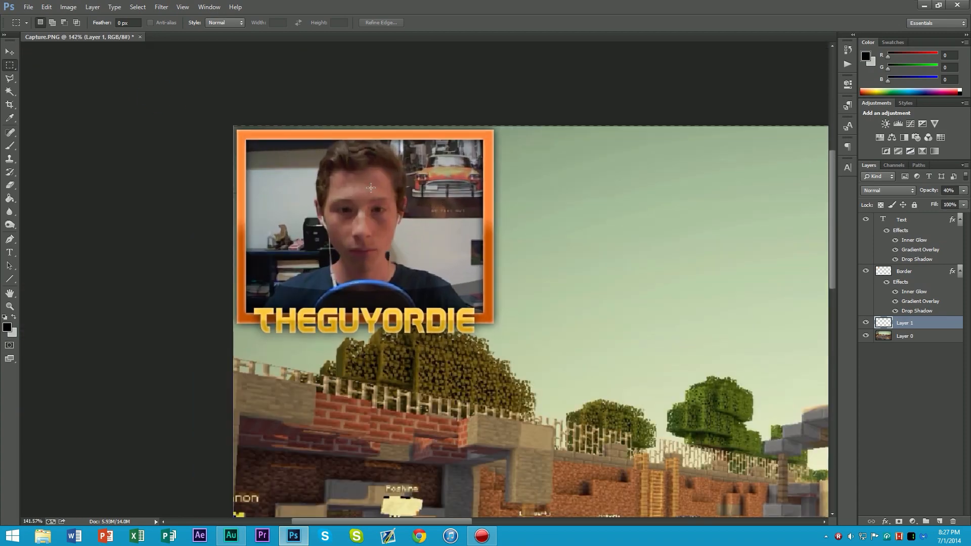
pyautogui.scroll(2, 377, 186)
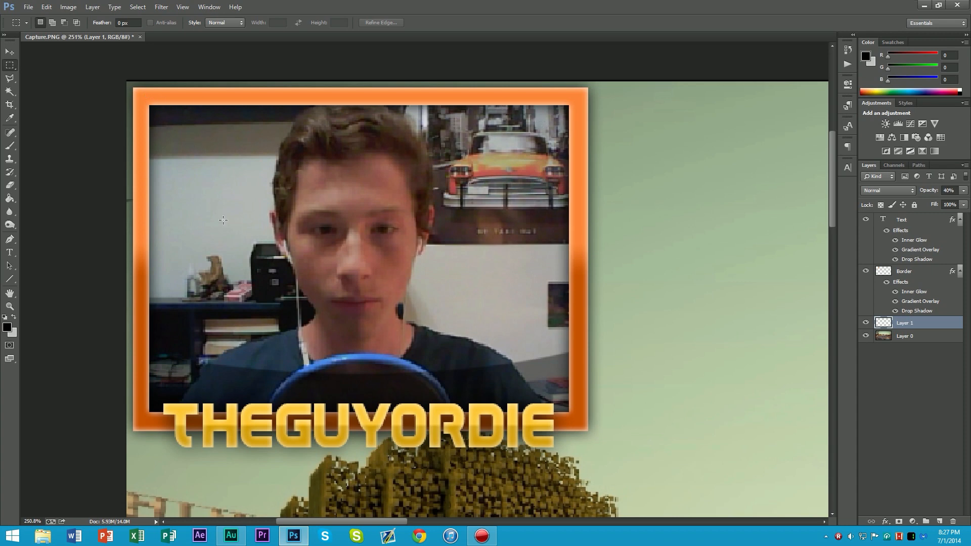
pyautogui.scroll(-6, 417, 316)
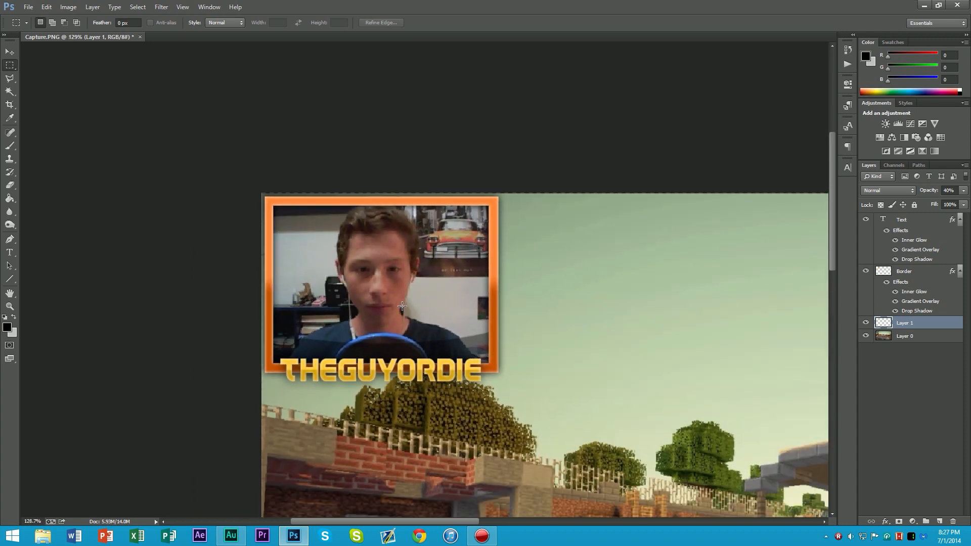
pyautogui.scroll(5, 207, 192)
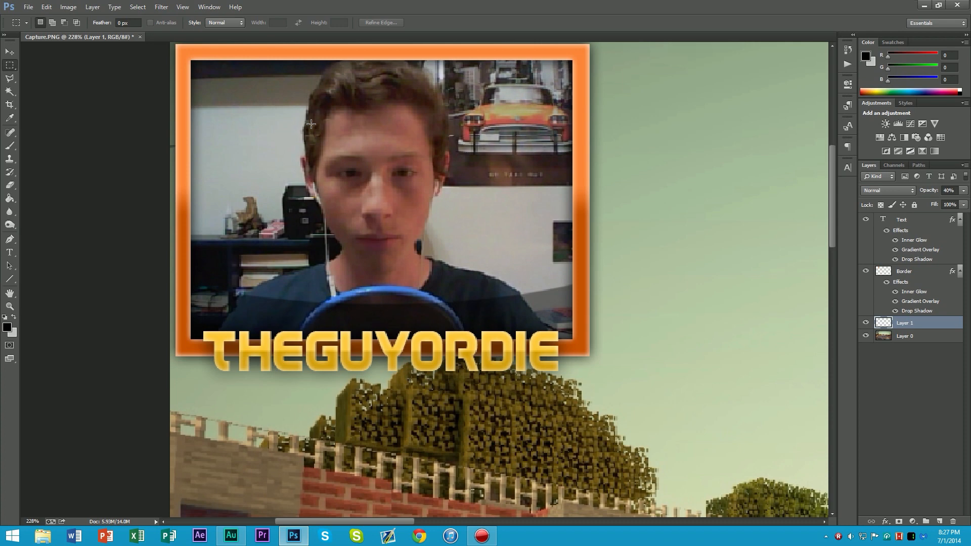
pyautogui.rightClick(10, 65)
pyautogui.click(10, 66)
pyautogui.scroll(-10, 389, 144)
pyautogui.scroll(-5, 429, 132)
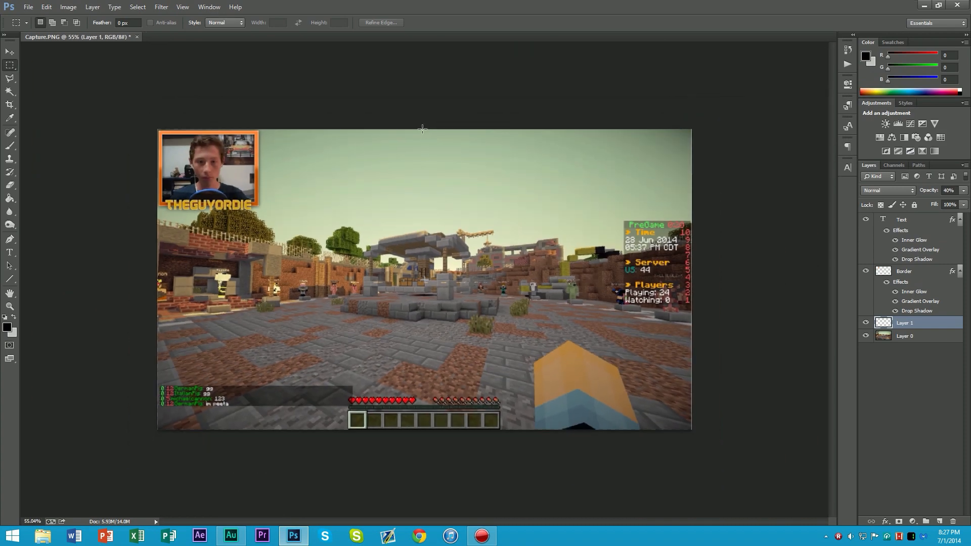
pyautogui.scroll(5, 324, 129)
pyautogui.scroll(-2, 325, 130)
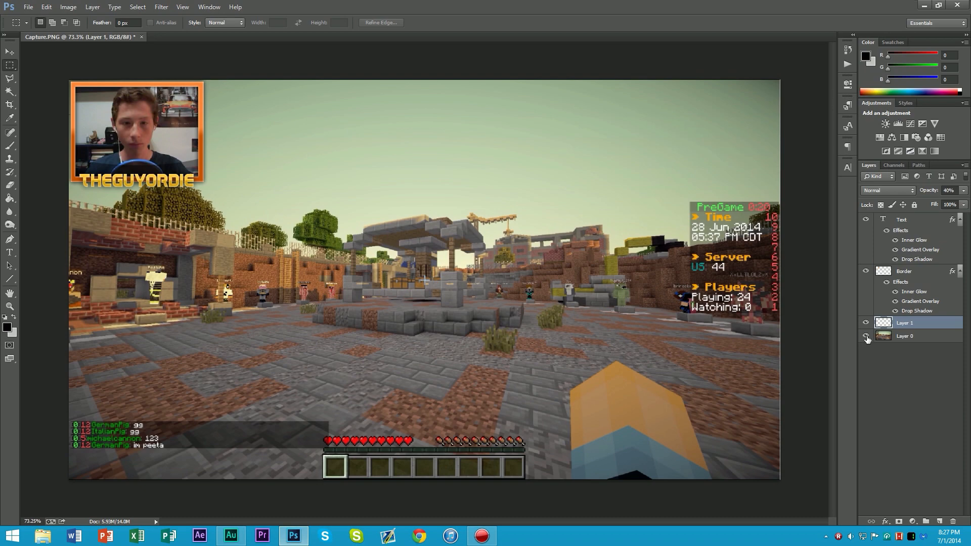
# Toggle the visibility of the Layer 0 game screenshot to compare the overlay with and without its background
pyautogui.click(866, 336)
pyautogui.click(882, 337)
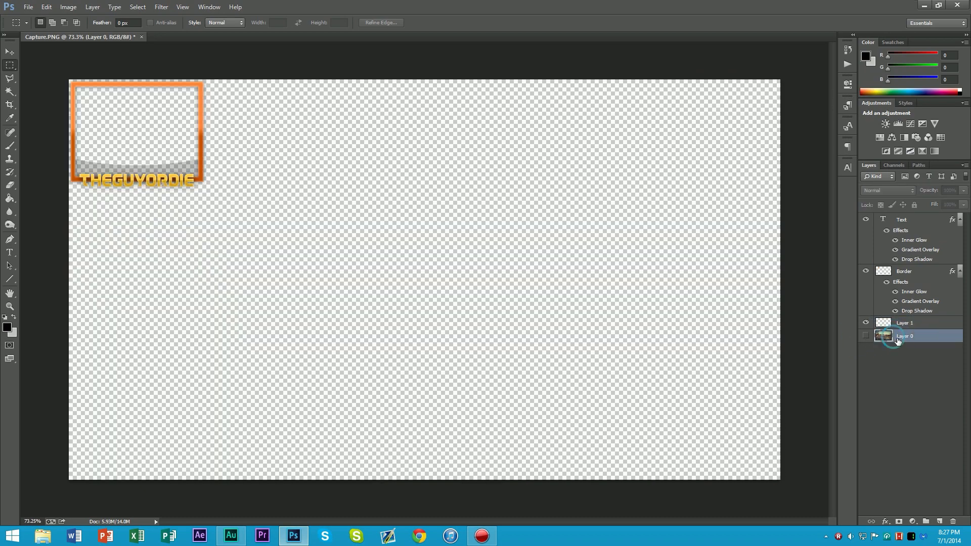
pyautogui.click(865, 336)
pyautogui.click(865, 337)
pyautogui.click(865, 336)
pyautogui.click(866, 336)
pyautogui.click(865, 336)
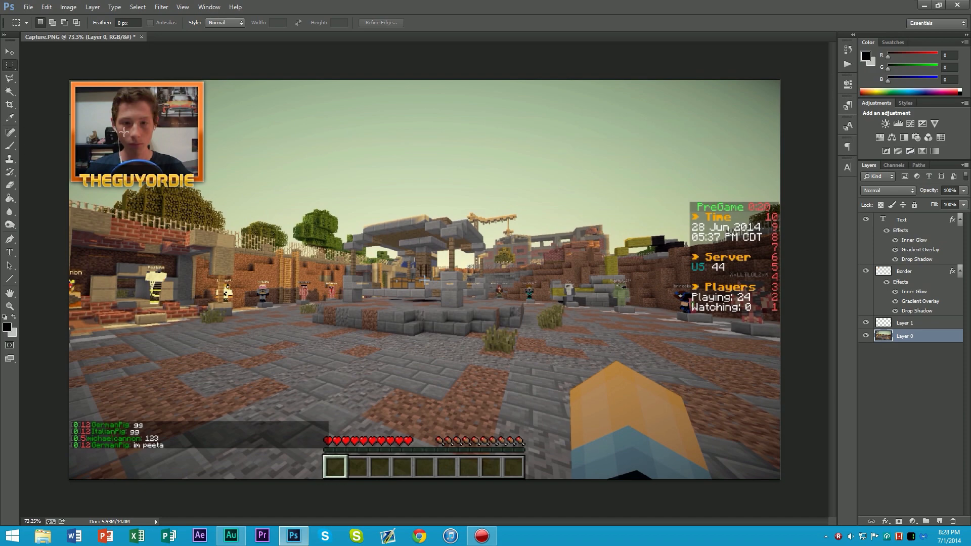
pyautogui.scroll(3, 108, 139)
pyautogui.scroll(-3, 235, 143)
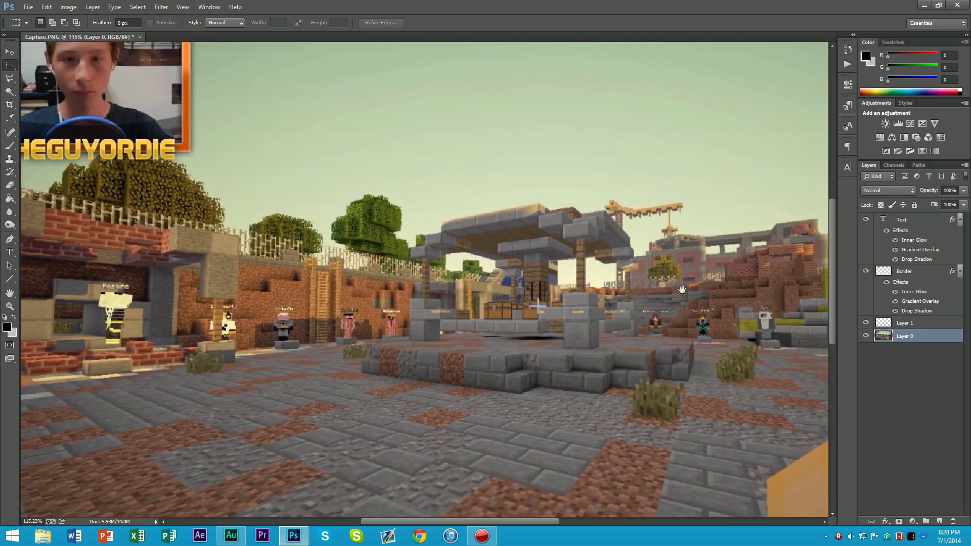
# Hide the Layer 0 background and save the document to the Desktop as Overlay in Photoshop (PSD) format
pyautogui.click(866, 336)
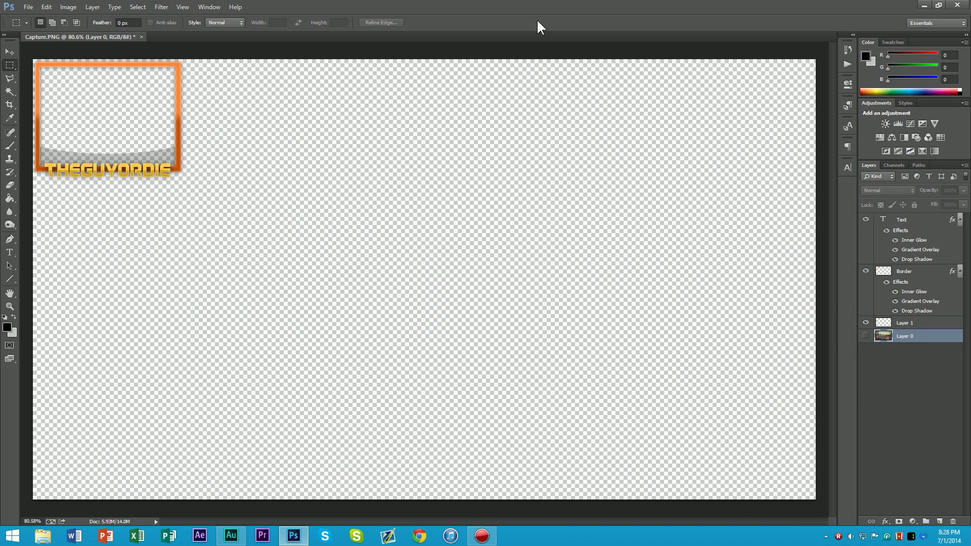
pyautogui.hotkey('ctrl', 'shift', 's')
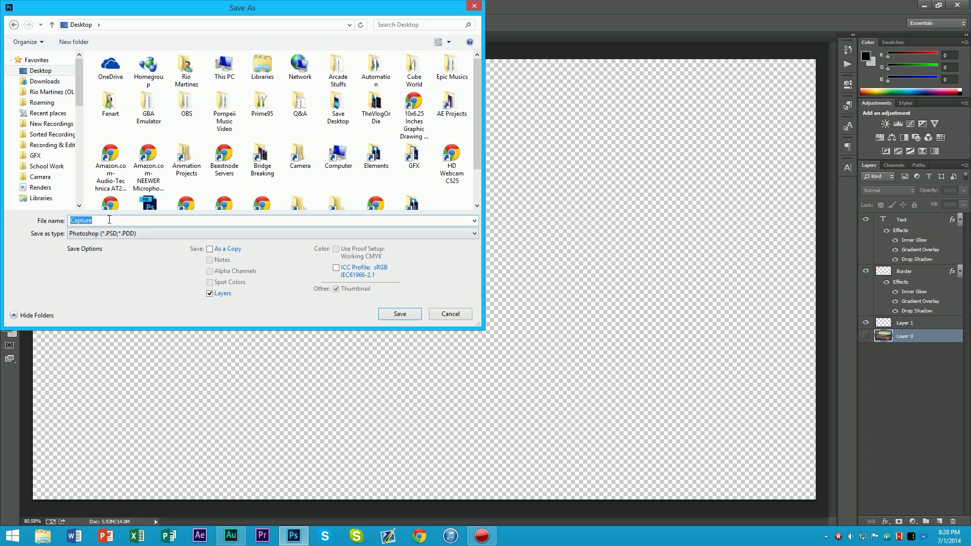
pyautogui.write('Overlay')
pyautogui.press('Return')
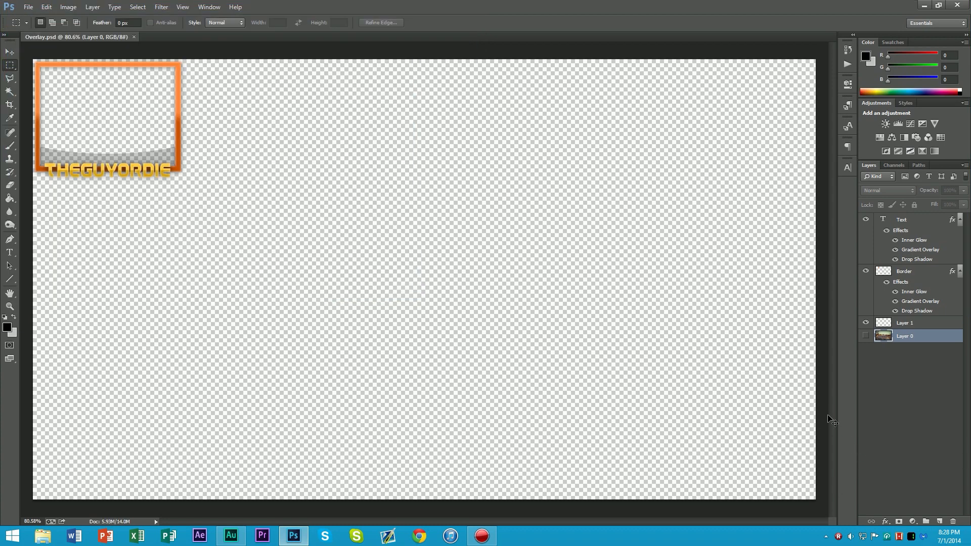
# Save a PNG copy named Overlay to the Desktop with Smallest / Slow compression and no interlacing
pyautogui.hotkey('ctrl', 'shift', 's')
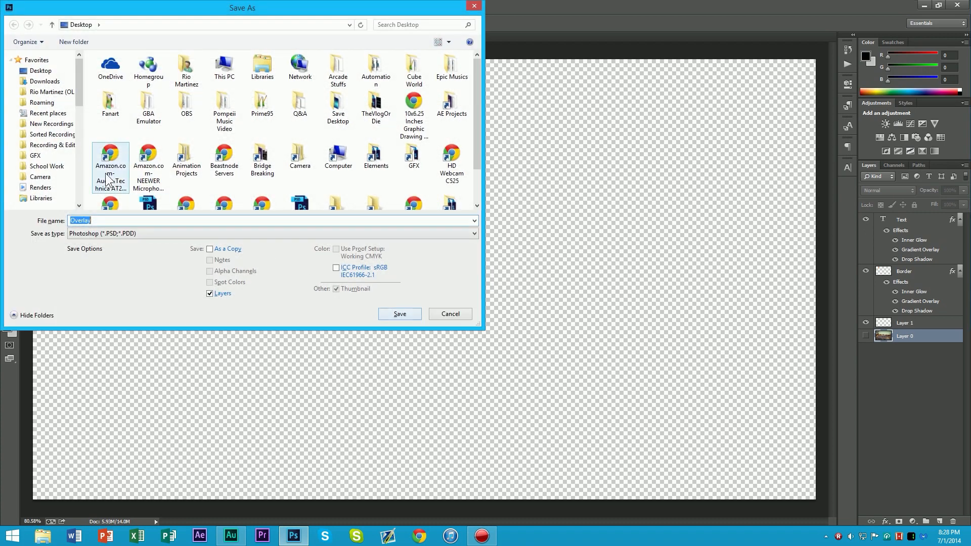
pyautogui.click(141, 233)
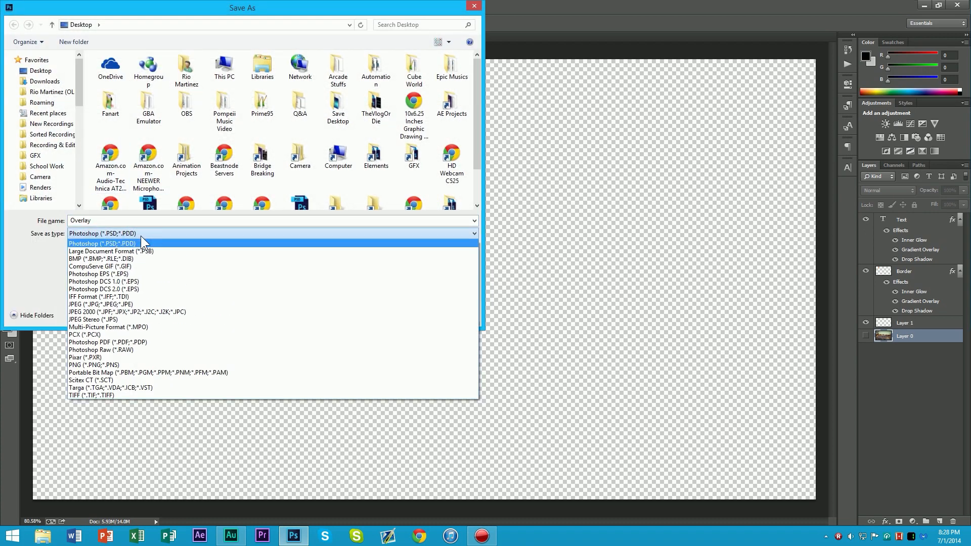
pyautogui.click(100, 367)
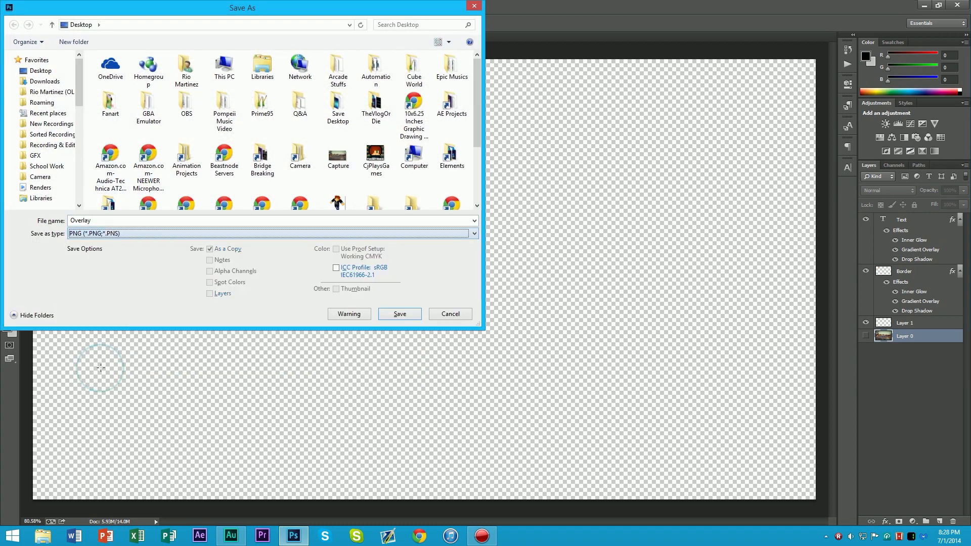
pyautogui.click(157, 233)
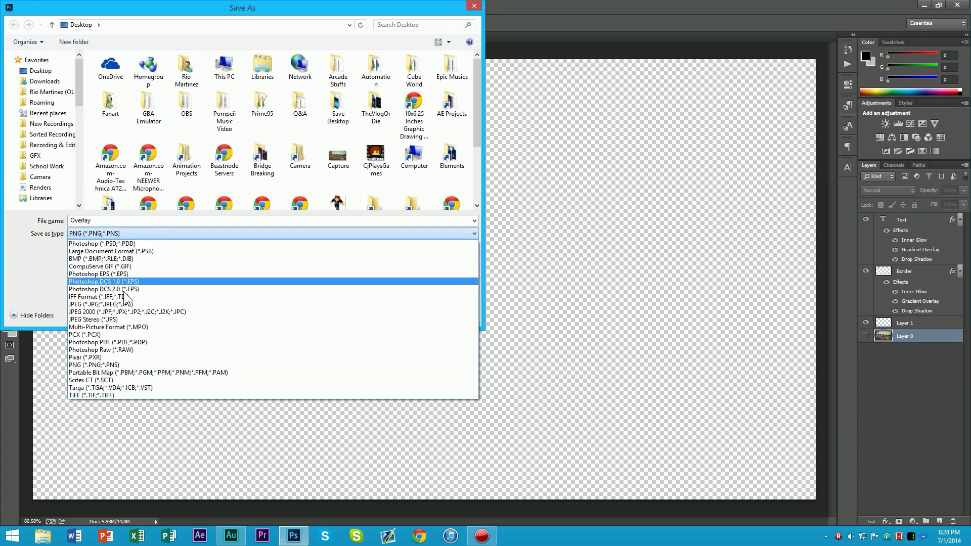
pyautogui.click(116, 233)
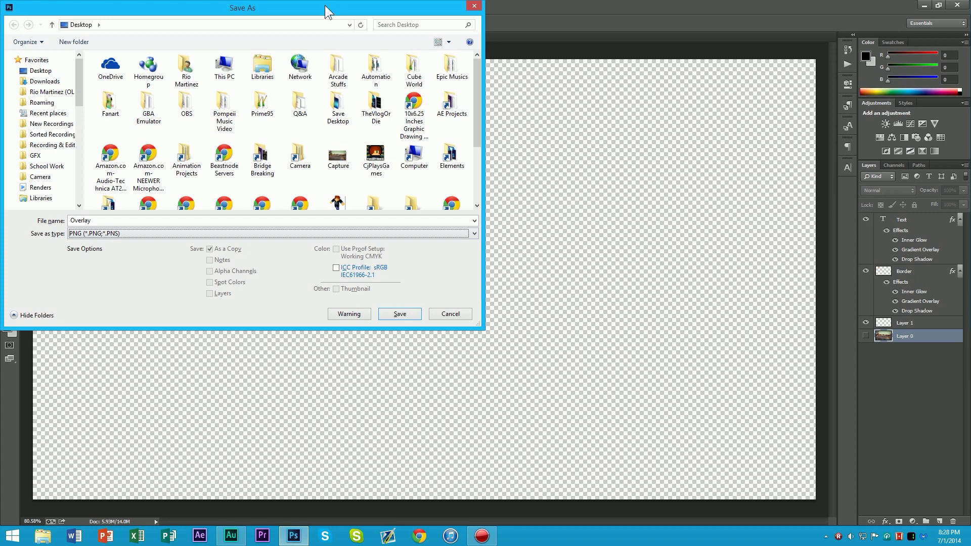
pyautogui.moveTo(328, 9); pyautogui.dragTo(670, 108)
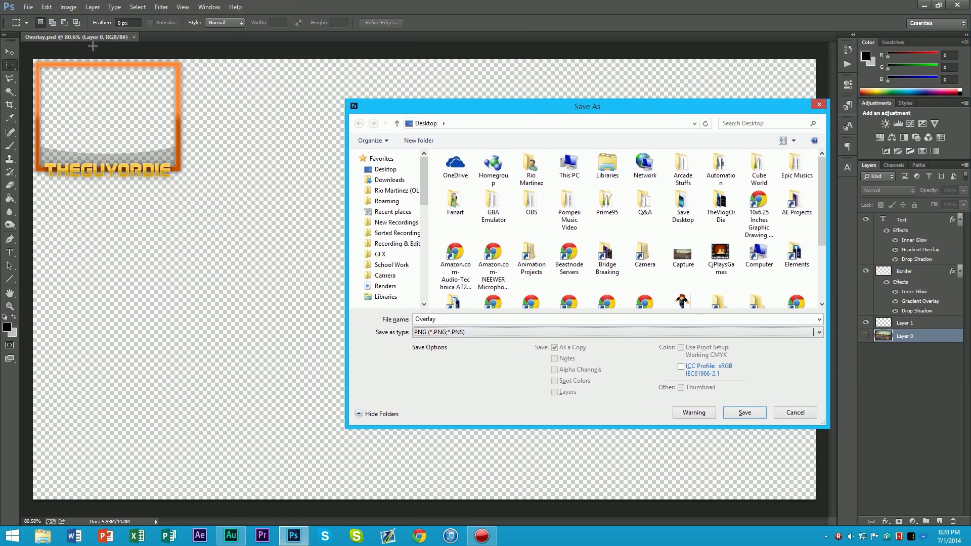
pyautogui.moveTo(529, 105); pyautogui.dragTo(381, 68)
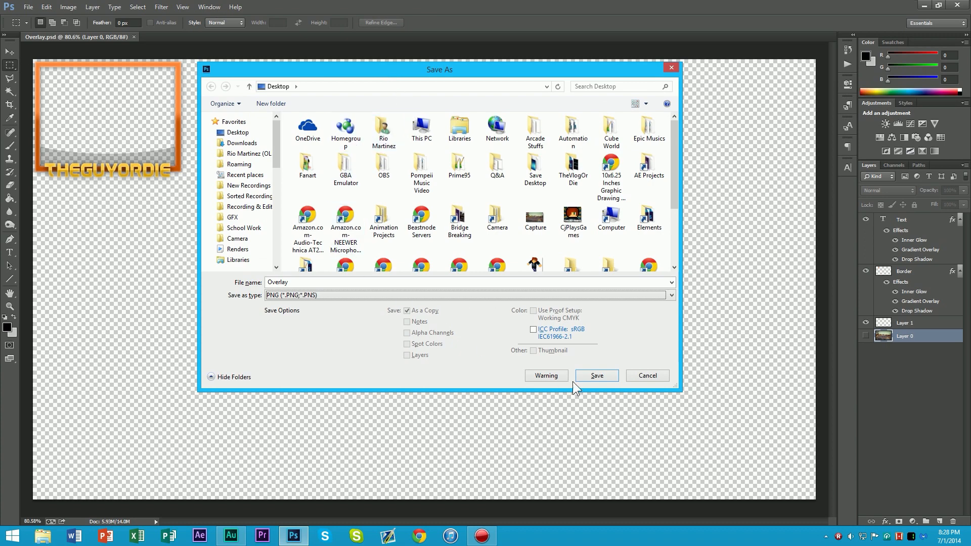
pyautogui.click(596, 375)
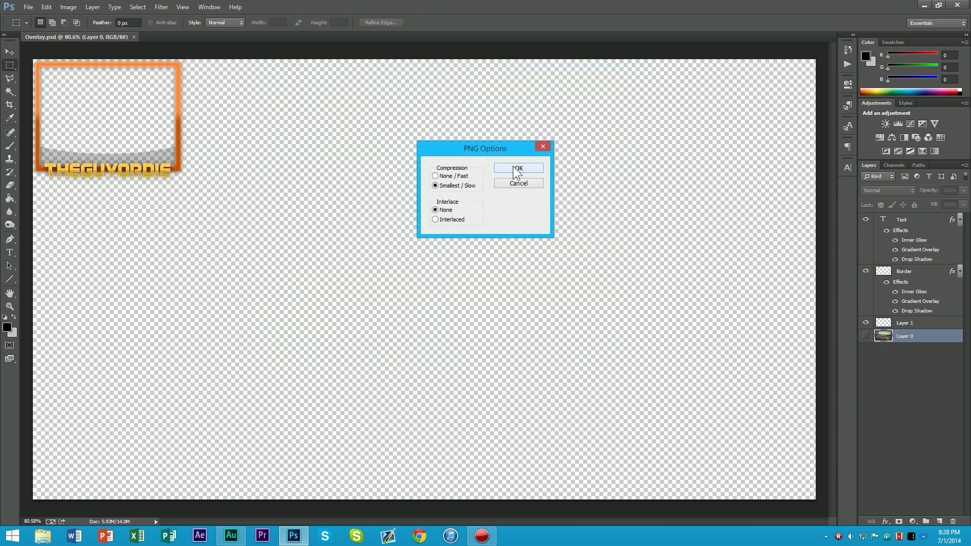
pyautogui.click(519, 164)
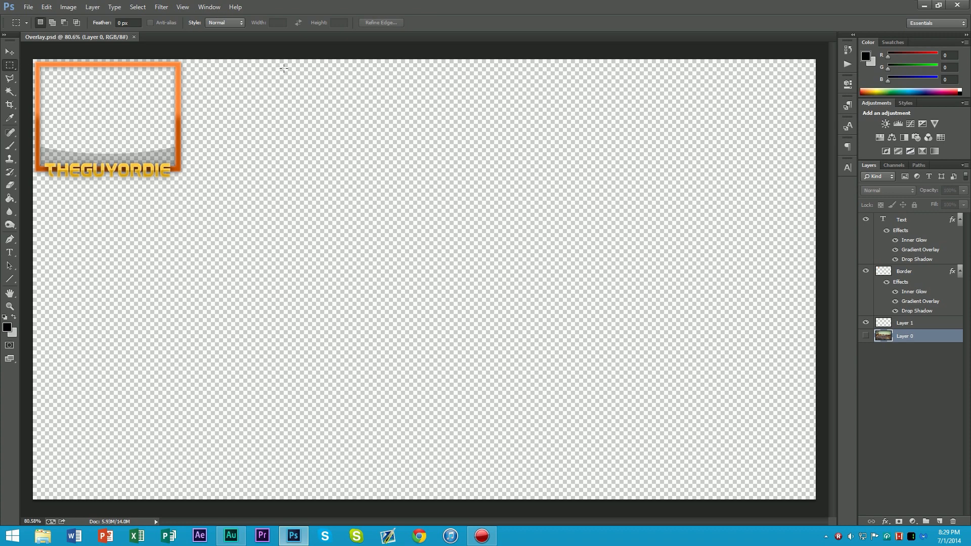
# Open the Overlay PNG from the desktop in Windows Photo Viewer to check it, and close the viewer
pyautogui.click(938, 5)
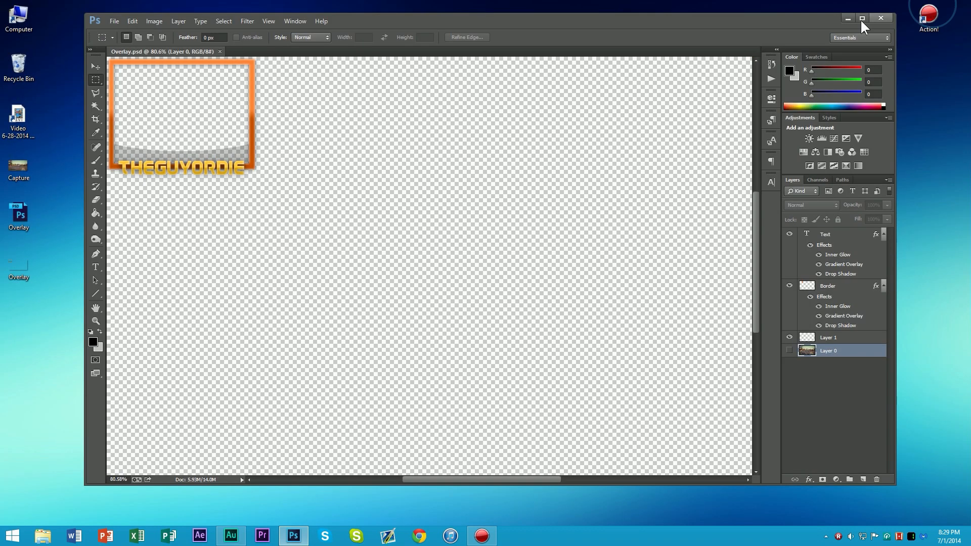
pyautogui.doubleClick(18, 269)
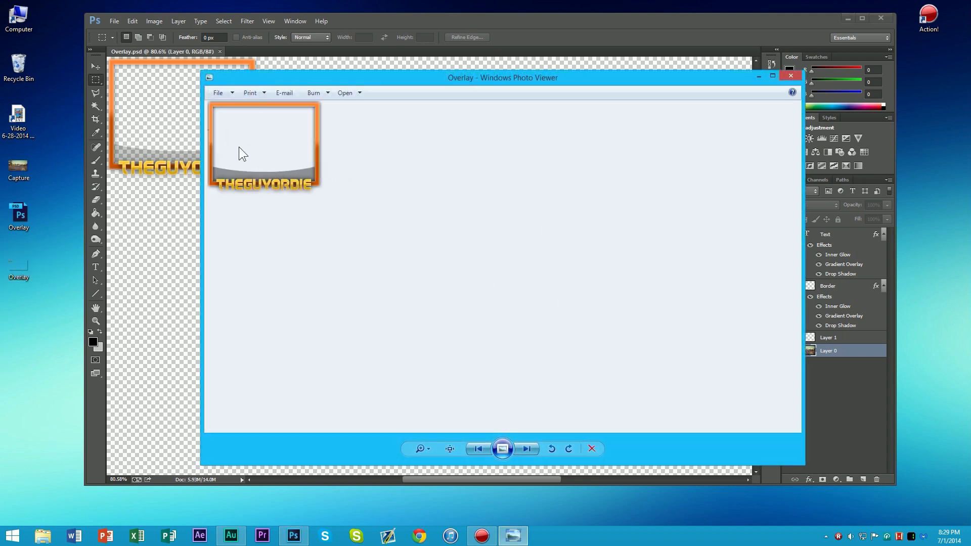
pyautogui.click(791, 76)
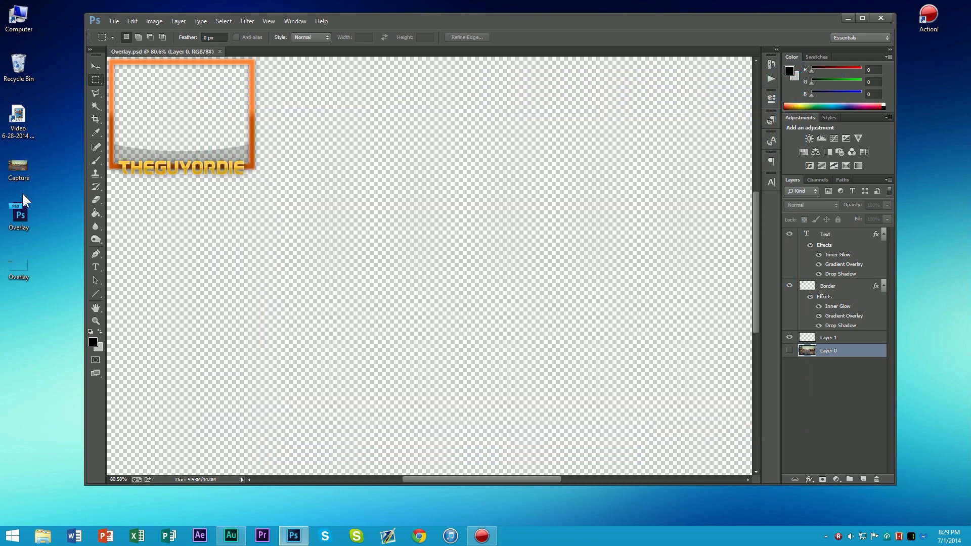
# Rearrange the desktop icons so the Overlay PNG sits directly above the video shortcut
pyautogui.moveTo(32, 115); pyautogui.dragTo(23, 374)
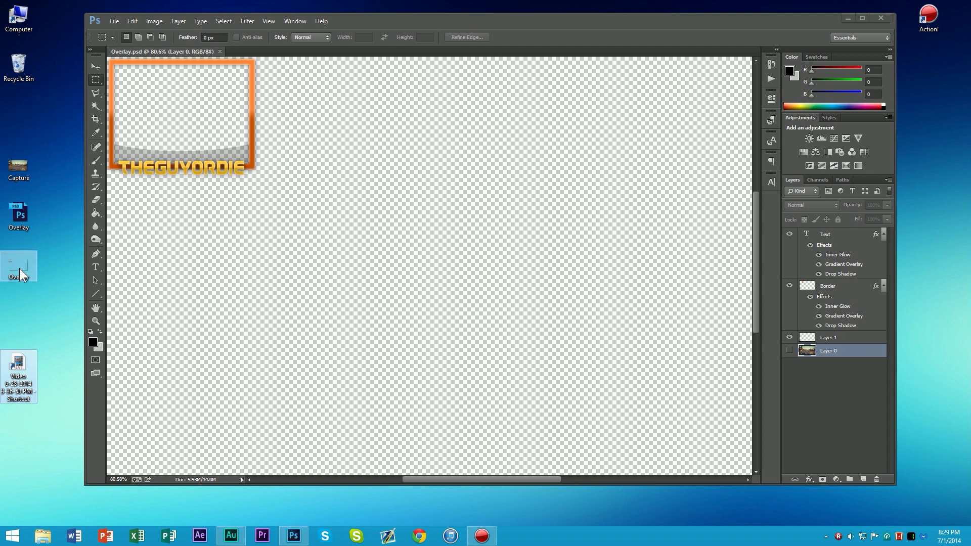
pyautogui.moveTo(19, 268); pyautogui.dragTo(60, 366)
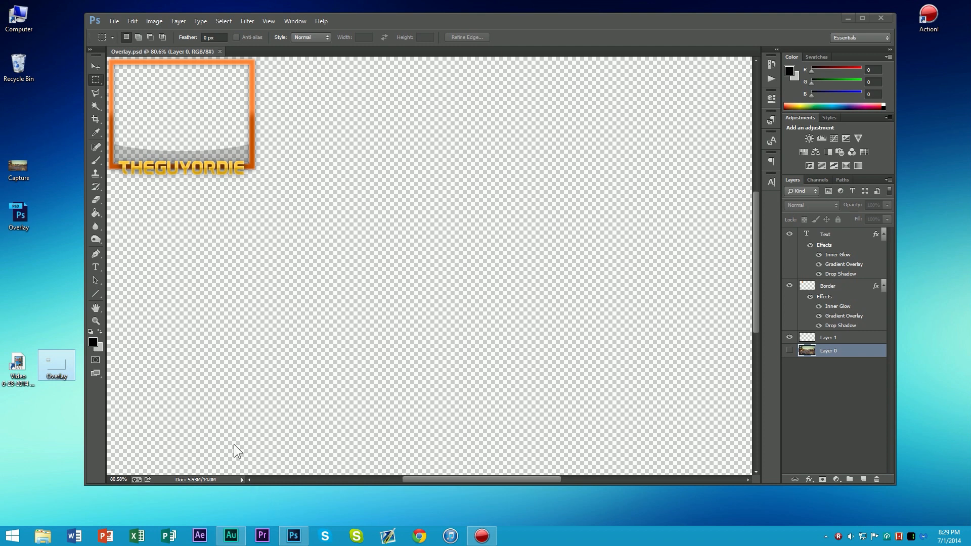
pyautogui.moveTo(67, 306); pyautogui.dragTo(46, 468)
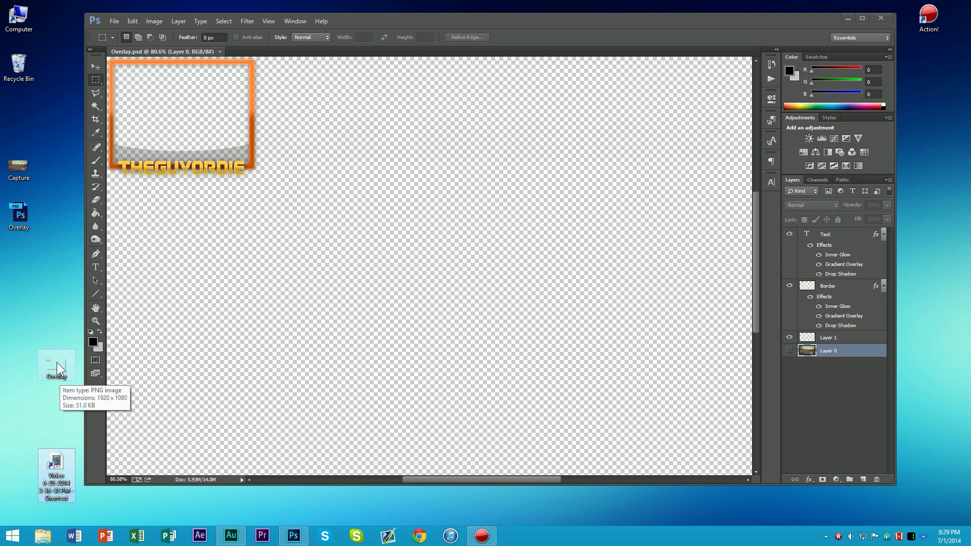
pyautogui.moveTo(57, 362); pyautogui.dragTo(56, 416)
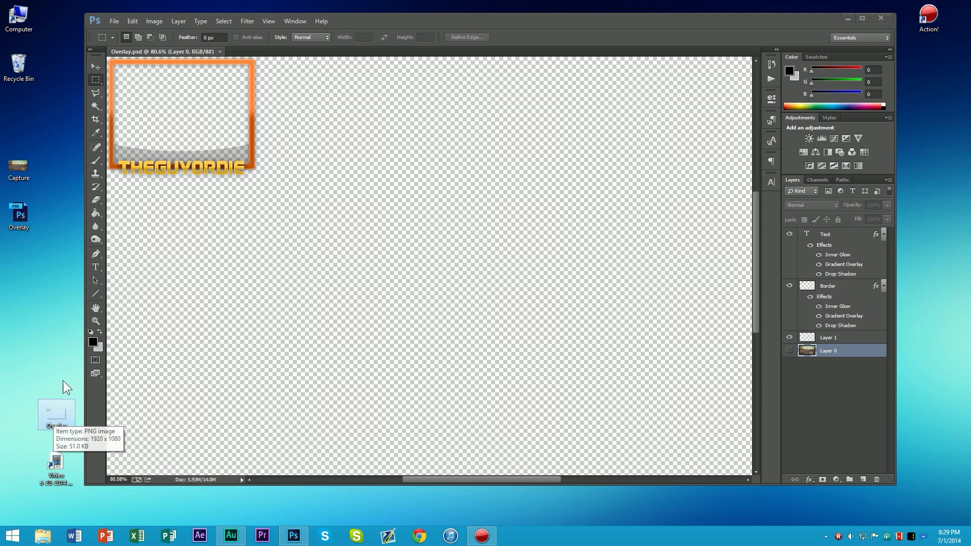
# Make the Layer 0 background visible again and check the webcam overlay against the gameplay image
pyautogui.moveTo(59, 342); pyautogui.dragTo(50, 475)
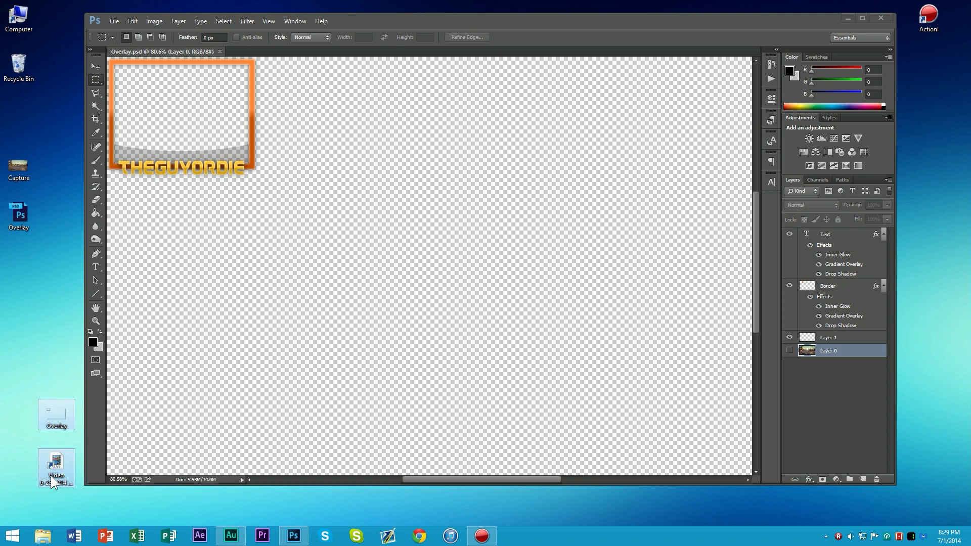
pyautogui.click(788, 350)
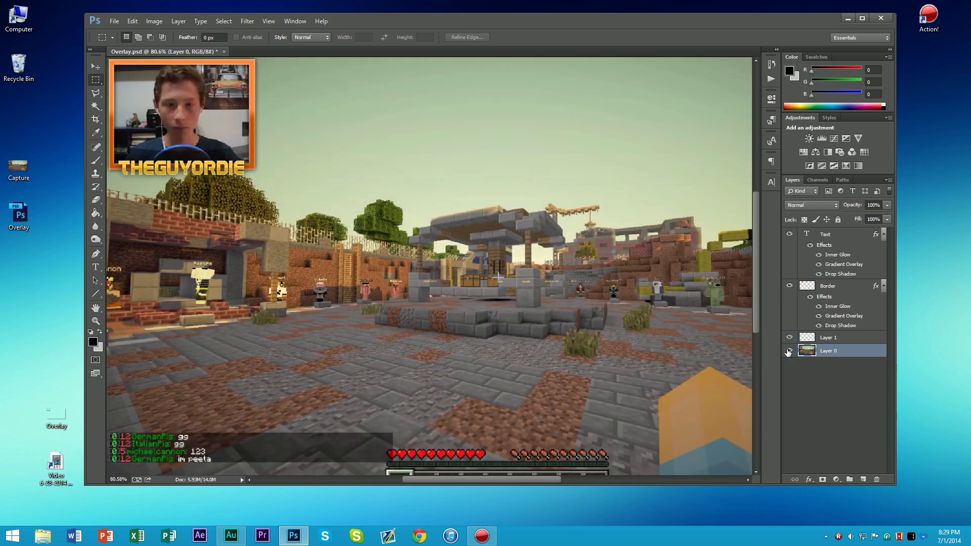
pyautogui.scroll(-4, 358, 209)
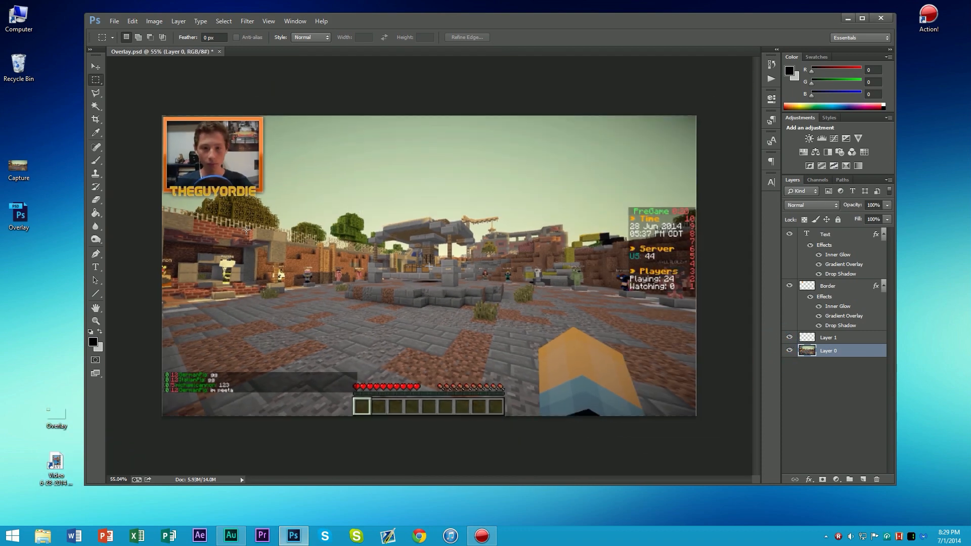
pyautogui.scroll(12, 286, 152)
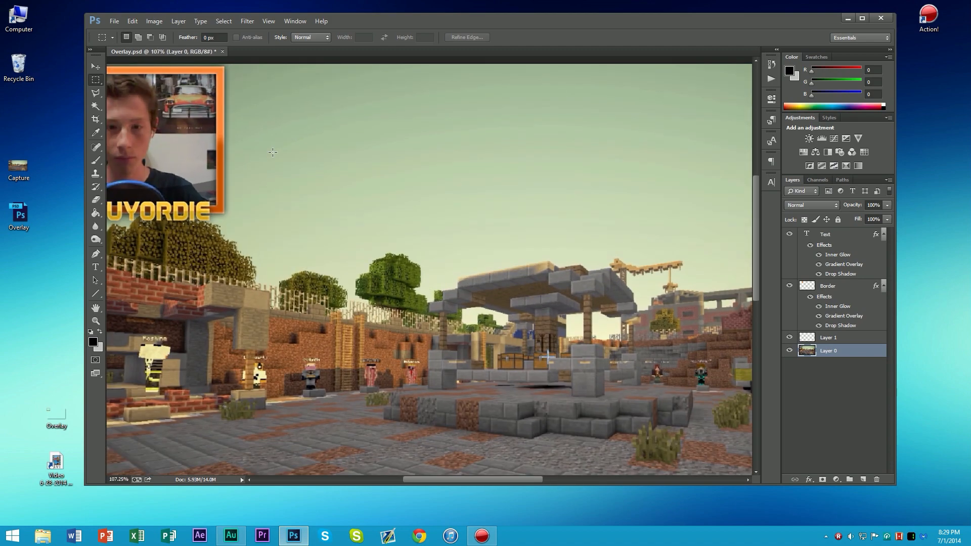
pyautogui.scroll(-10, 263, 161)
pyautogui.scroll(4, 179, 172)
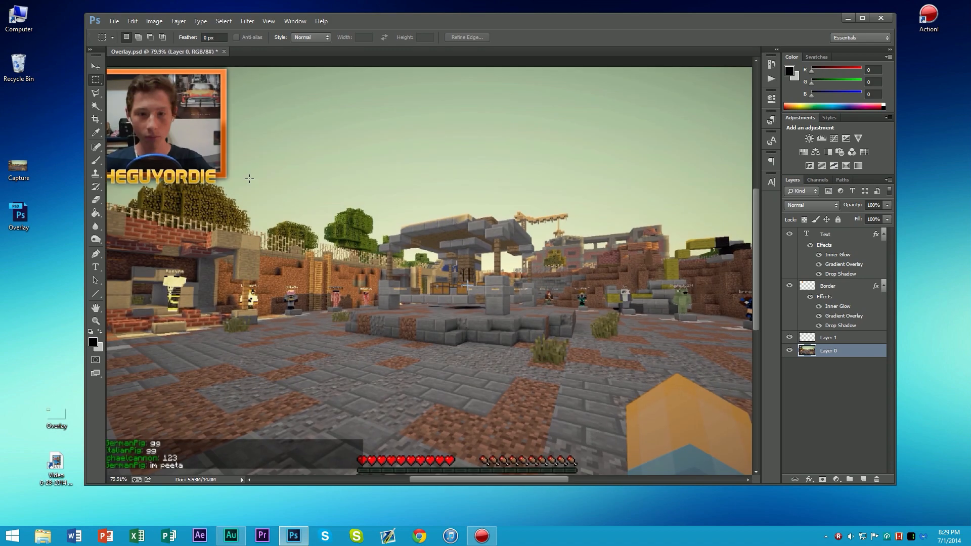
# Hide Layer 0 to view the overlay on transparency alone, and turn the layer back on
pyautogui.click(789, 350)
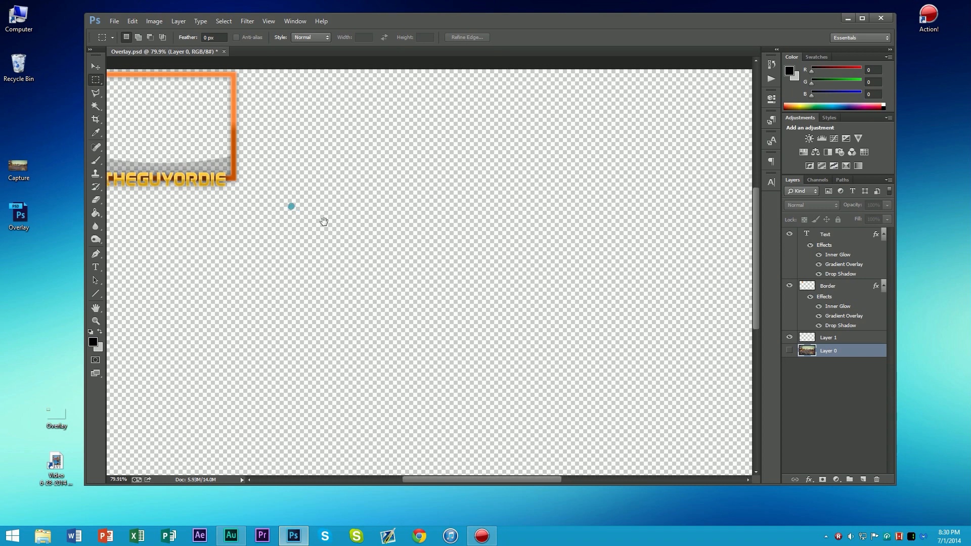
pyautogui.moveTo(323, 219); pyautogui.dragTo(444, 278)
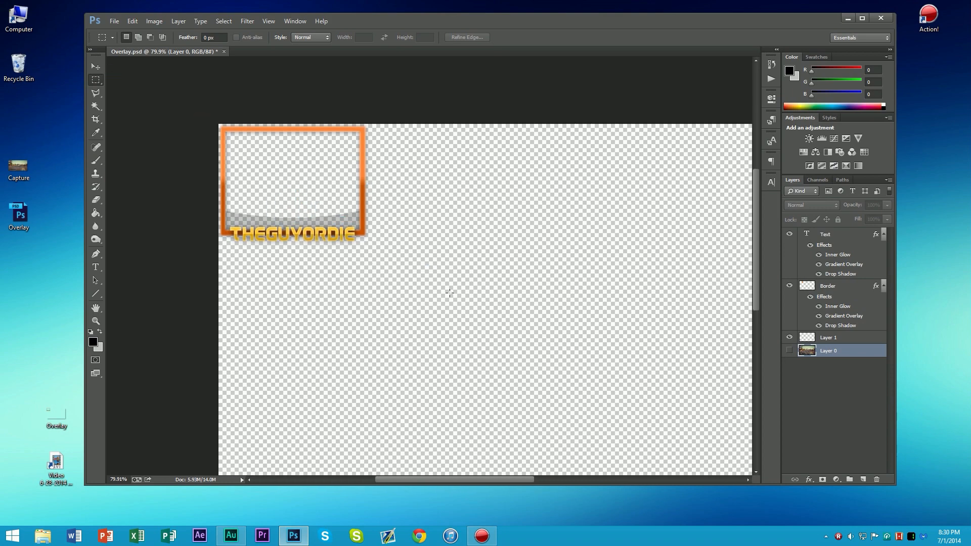
pyautogui.click(789, 350)
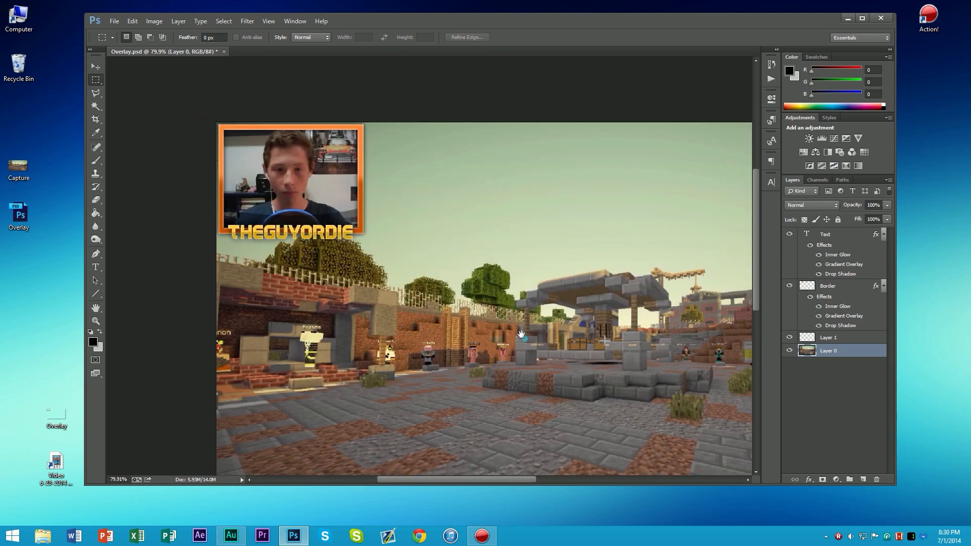
# Examine the finished webcam overlay over the whole gameplay image, both close up and at full-frame view
pyautogui.moveTo(531, 348); pyautogui.dragTo(362, 276)
pyautogui.scroll(-6, 358, 275)
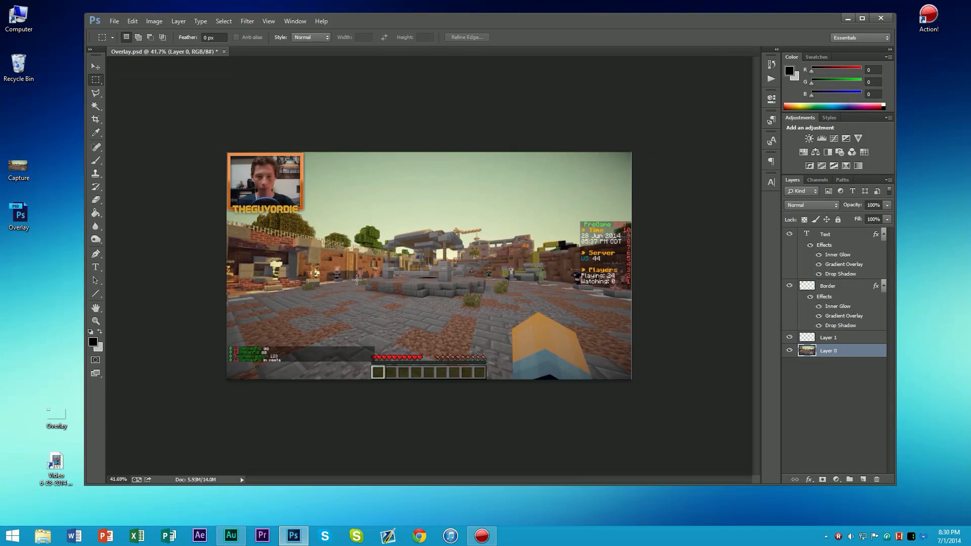
pyautogui.scroll(3, 357, 275)
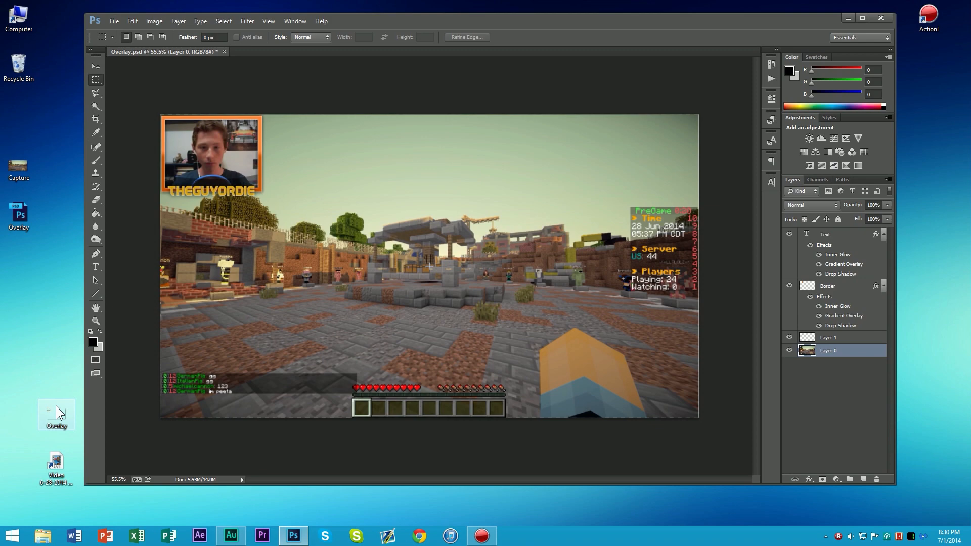
pyautogui.scroll(-1, 325, 276)
pyautogui.scroll(4, 326, 277)
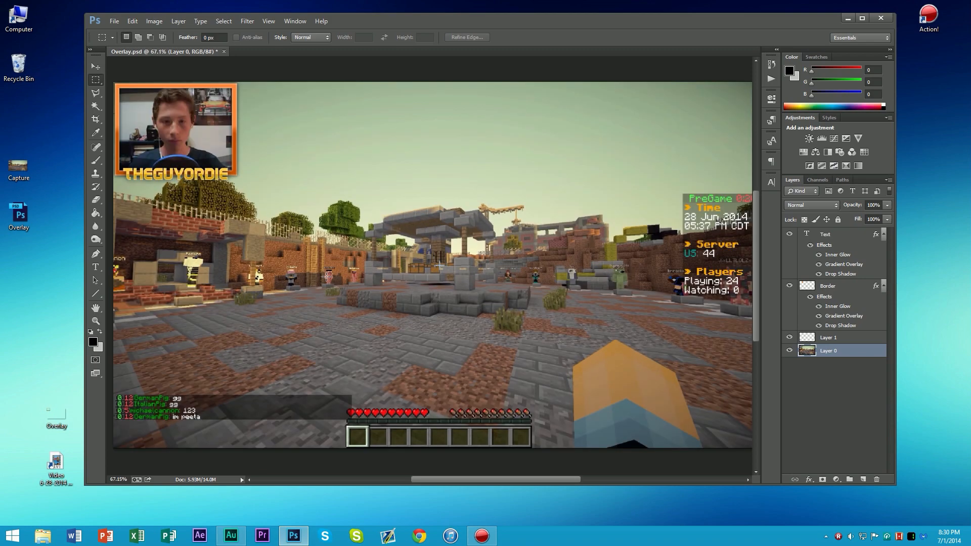
pyautogui.scroll(2, 326, 277)
pyautogui.scroll(-4, 375, 273)
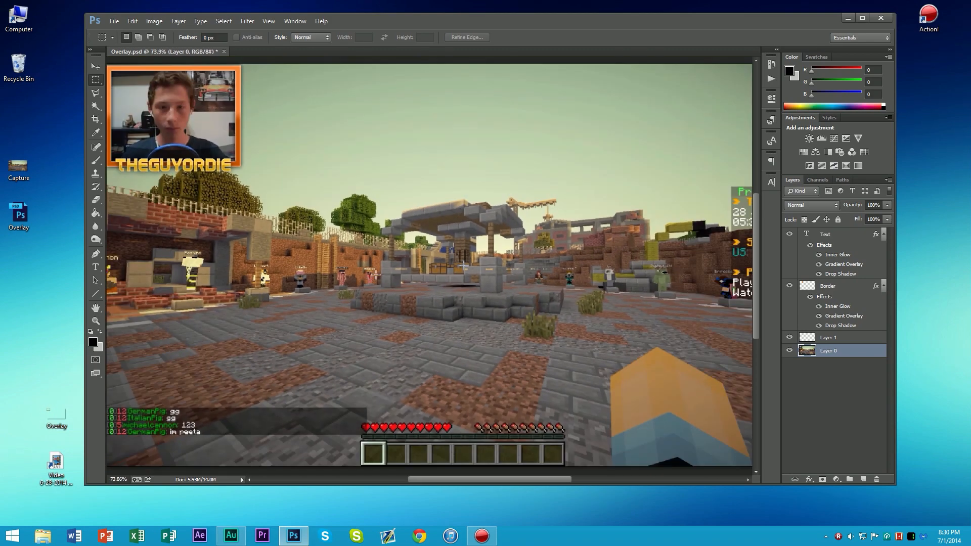
pyautogui.scroll(2, 376, 272)
pyautogui.scroll(-1, 375, 273)
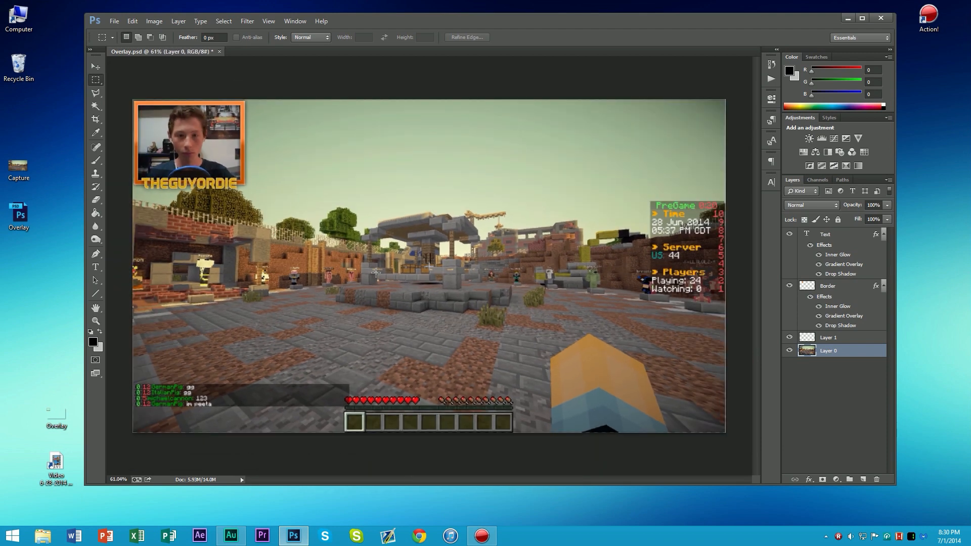